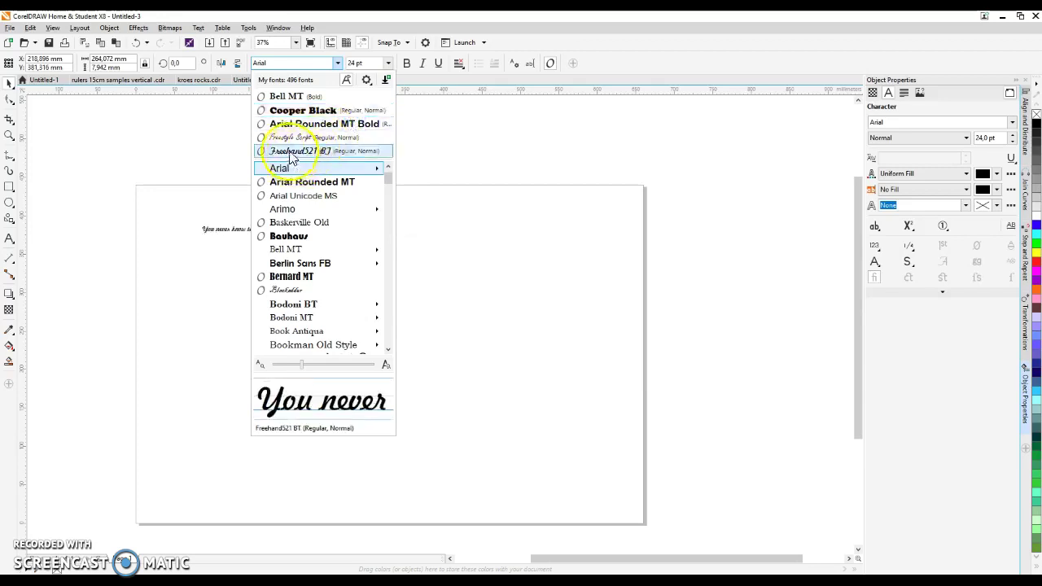
# - Set the quote's font to Freehand521 BT
pyautogui.click(287, 151)
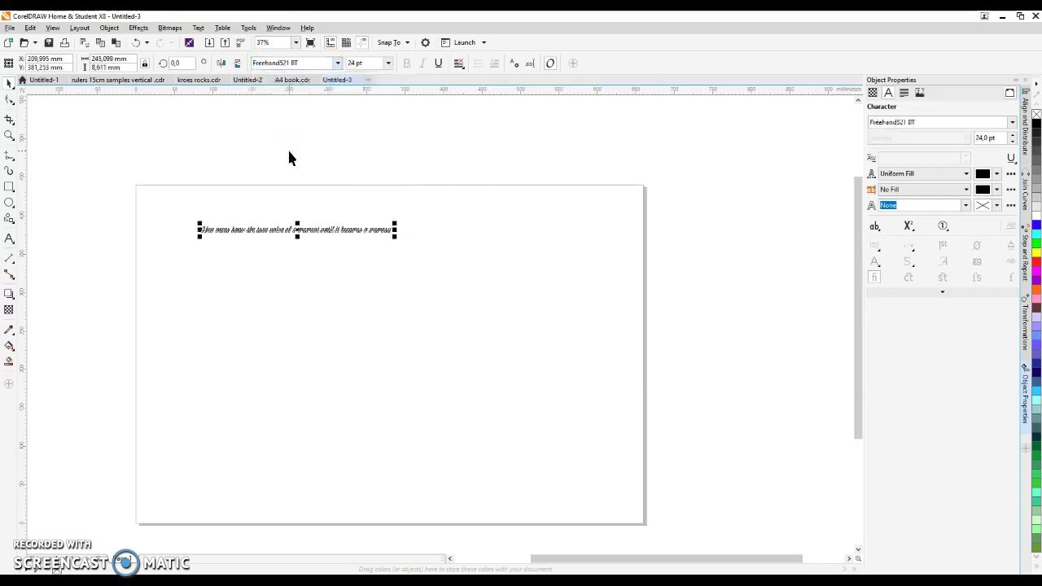
pyautogui.scroll(4, 280, 232)
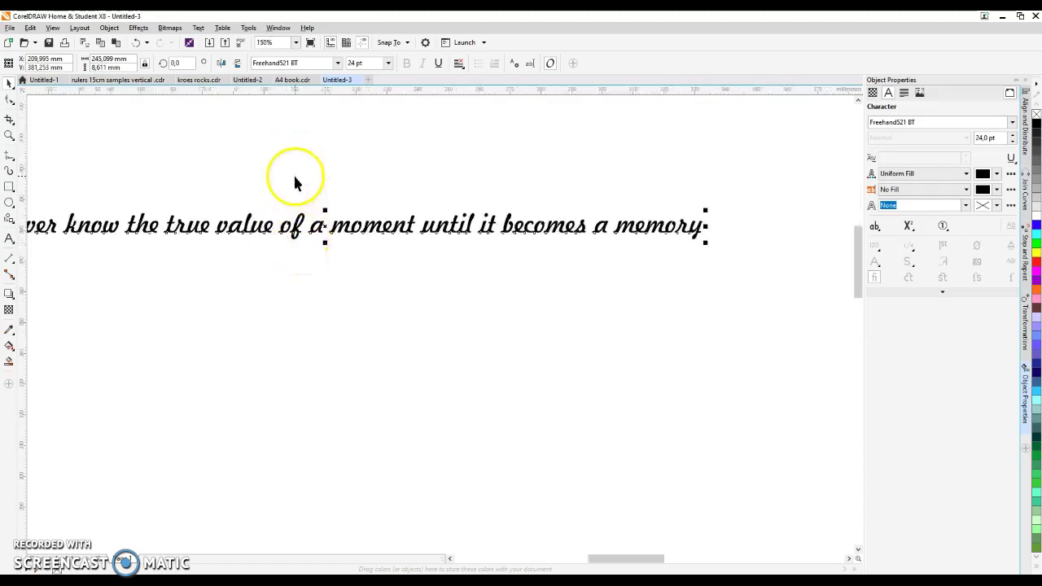
# - Add a separate letter "a" as text above the quote and set its font to Freehand521 BT
pyautogui.click(10, 241)
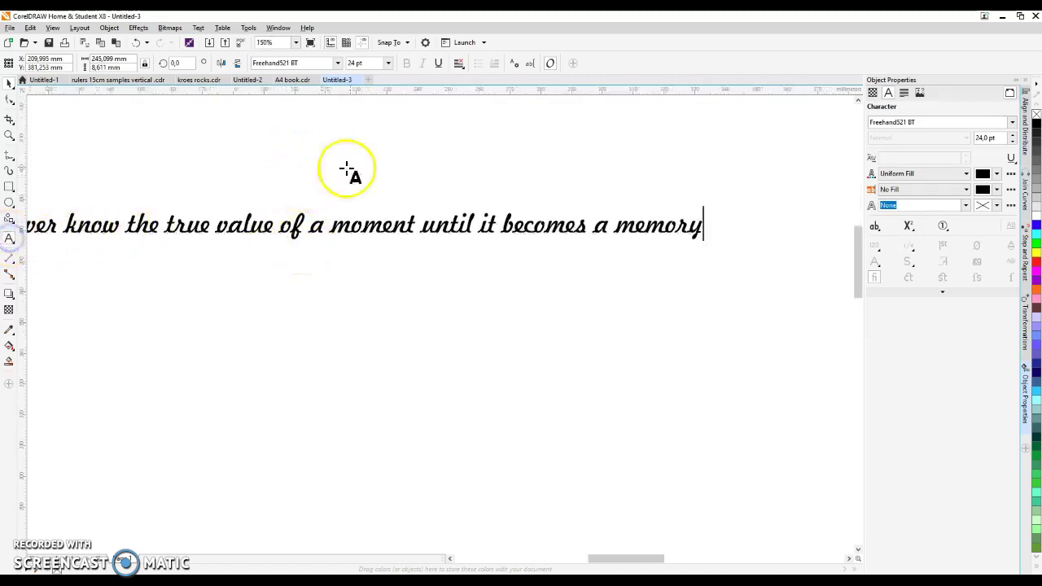
pyautogui.click(376, 153)
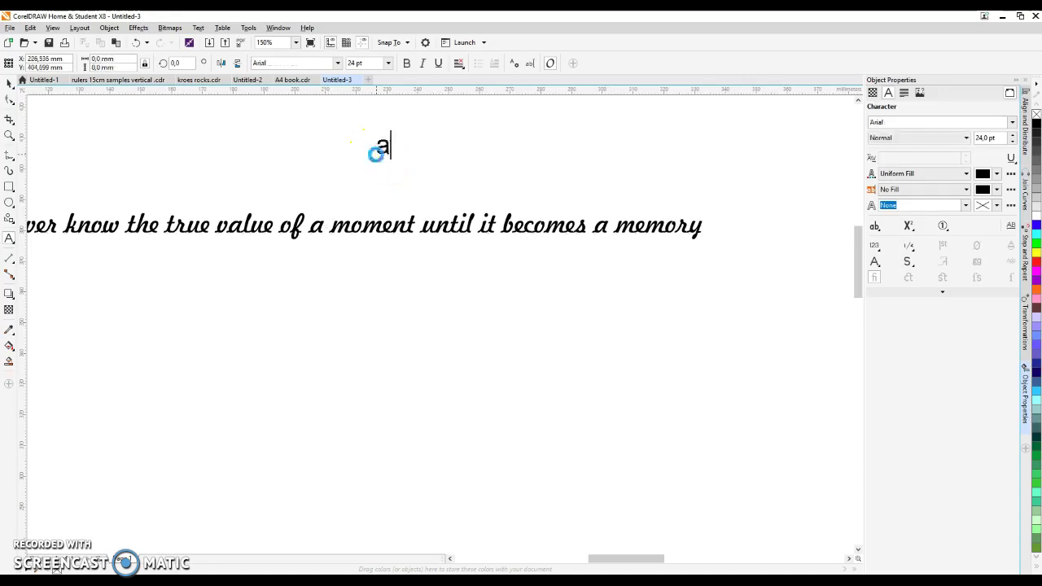
pyautogui.click(378, 151)
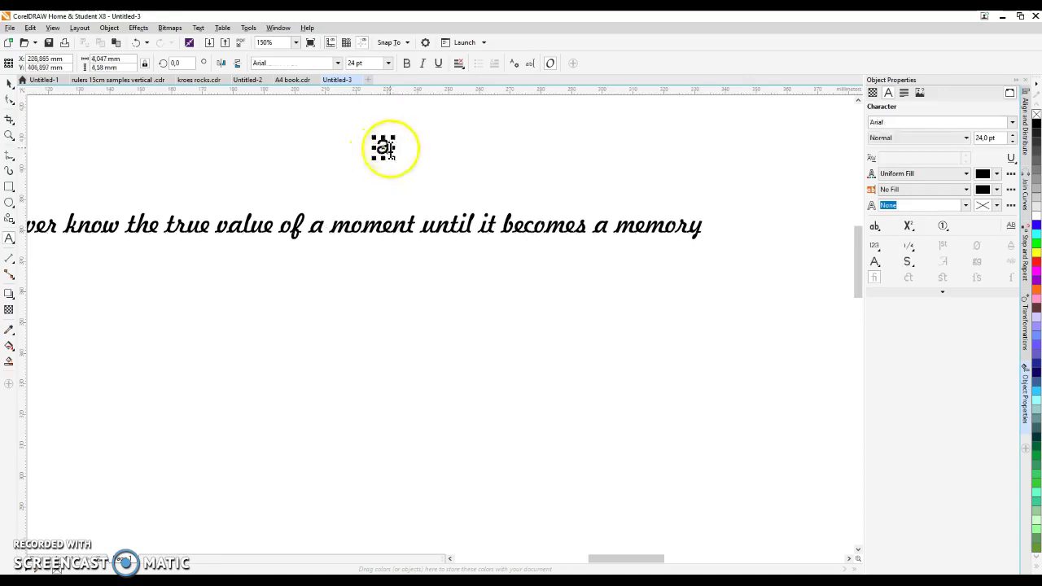
pyautogui.click(337, 64)
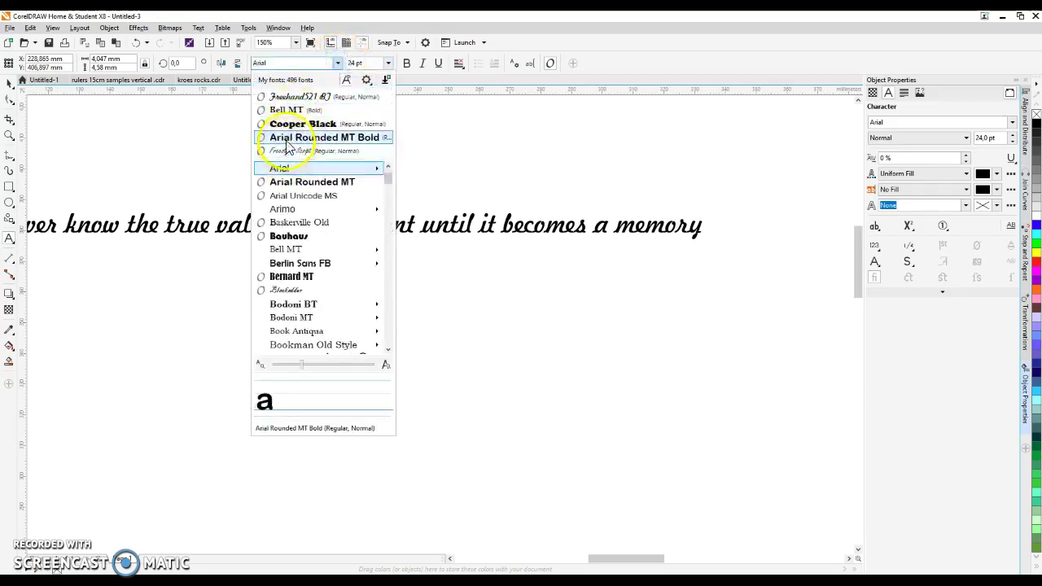
pyautogui.click(291, 96)
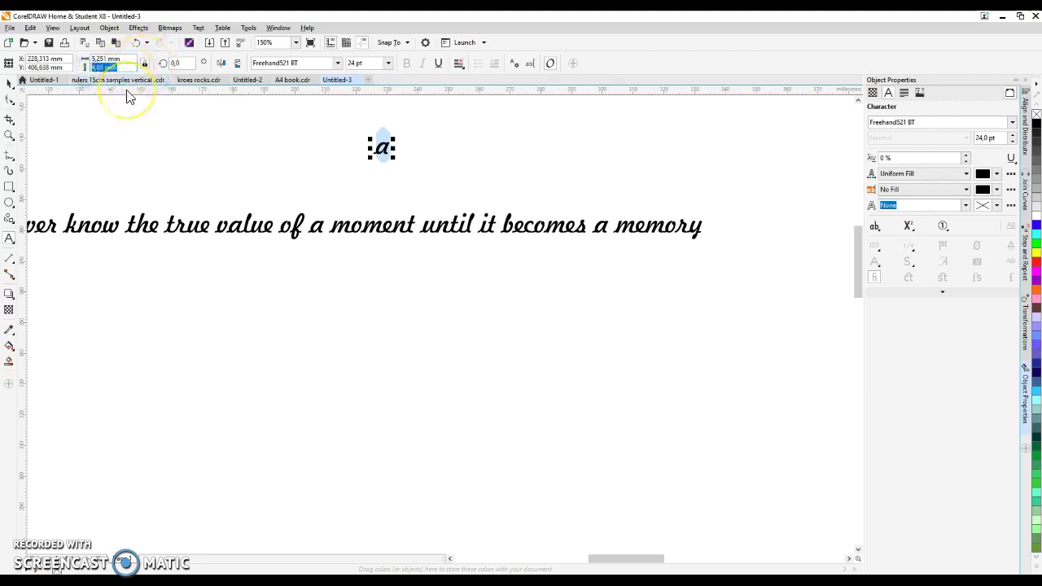
# - Resize the single letter "a" to 40 mm high in proportion and move it clear of the quote, beyond its end
pyautogui.click(126, 89)
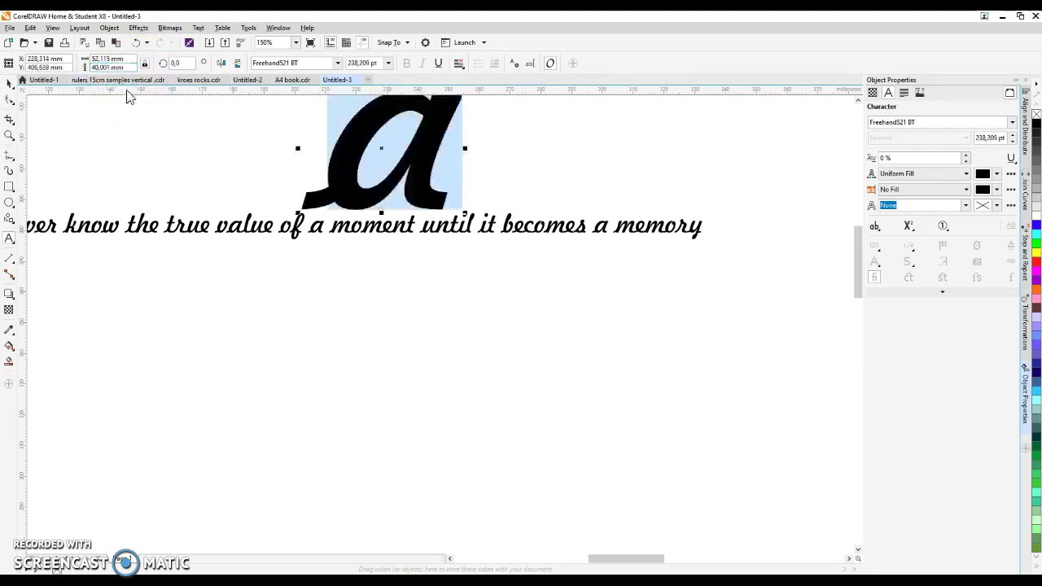
pyautogui.scroll(-1, 167, 134)
pyautogui.scroll(-2, 255, 214)
pyautogui.scroll(2, 249, 163)
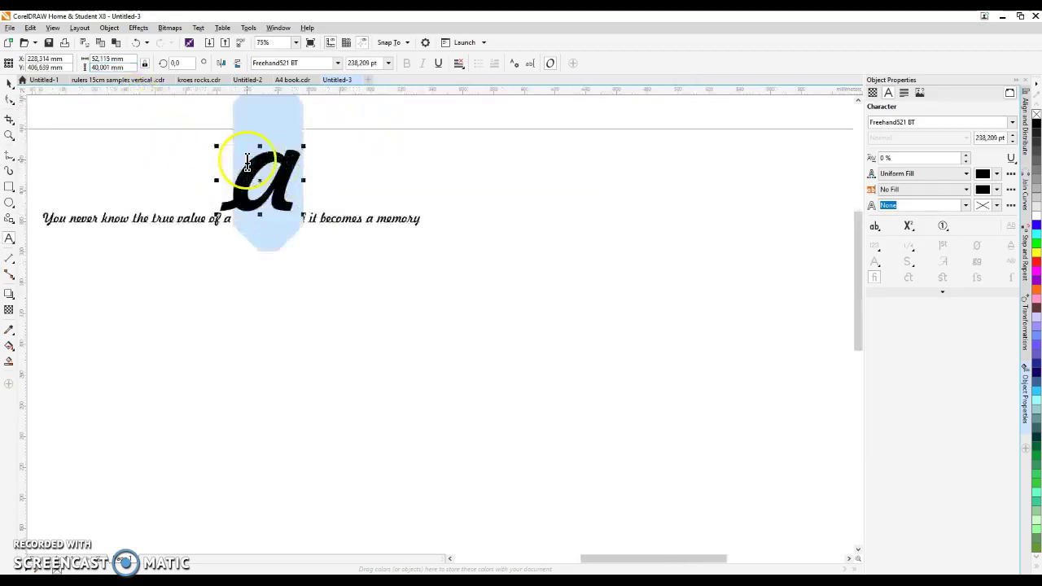
pyautogui.moveTo(261, 182); pyautogui.dragTo(631, 201)
pyautogui.click(424, 80)
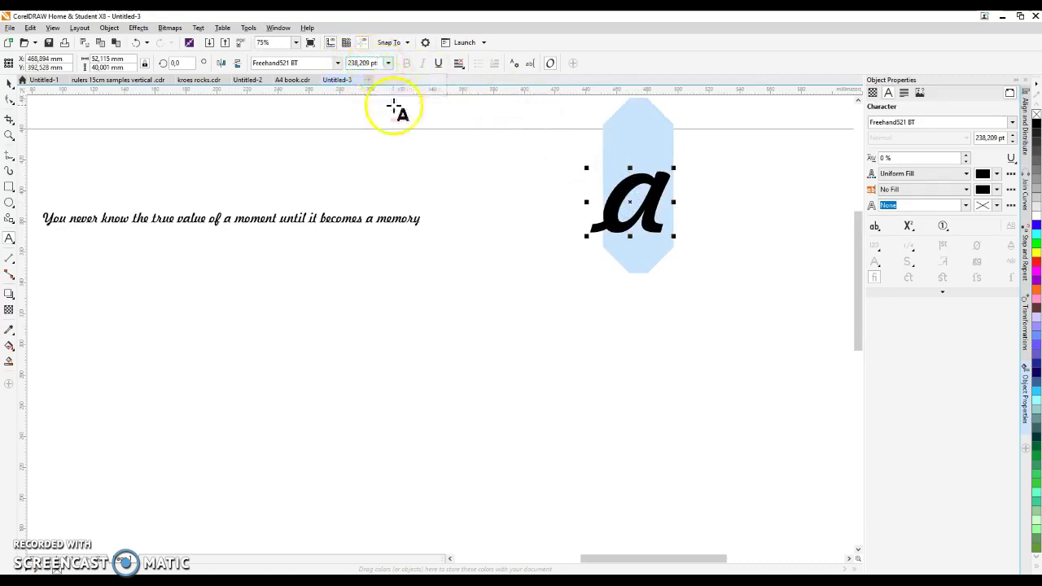
# - Set the whole quote's font size to 238 pt and move the enlarged text across the page below the single letter
pyautogui.moveTo(420, 224); pyautogui.dragTo(41, 216)
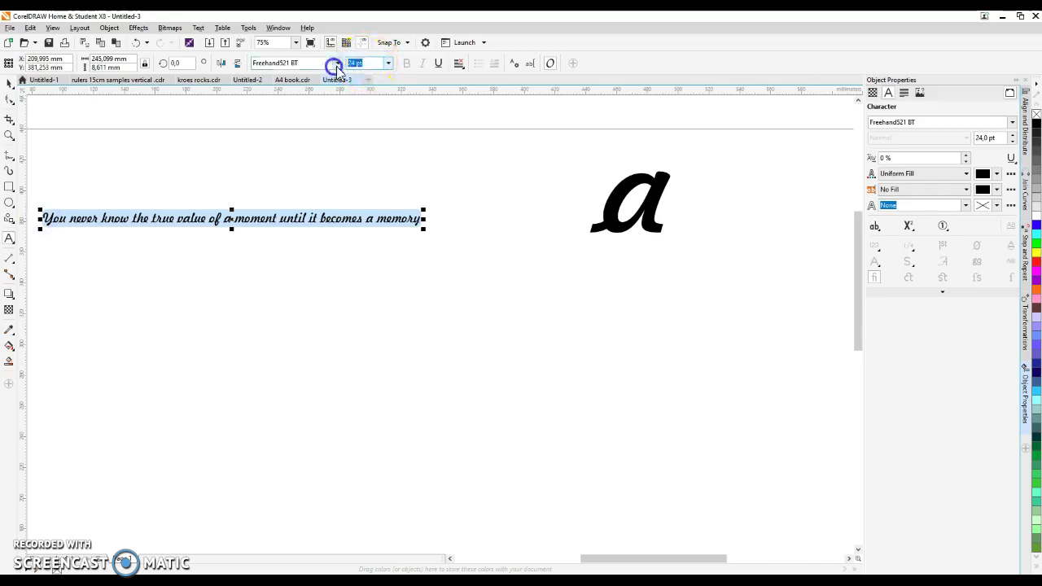
pyautogui.write('2')
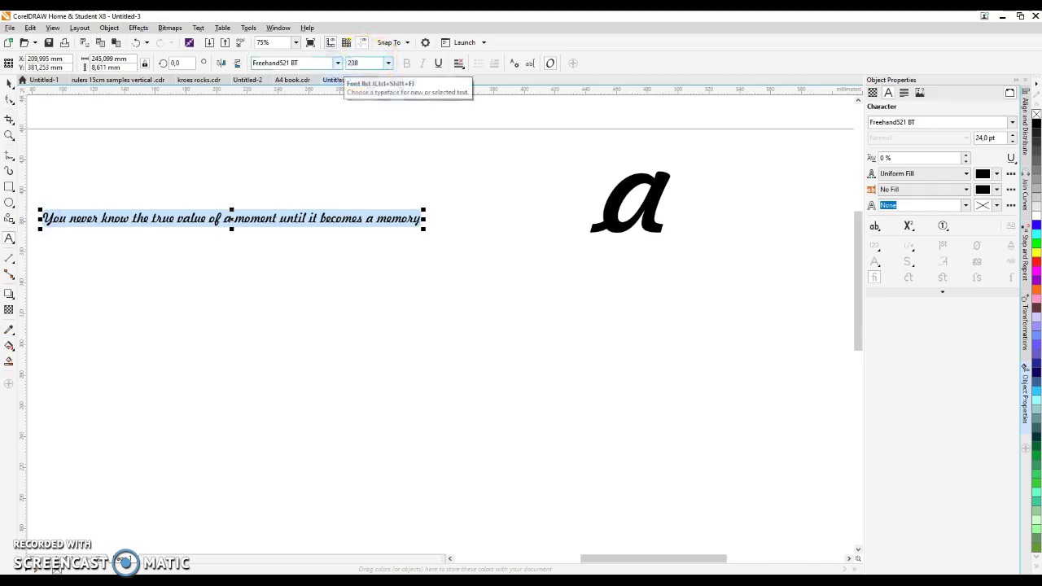
pyautogui.write('38')
pyautogui.press('Return')
pyautogui.scroll(-5, 264, 168)
pyautogui.moveTo(478, 173); pyautogui.dragTo(441, 205)
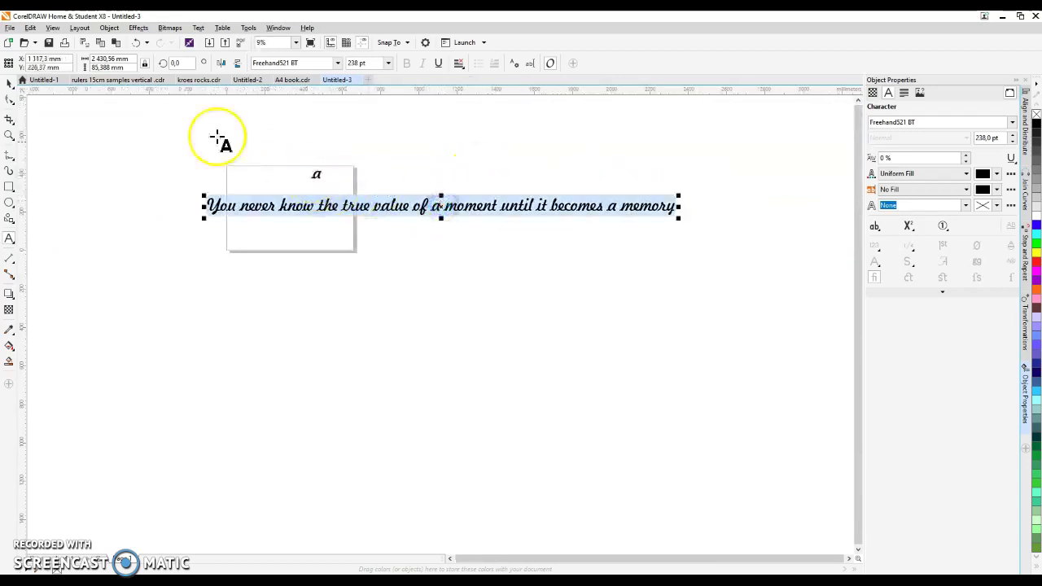
# - Delete the single reference letter "a" above the quote
pyautogui.click(8, 88)
pyautogui.click(317, 176)
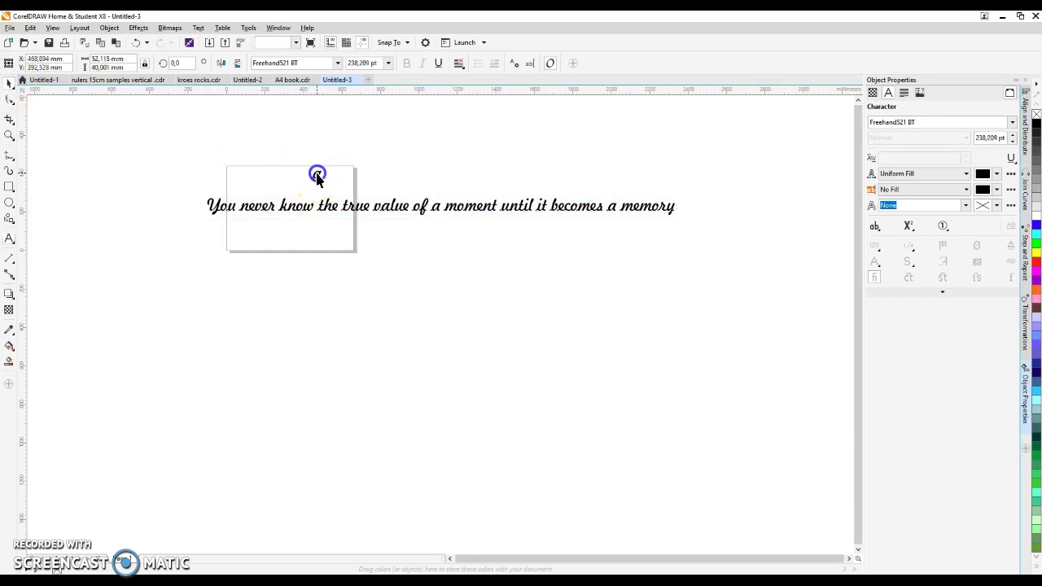
pyautogui.press('Delete')
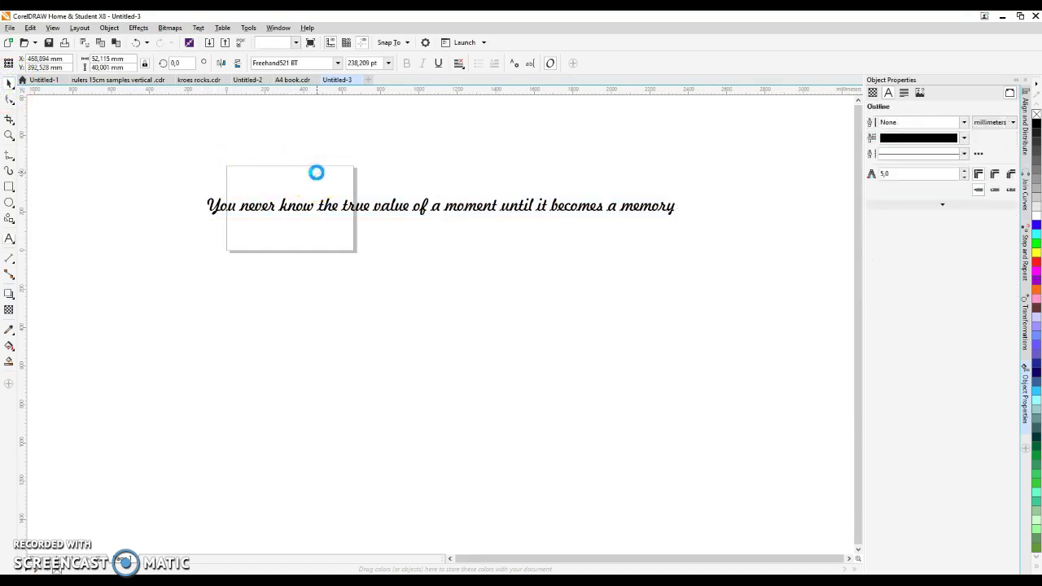
# - Give the quote a hairline outline and remove its fill
pyautogui.moveTo(183, 178); pyautogui.dragTo(714, 262)
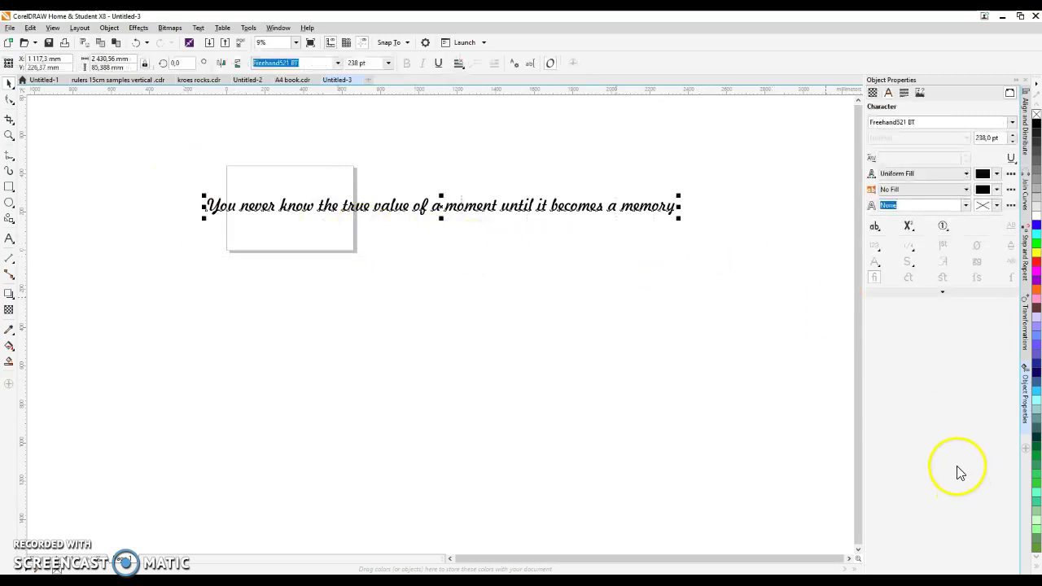
pyautogui.click(966, 205)
pyautogui.click(924, 220)
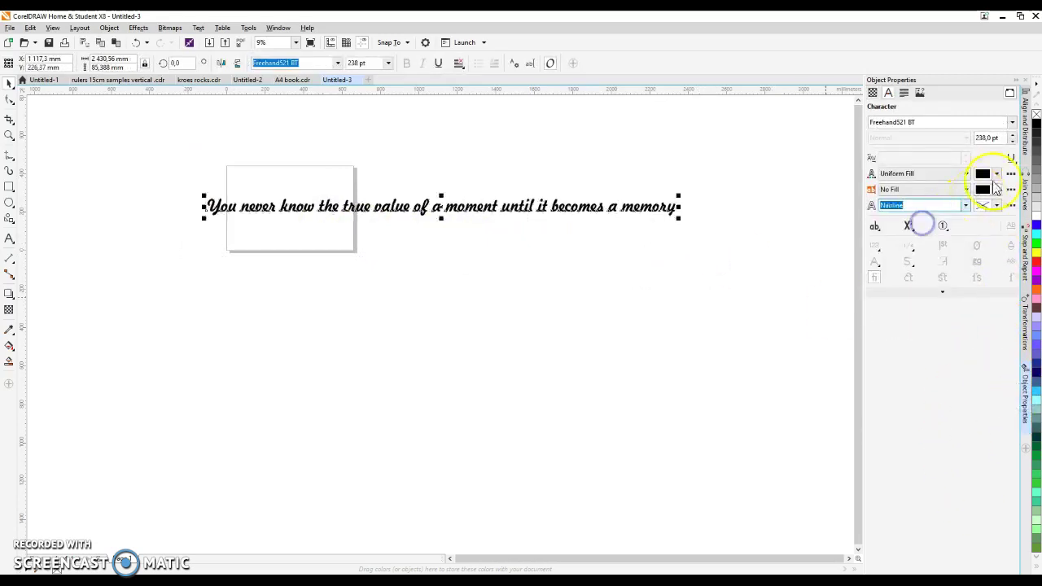
pyautogui.click(1035, 115)
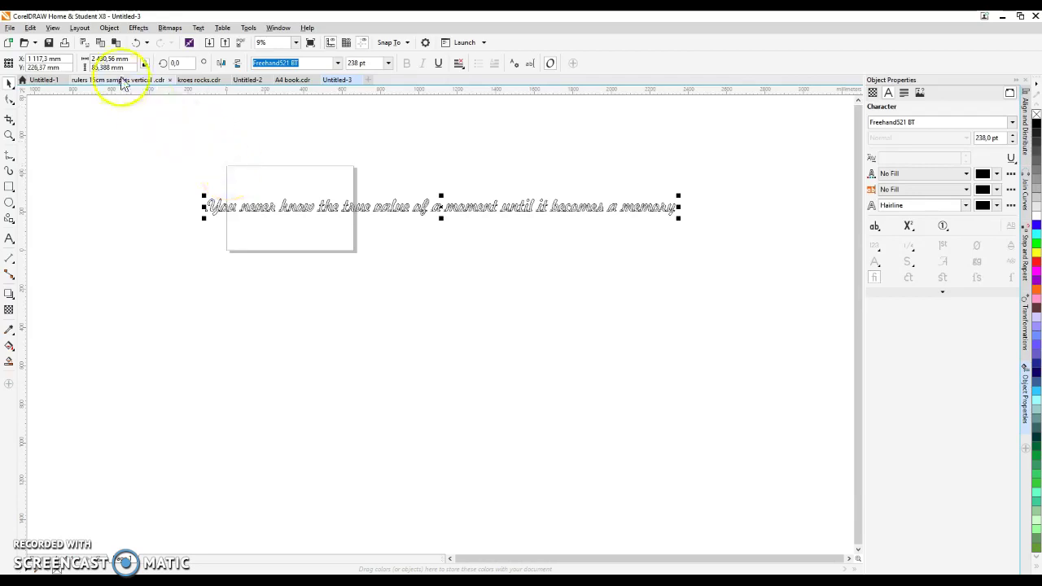
# - Convert the quote to curves and ungroup the resulting curves
pyautogui.click(110, 28)
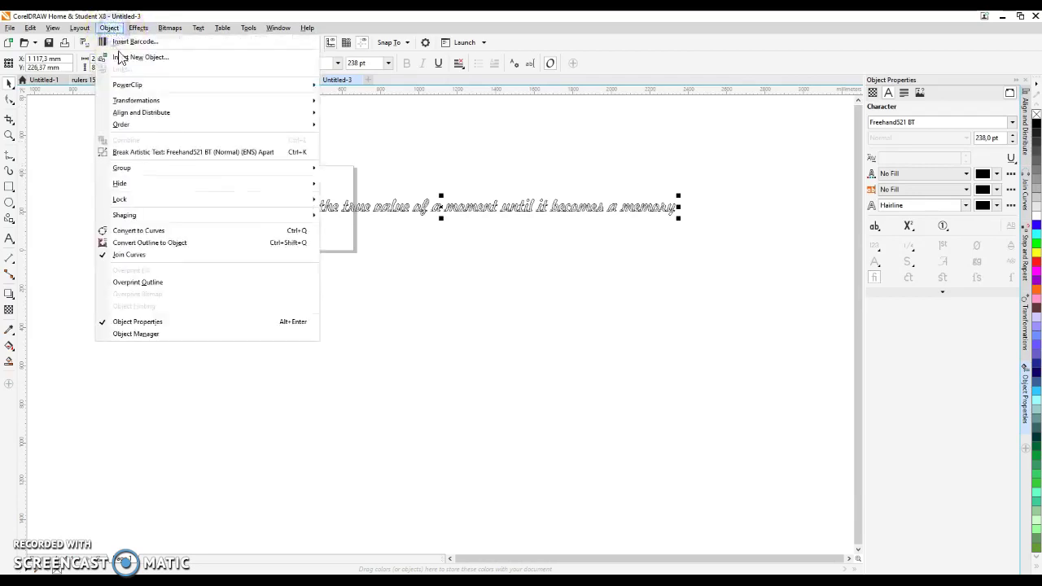
pyautogui.click(135, 230)
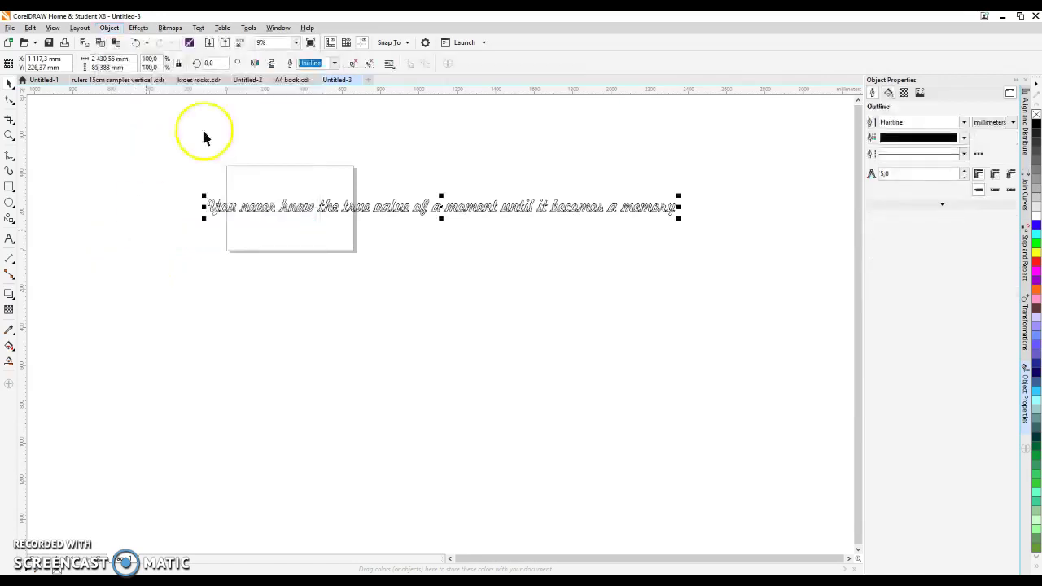
pyautogui.click(366, 65)
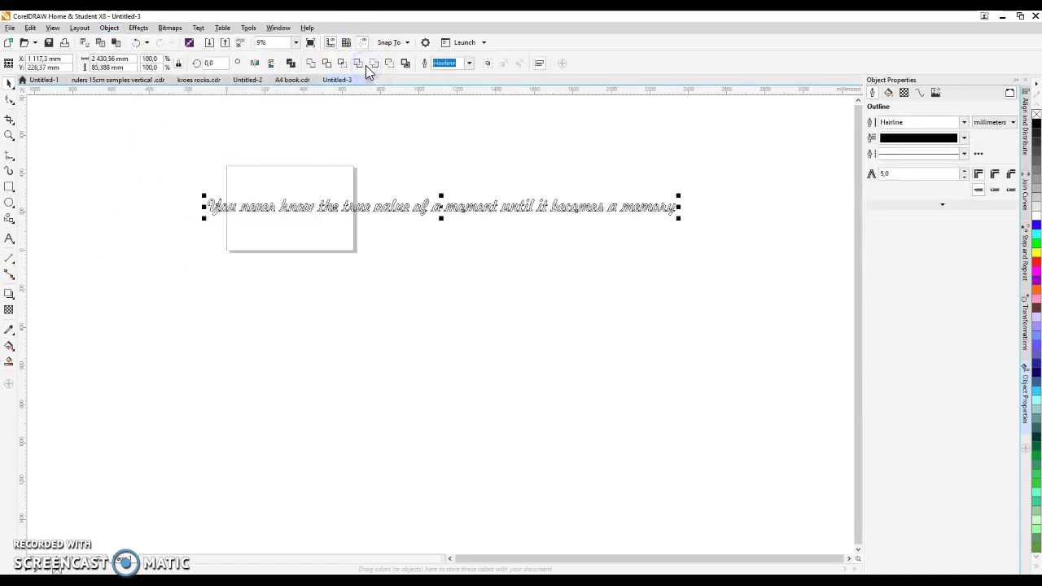
pyautogui.click(233, 182)
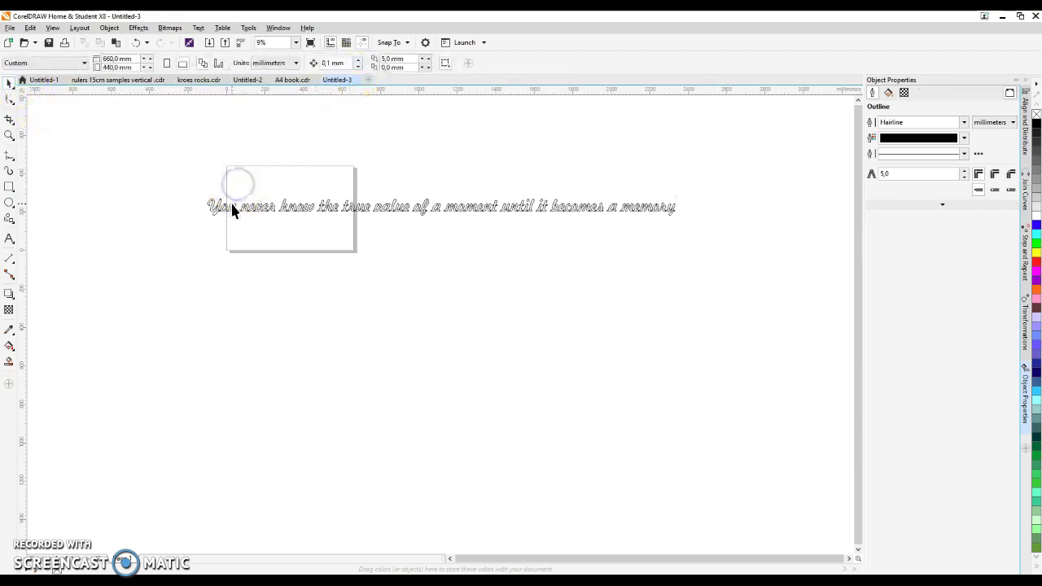
# - Break apart each of the quote's four curve sections into separate letter outlines
pyautogui.click(233, 214)
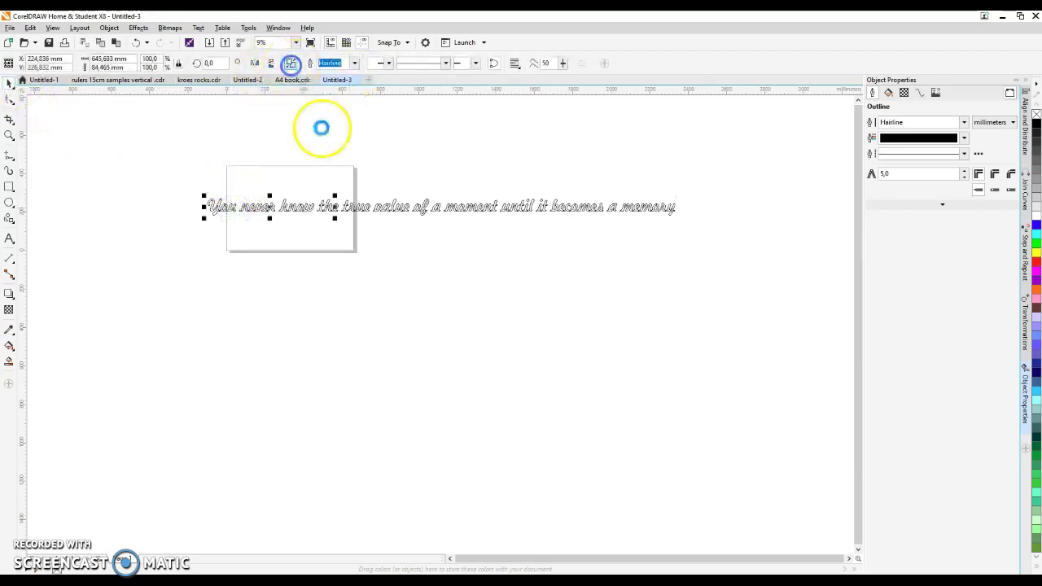
pyautogui.click(350, 210)
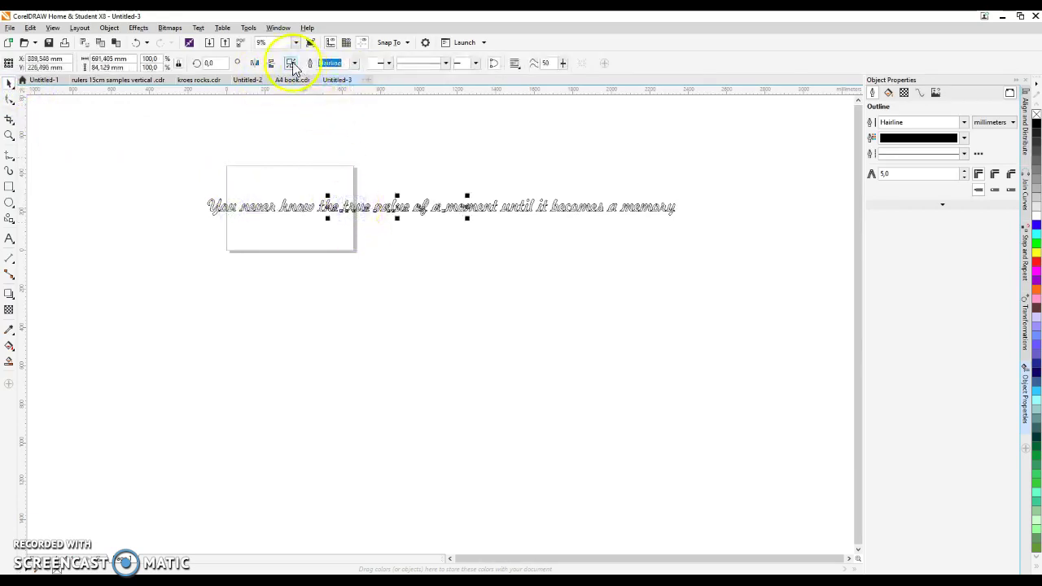
pyautogui.click(481, 203)
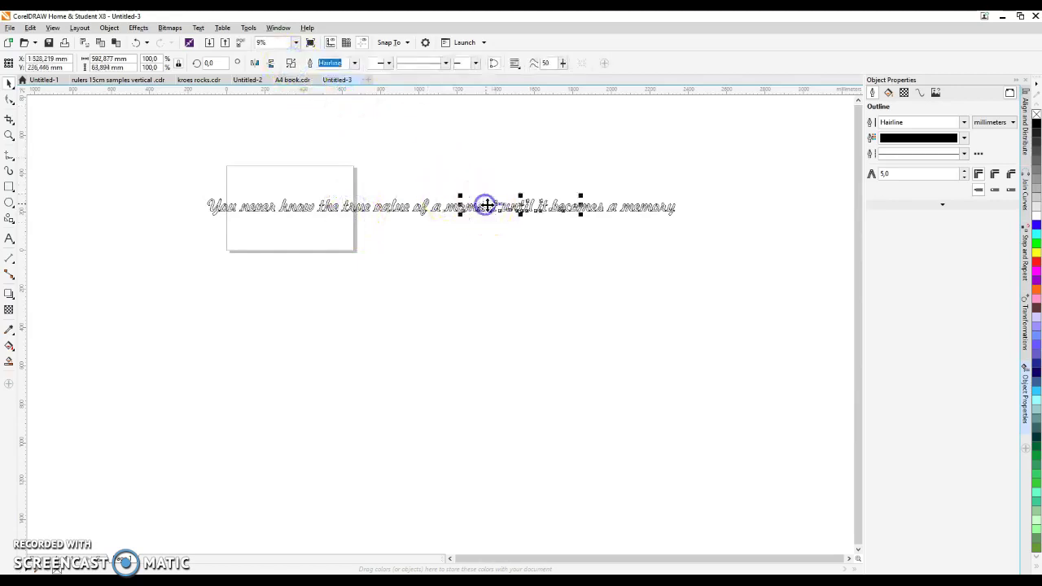
pyautogui.click(600, 207)
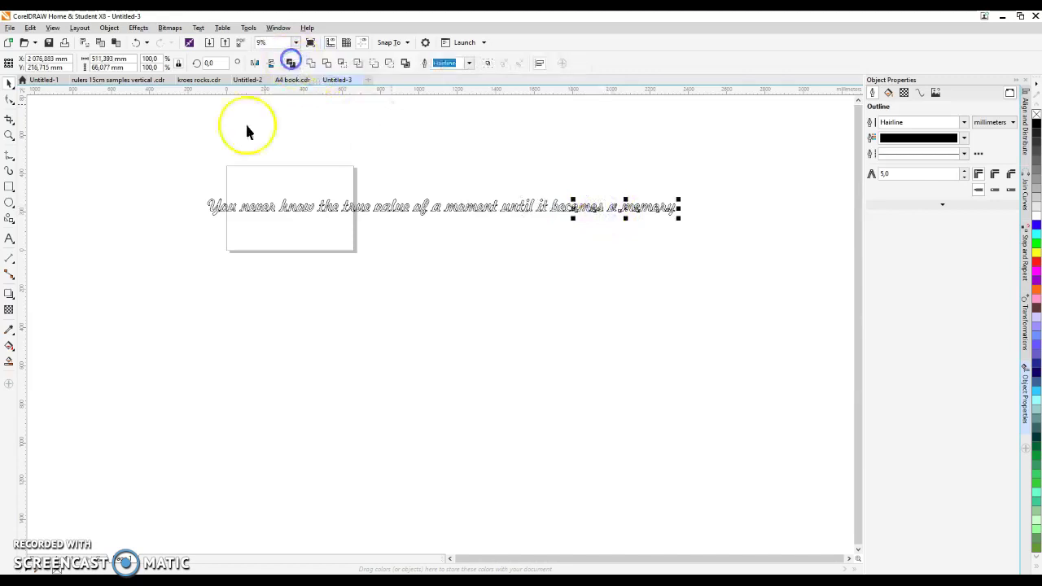
# - Move the "Y" of "You" about 12 mm towards the "o" so the two letters overlap
pyautogui.scroll(3, 216, 209)
pyautogui.scroll(3, 216, 209)
pyautogui.moveTo(135, 142); pyautogui.dragTo(240, 277)
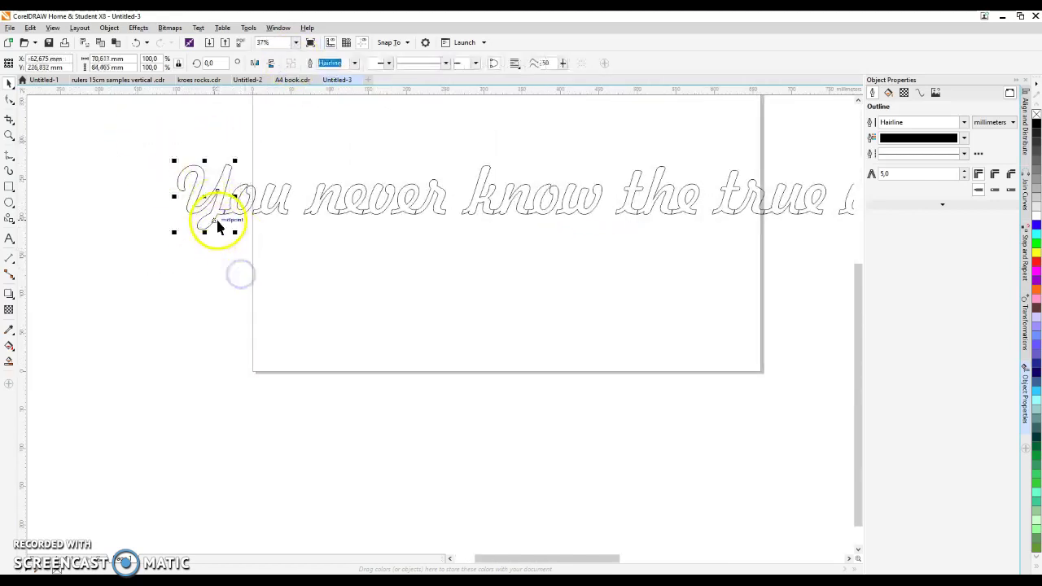
pyautogui.scroll(3, 219, 222)
pyautogui.moveTo(219, 227); pyautogui.dragTo(219, 226)
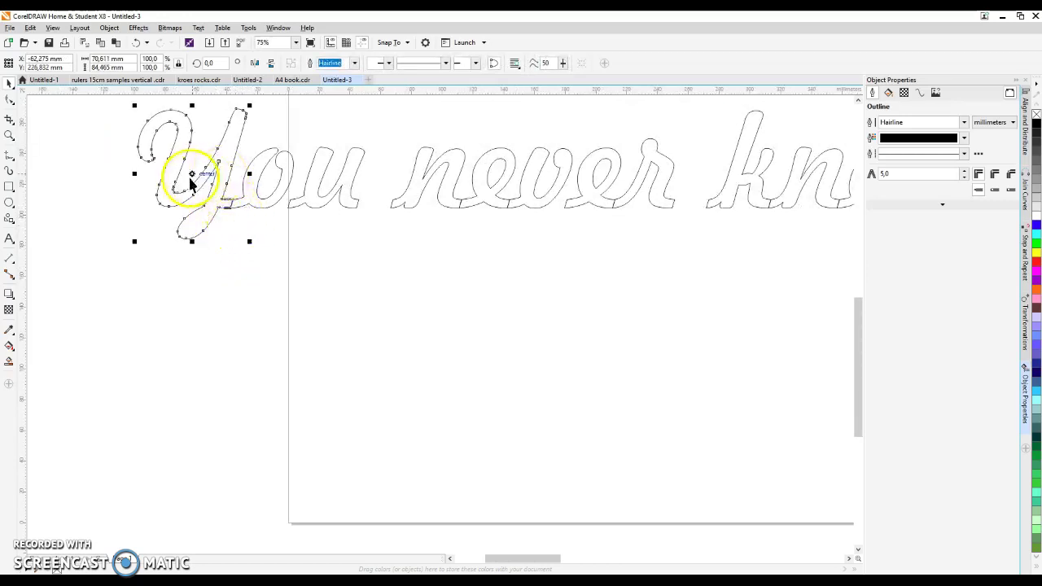
pyautogui.moveTo(193, 174); pyautogui.dragTo(210, 173)
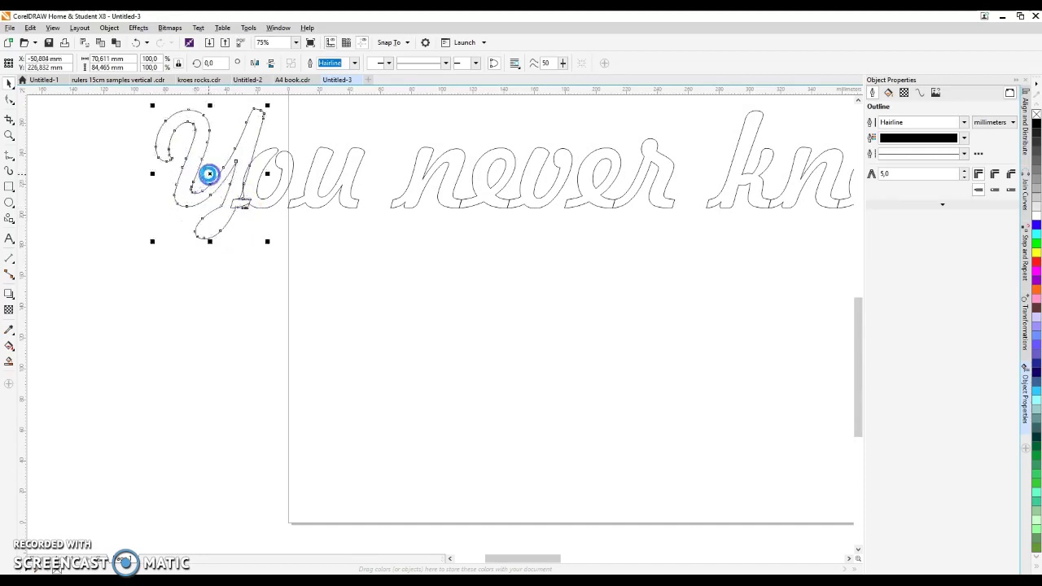
# - Move the "Y" and "o" of "You" together about 12 mm so the "o" overlaps the "u"
pyautogui.scroll(-2, 209, 190)
pyautogui.scroll(2, 204, 196)
pyautogui.moveTo(136, 119); pyautogui.dragTo(316, 304)
pyautogui.moveTo(233, 205)
pyautogui.mouseDown()
pyautogui.moveTo(254, 208)
pyautogui.moveTo(233, 199)
pyautogui.mouseUp()
pyautogui.scroll(2, 273, 210)
pyautogui.scroll(-2, 256, 240)
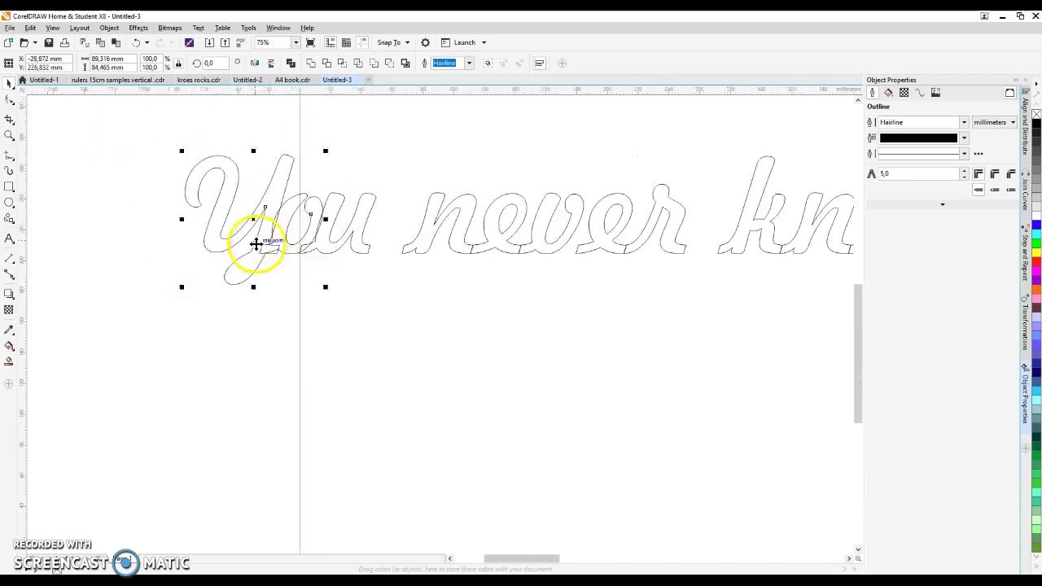
# - In "never", move the "n" to overlap the first "e", then move both letters together to overlap the "v"
pyautogui.scroll(2, 472, 236)
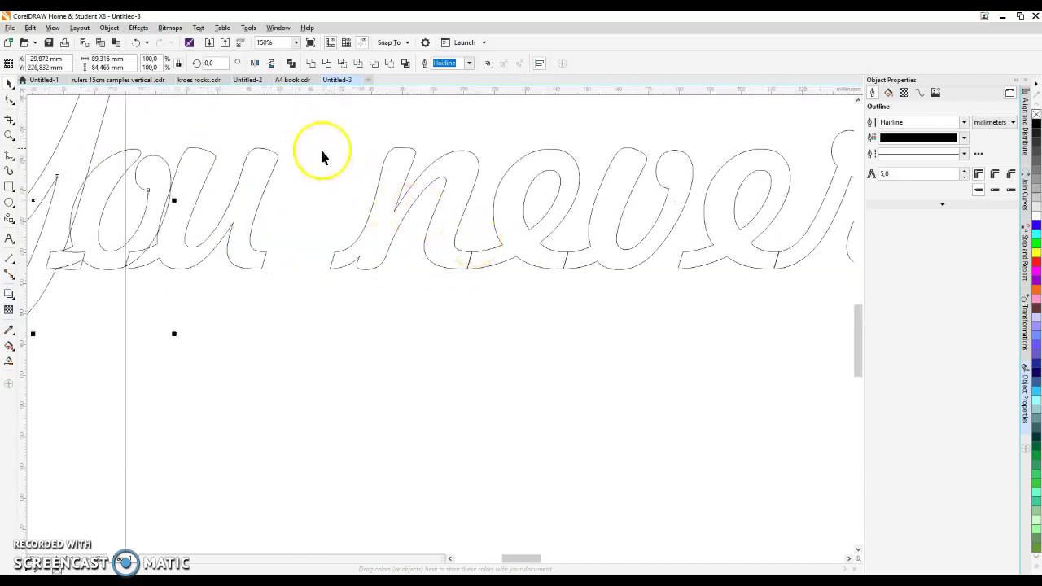
pyautogui.click(416, 196)
pyautogui.moveTo(407, 209); pyautogui.dragTo(430, 205)
pyautogui.moveTo(317, 114)
pyautogui.mouseDown()
pyautogui.moveTo(546, 372)
pyautogui.moveTo(592, 393)
pyautogui.mouseUp()
pyautogui.moveTo(470, 209); pyautogui.dragTo(491, 206)
pyautogui.click(400, 225)
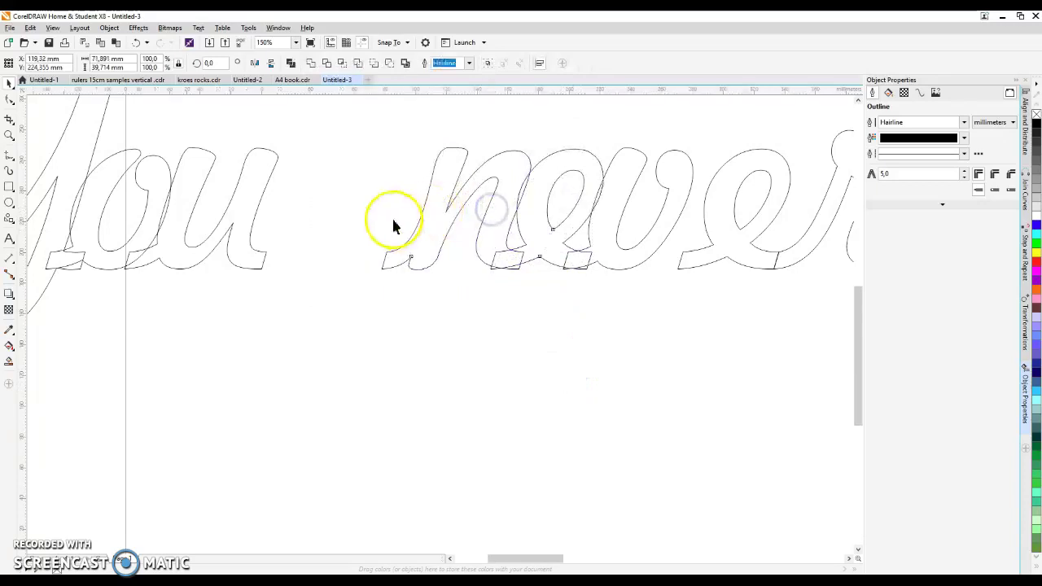
# - Move the "n", "e" and "v" of "never" together so the "v" overlaps the second "e"
pyautogui.scroll(-1, 400, 225)
pyautogui.click(463, 231)
pyautogui.scroll(3, 516, 211)
pyautogui.moveTo(226, 132); pyautogui.dragTo(595, 385)
pyautogui.moveTo(418, 221); pyautogui.dragTo(452, 223)
# - Move the "r" of "never" back so it overlaps the second "e"
pyautogui.click(719, 202)
pyautogui.moveTo(717, 210); pyautogui.dragTo(694, 220)
pyautogui.scroll(-4, 130, 183)
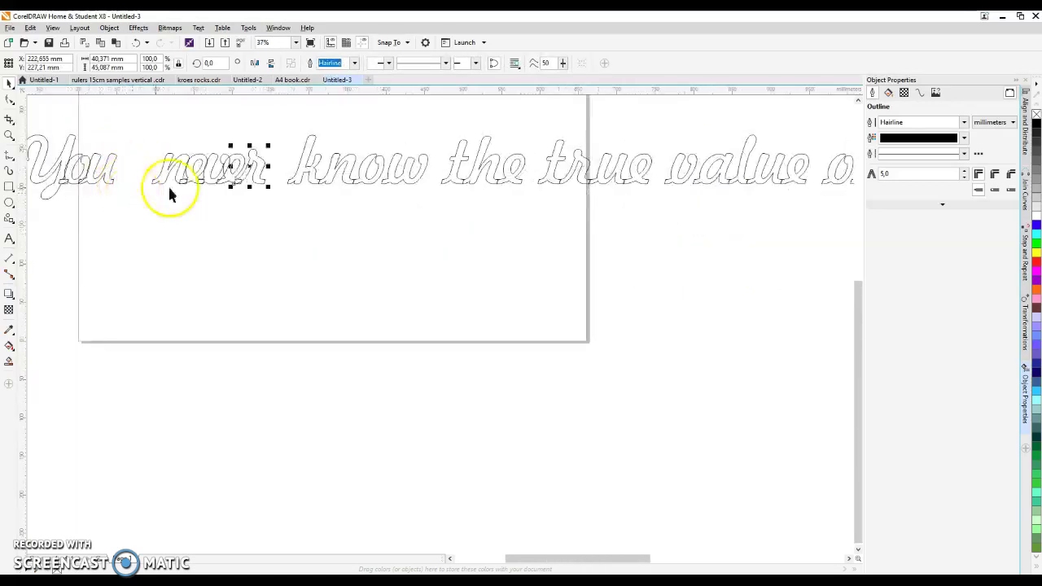
# - Move the "k" of "know" about 7 mm towards the "n" so the two letters overlap
pyautogui.scroll(4, 252, 175)
pyautogui.click(245, 206)
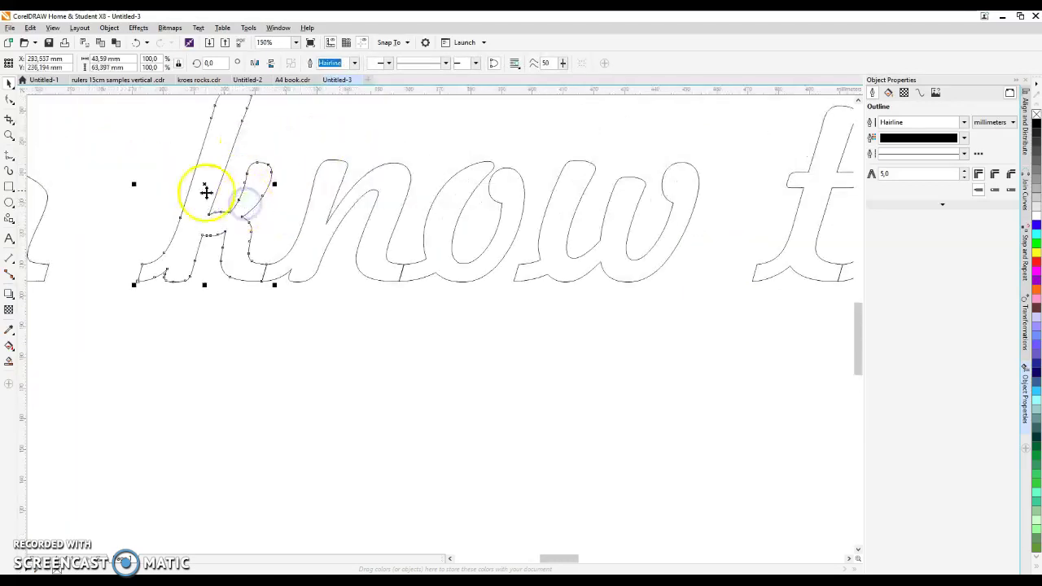
pyautogui.moveTo(204, 184); pyautogui.dragTo(227, 185)
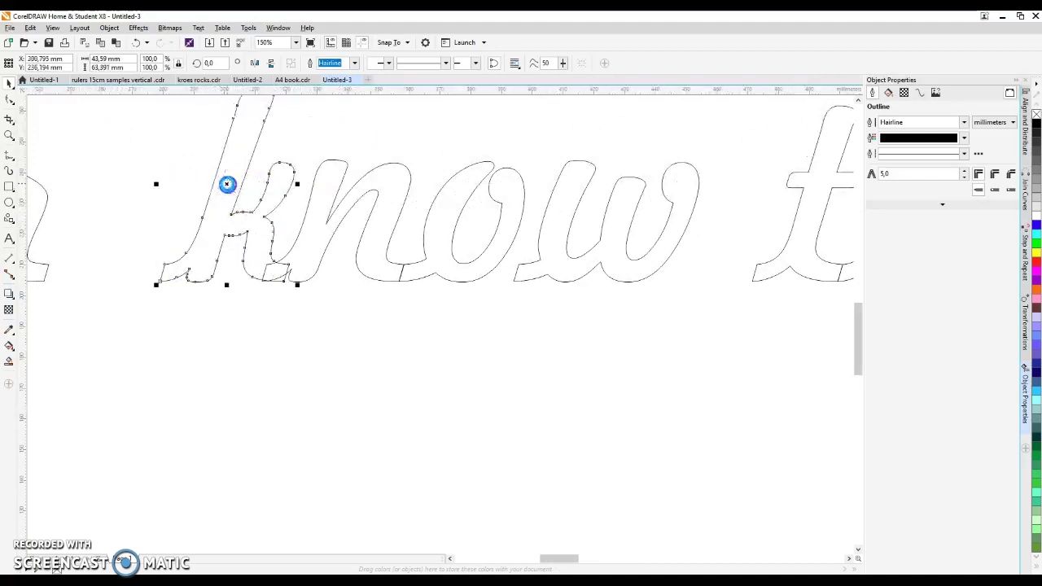
# - In "know", move the "k" and "n" together to overlap the "o", then move all three to overlap the "w"
pyautogui.scroll(-2, 314, 272)
pyautogui.moveTo(204, 150); pyautogui.dragTo(366, 334)
pyautogui.moveTo(296, 221); pyautogui.dragTo(306, 225)
pyautogui.scroll(2, 366, 244)
pyautogui.moveTo(55, 97); pyautogui.dragTo(484, 378)
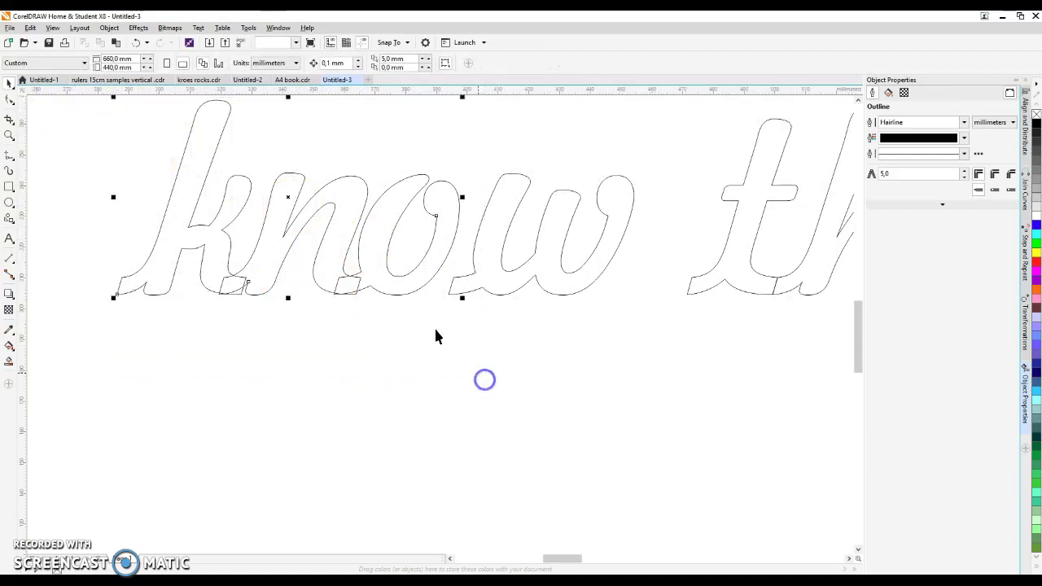
pyautogui.moveTo(292, 195); pyautogui.dragTo(320, 196)
pyautogui.scroll(-2, 318, 199)
pyautogui.scroll(2, 400, 226)
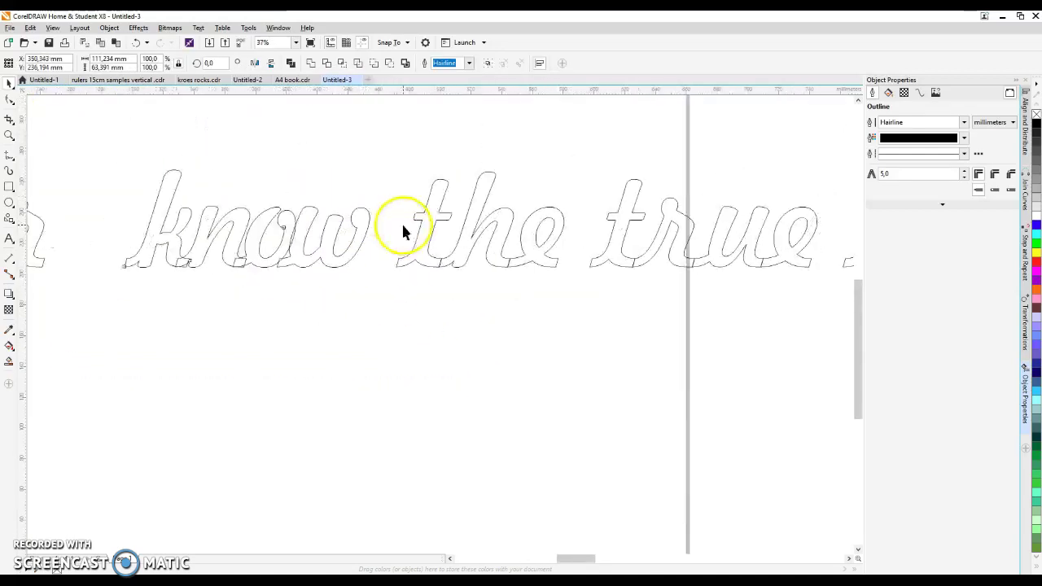
# - In "the", move the "t" to overlap the "h", then move both letters together to overlap the "e"
pyautogui.click(447, 240)
pyautogui.moveTo(447, 221); pyautogui.dragTo(475, 221)
pyautogui.scroll(-2, 325, 220)
pyautogui.moveTo(335, 155); pyautogui.dragTo(487, 294)
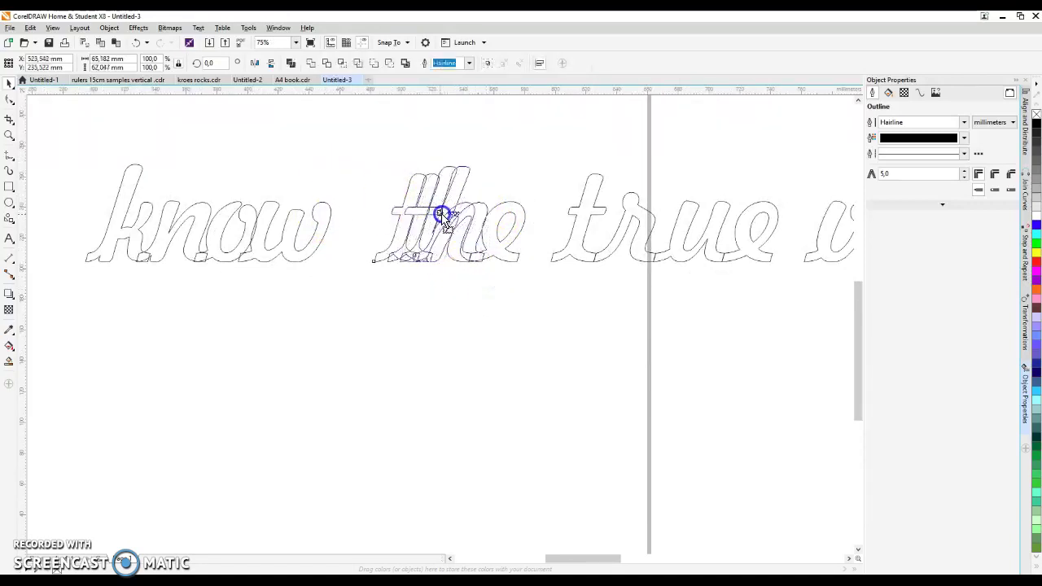
# - Move the "t" of "true" towards the "r" so the two letters overlap
pyautogui.scroll(-1, 407, 220)
pyautogui.scroll(3, 423, 217)
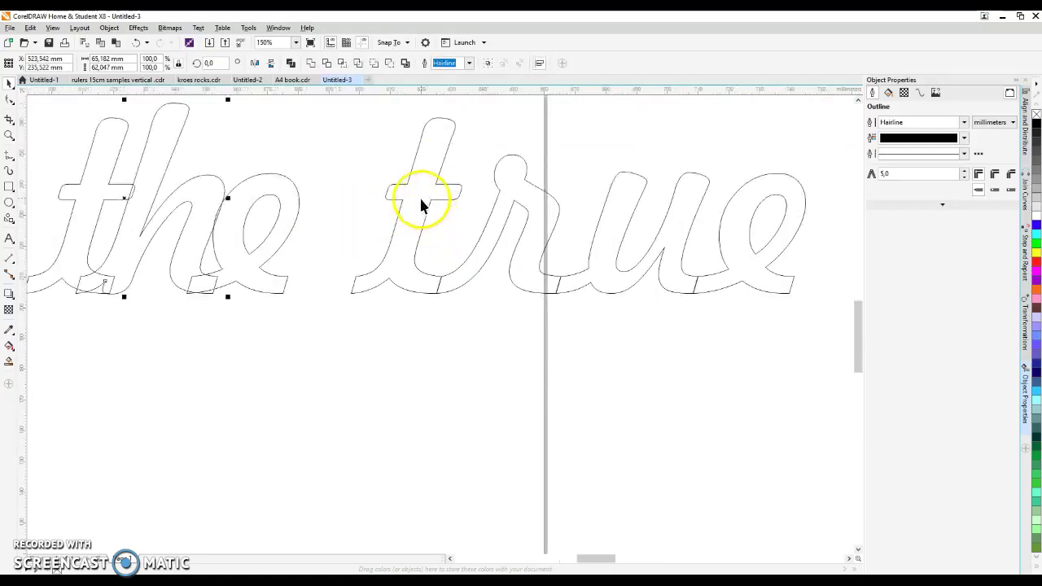
pyautogui.click(421, 199)
pyautogui.moveTo(408, 207); pyautogui.dragTo(442, 204)
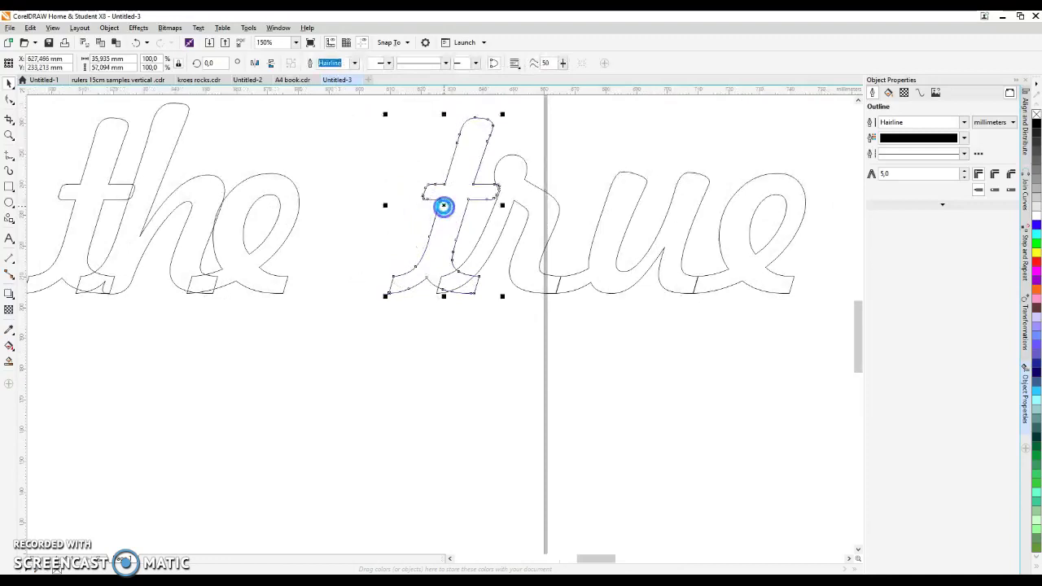
# - Move the "t" and "r" of "true" together to overlap the "u", then move all three to overlap the "e"
pyautogui.scroll(-2, 356, 203)
pyautogui.moveTo(434, 263); pyautogui.dragTo(434, 263)
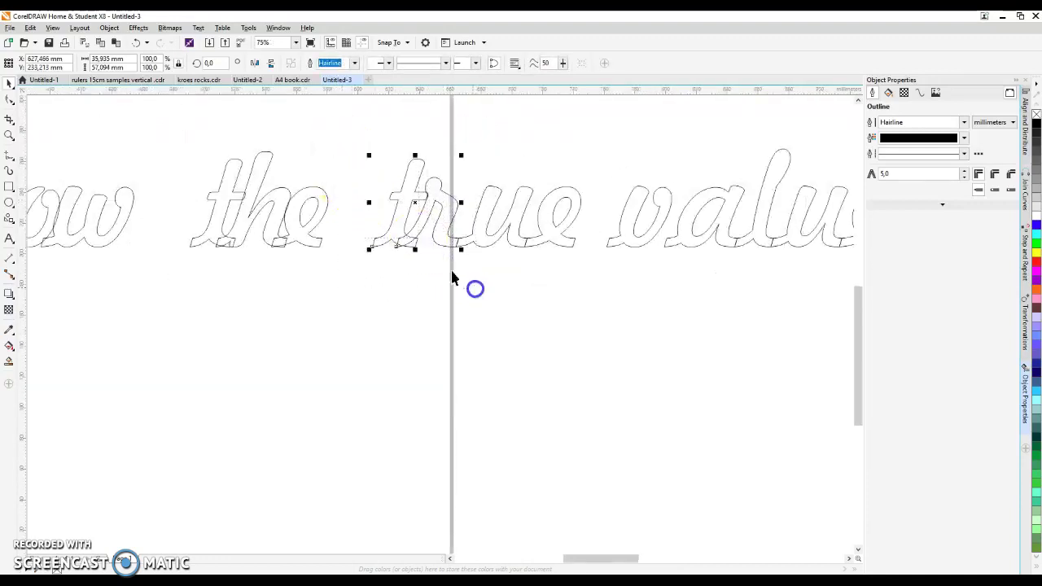
pyautogui.moveTo(415, 209); pyautogui.dragTo(426, 203)
pyautogui.moveTo(358, 144); pyautogui.dragTo(542, 314)
pyautogui.moveTo(453, 205); pyautogui.dragTo(472, 204)
pyautogui.scroll(-2, 340, 204)
# - In "value", move the "v" to overlap the "a", then move both letters together to overlap the "l"
pyautogui.scroll(4, 488, 206)
pyautogui.moveTo(482, 211); pyautogui.dragTo(514, 228)
pyautogui.scroll(-2, 388, 205)
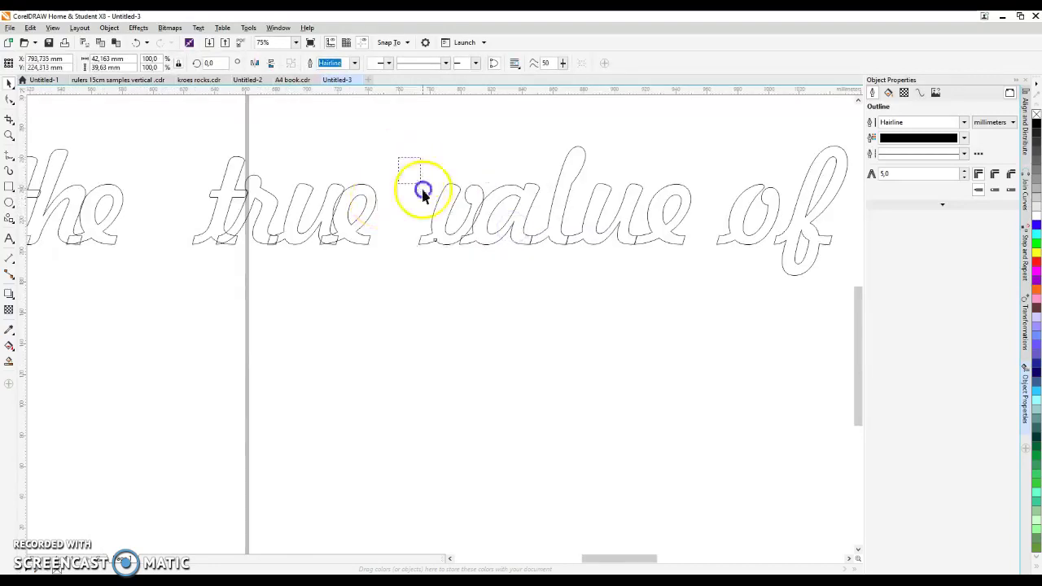
pyautogui.moveTo(547, 298); pyautogui.dragTo(546, 298)
pyautogui.moveTo(480, 214)
pyautogui.mouseDown()
pyautogui.moveTo(499, 215)
pyautogui.moveTo(488, 214)
pyautogui.mouseUp()
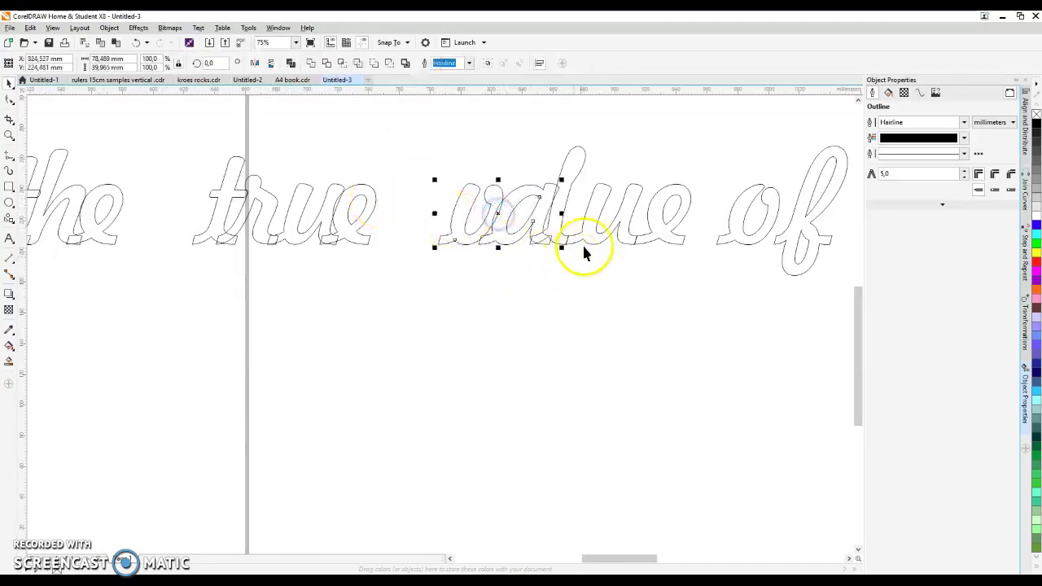
pyautogui.scroll(2, 557, 185)
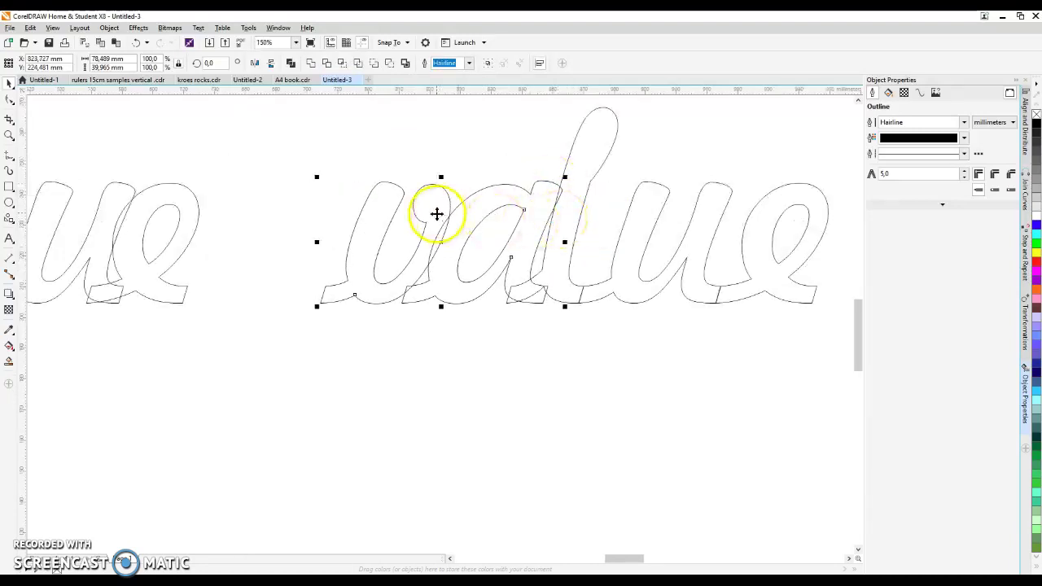
# - Move the "v", "a" and "l" of "value" together to overlap the "u", then move all four to overlap the "e"
pyautogui.scroll(-2, 440, 215)
pyautogui.click(339, 155)
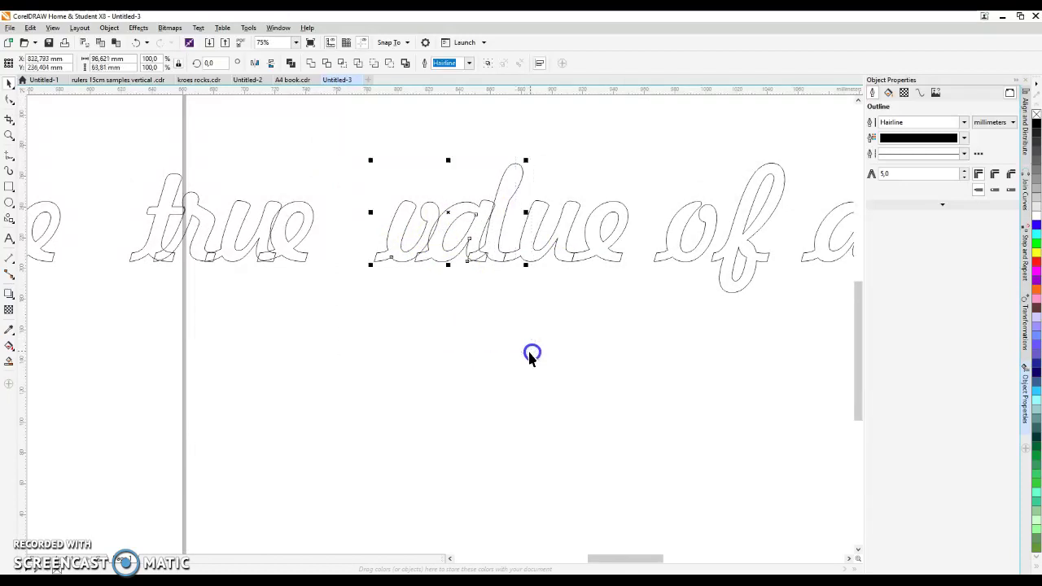
pyautogui.scroll(1, 500, 214)
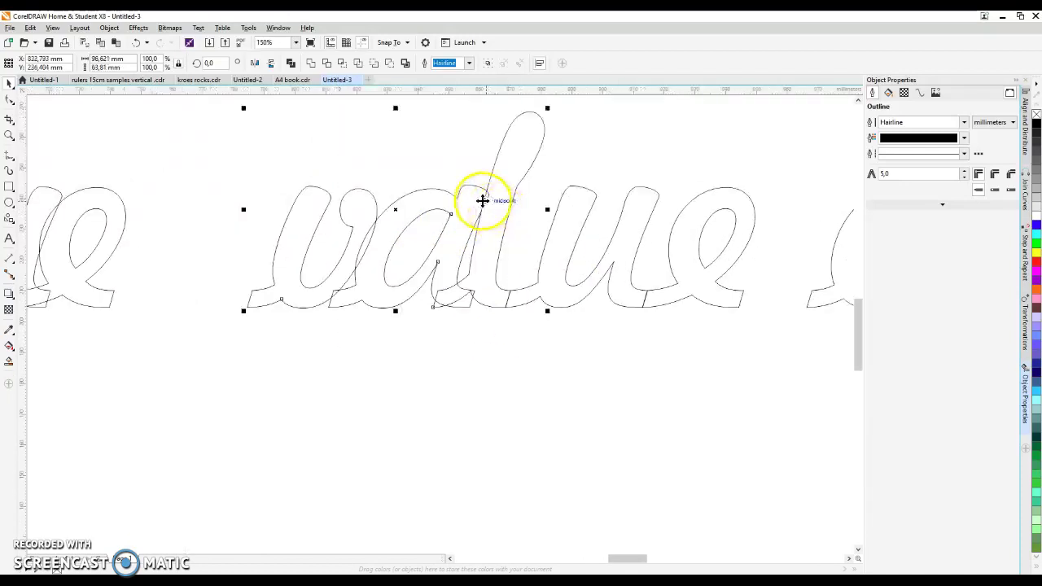
pyautogui.moveTo(396, 208); pyautogui.dragTo(610, 363)
pyautogui.scroll(-1, 522, 294)
pyautogui.scroll(1, 583, 275)
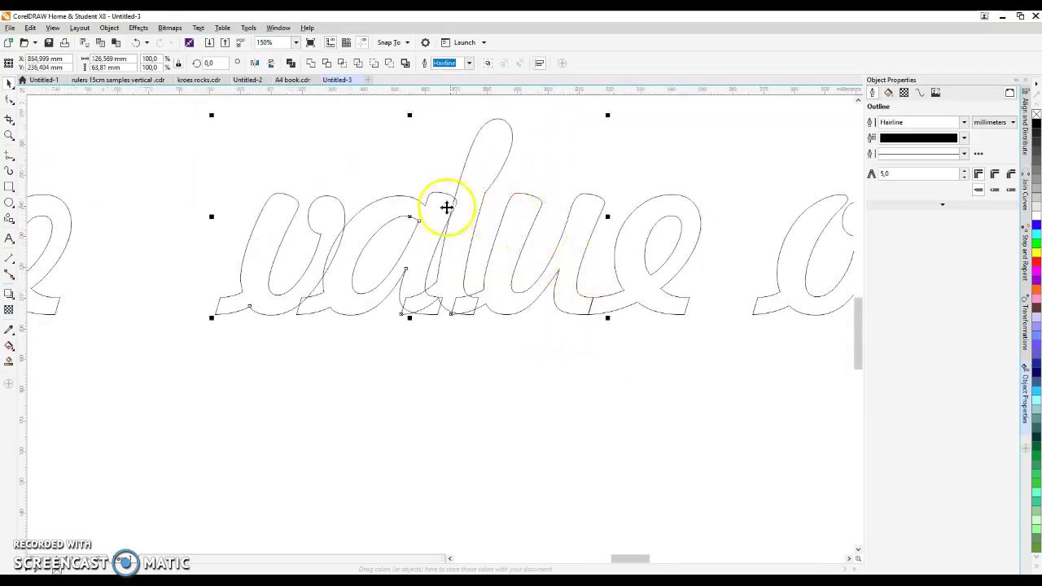
pyautogui.moveTo(410, 216); pyautogui.dragTo(444, 215)
pyautogui.scroll(-3, 366, 219)
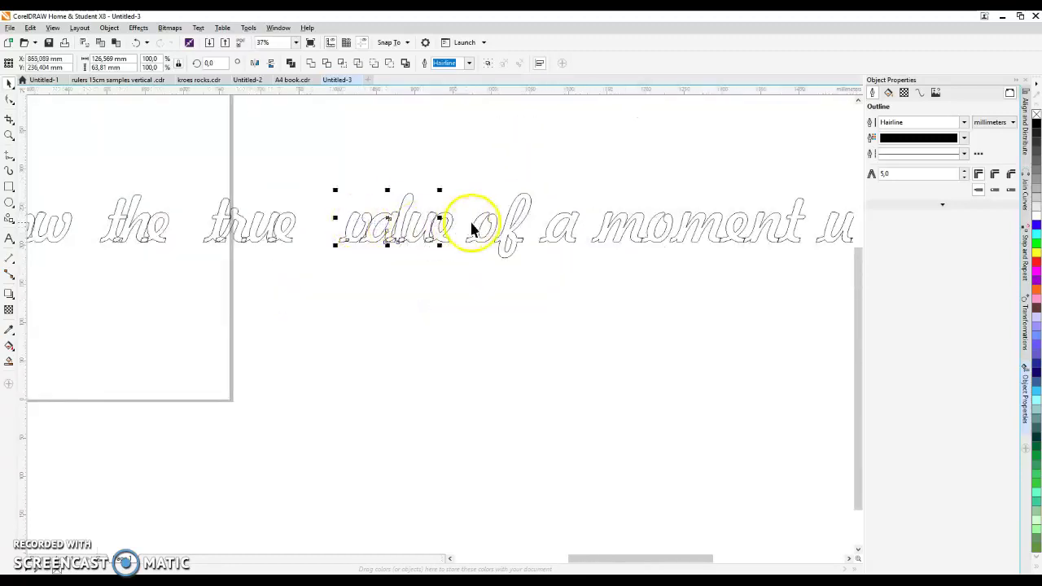
# - Move the "o" of "of" about 12 mm towards the "f" so the two letters overlap
pyautogui.click(425, 200)
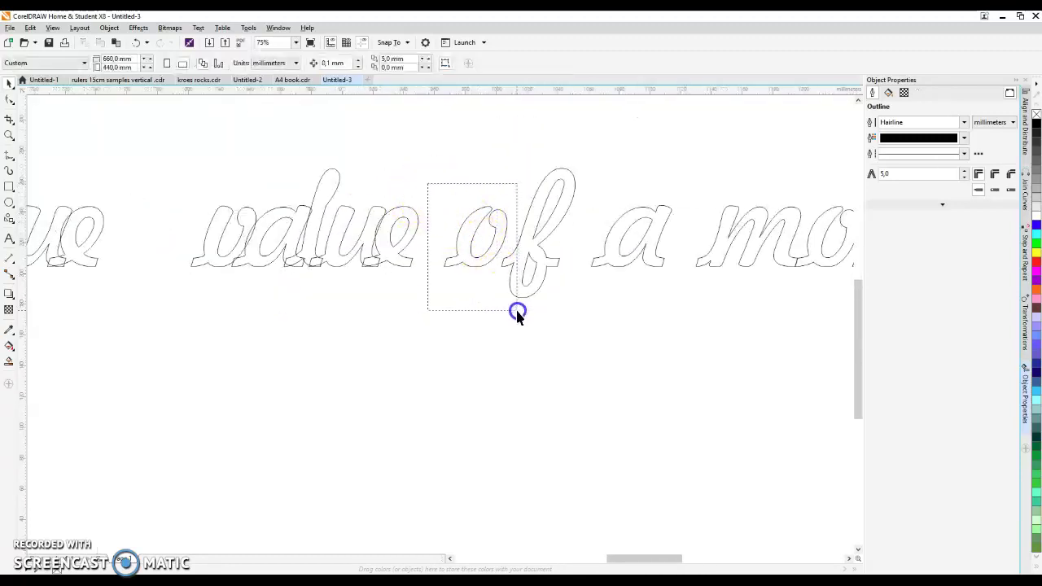
pyautogui.moveTo(518, 314); pyautogui.dragTo(516, 310)
pyautogui.scroll(2, 502, 236)
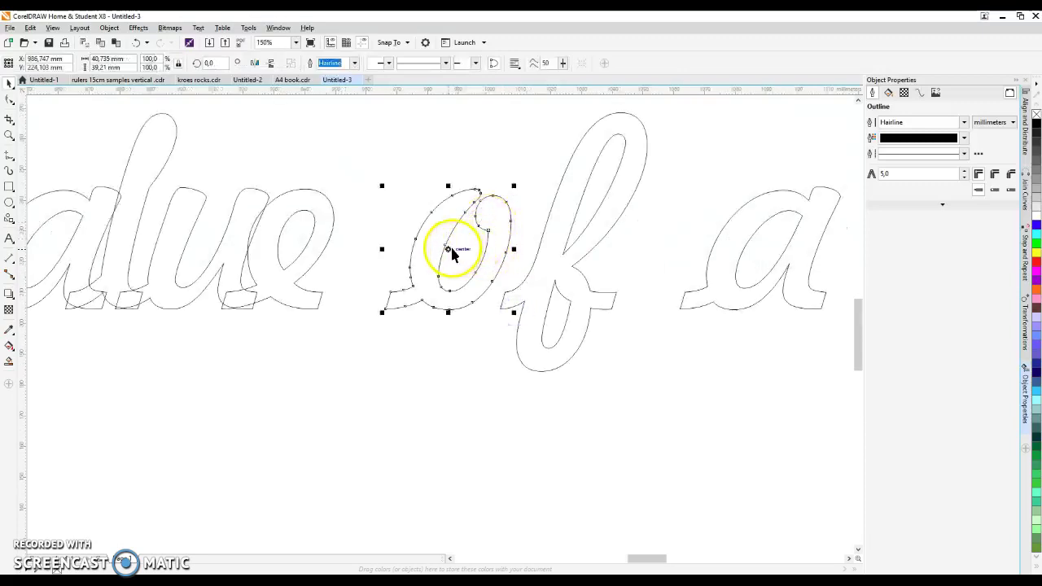
pyautogui.moveTo(448, 250); pyautogui.dragTo(482, 253)
pyautogui.scroll(-2, 477, 209)
pyautogui.scroll(2, 552, 216)
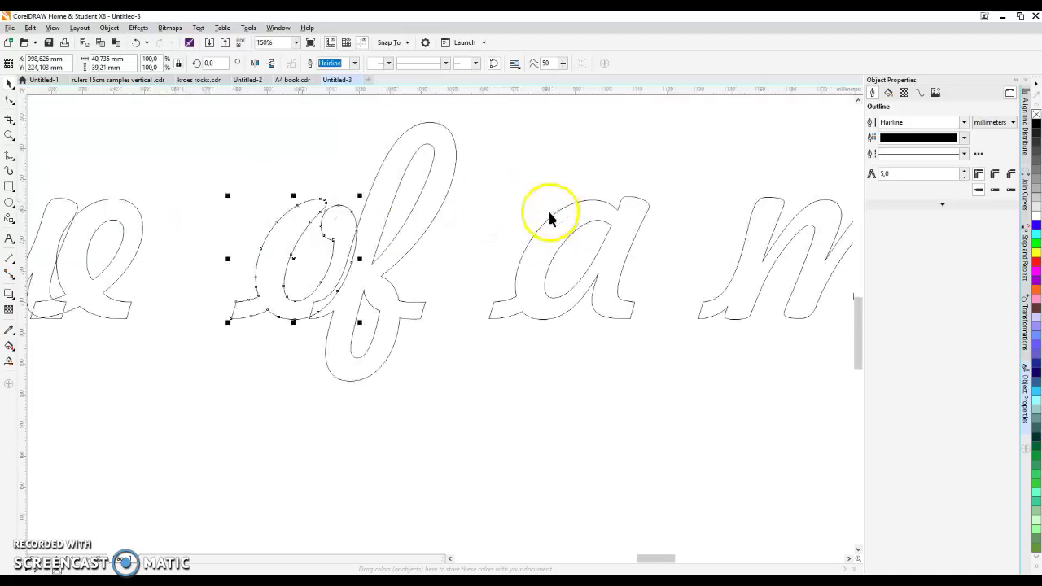
# - Move the first "m" of "moment" so it overlaps the "o"
pyautogui.scroll(-2, 414, 210)
pyautogui.click(413, 209)
pyautogui.scroll(-2, 505, 216)
pyautogui.scroll(4, 468, 201)
pyautogui.moveTo(394, 175); pyautogui.dragTo(640, 396)
pyautogui.moveTo(530, 261); pyautogui.dragTo(552, 258)
pyautogui.scroll(-2, 433, 223)
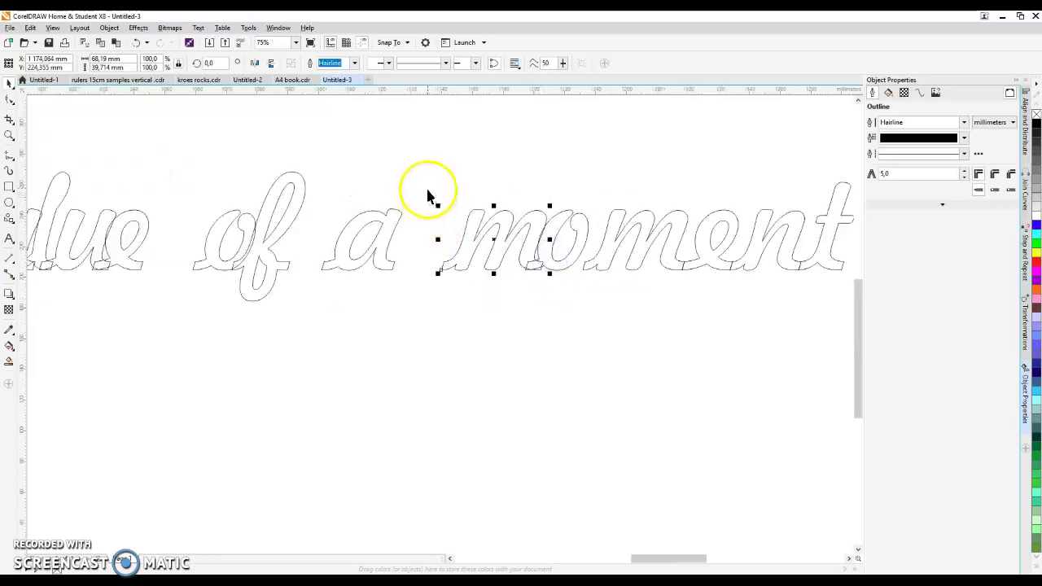
# - In "moment", move the first "m" and "o" together to overlap the second "m", then move all three to overlap the "e"
pyautogui.moveTo(592, 323); pyautogui.dragTo(593, 323)
pyautogui.scroll(2, 570, 244)
pyautogui.moveTo(458, 252); pyautogui.dragTo(491, 249)
pyautogui.scroll(-2, 489, 265)
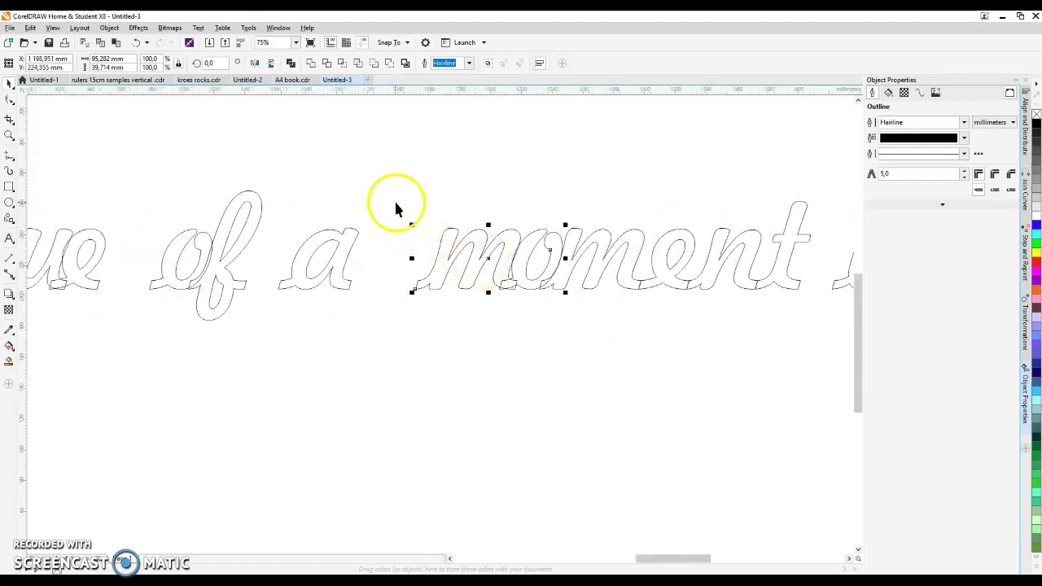
pyautogui.moveTo(574, 324); pyautogui.dragTo(658, 339)
pyautogui.scroll(2, 644, 255)
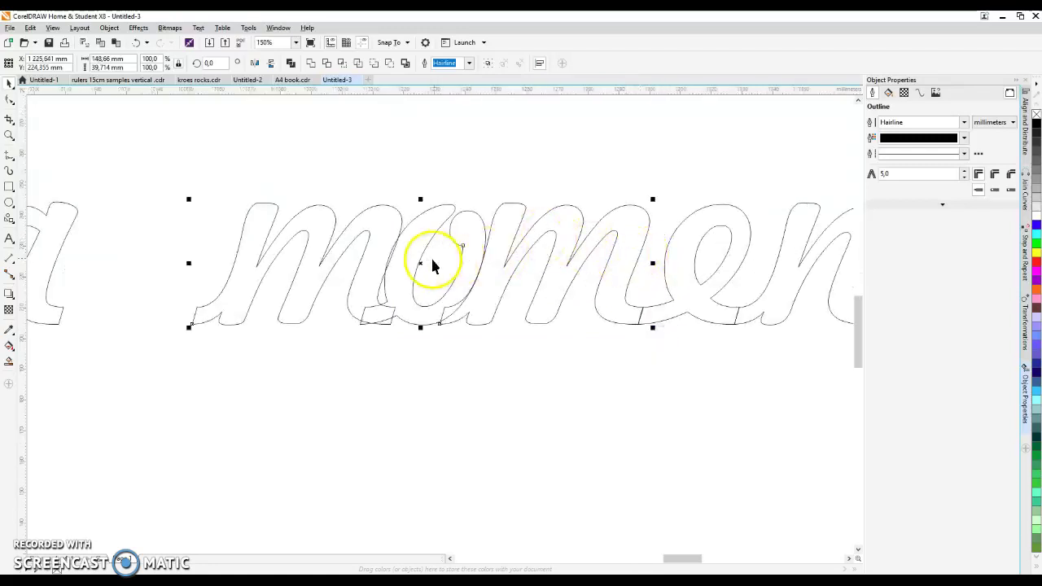
pyautogui.moveTo(424, 261); pyautogui.dragTo(349, 233)
# - Move the first four letters of "moment" together to overlap the "n", then move the first five to overlap the "t"
pyautogui.scroll(-2, 319, 242)
pyautogui.moveTo(255, 194); pyautogui.dragTo(565, 315)
pyautogui.moveTo(400, 233); pyautogui.dragTo(429, 239)
pyautogui.moveTo(273, 192); pyautogui.dragTo(619, 330)
pyautogui.moveTo(438, 239); pyautogui.dragTo(465, 244)
pyautogui.scroll(-3, 348, 233)
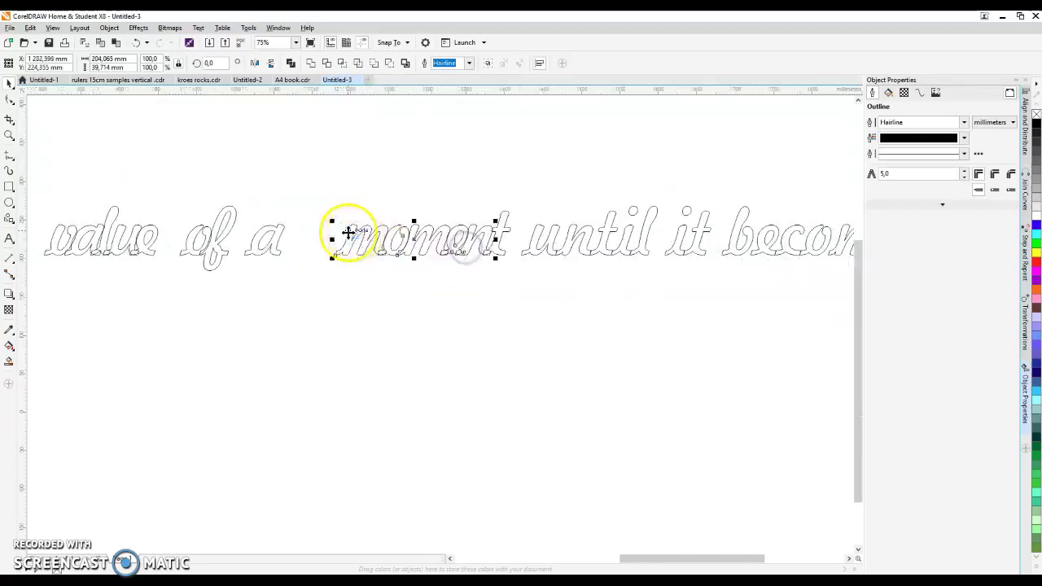
# - Move the "u" of "until" towards the "n" so the two letters overlap
pyautogui.scroll(3, 577, 250)
pyautogui.moveTo(490, 358); pyautogui.dragTo(490, 358)
pyautogui.click(443, 233)
pyautogui.moveTo(442, 233); pyautogui.dragTo(457, 239)
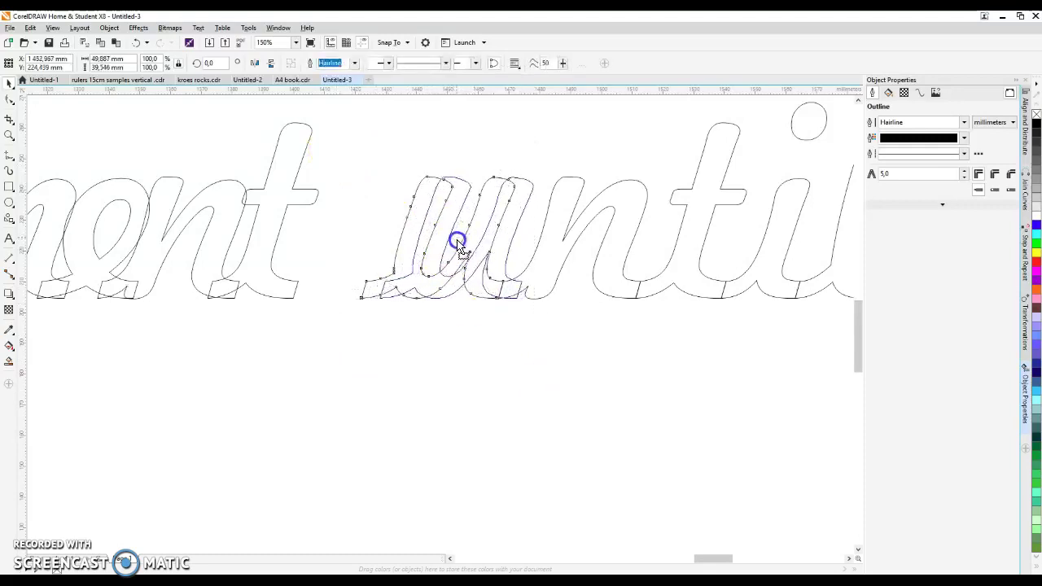
# - Move the "u" and "n" of "until" together to overlap the "t", then move all three to overlap the "i"
pyautogui.moveTo(343, 150); pyautogui.dragTo(672, 372)
pyautogui.moveTo(486, 241); pyautogui.dragTo(540, 237)
pyautogui.moveTo(350, 111); pyautogui.dragTo(761, 405)
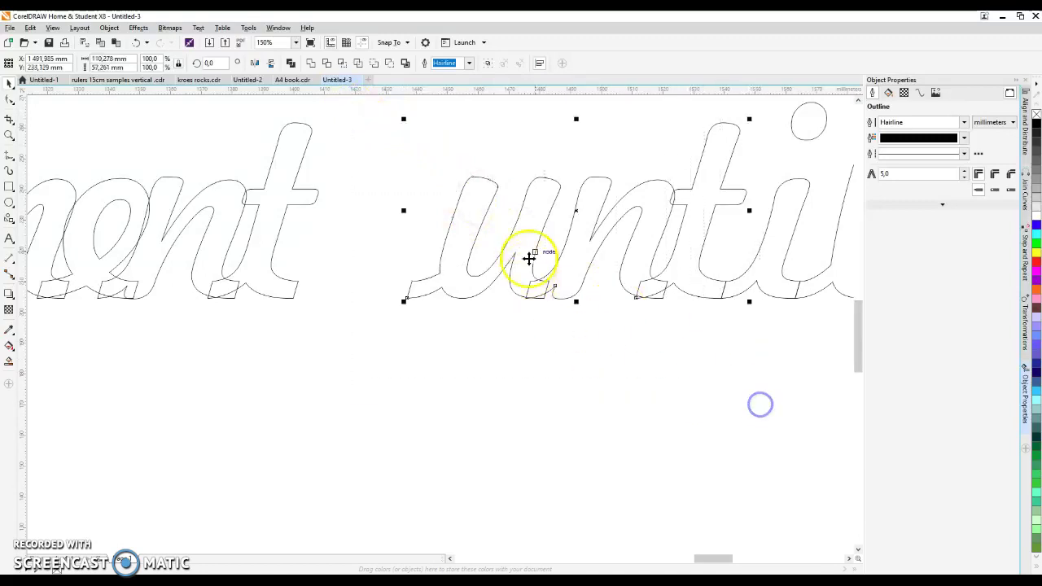
pyautogui.moveTo(575, 213); pyautogui.dragTo(605, 209)
pyautogui.scroll(-3, 419, 226)
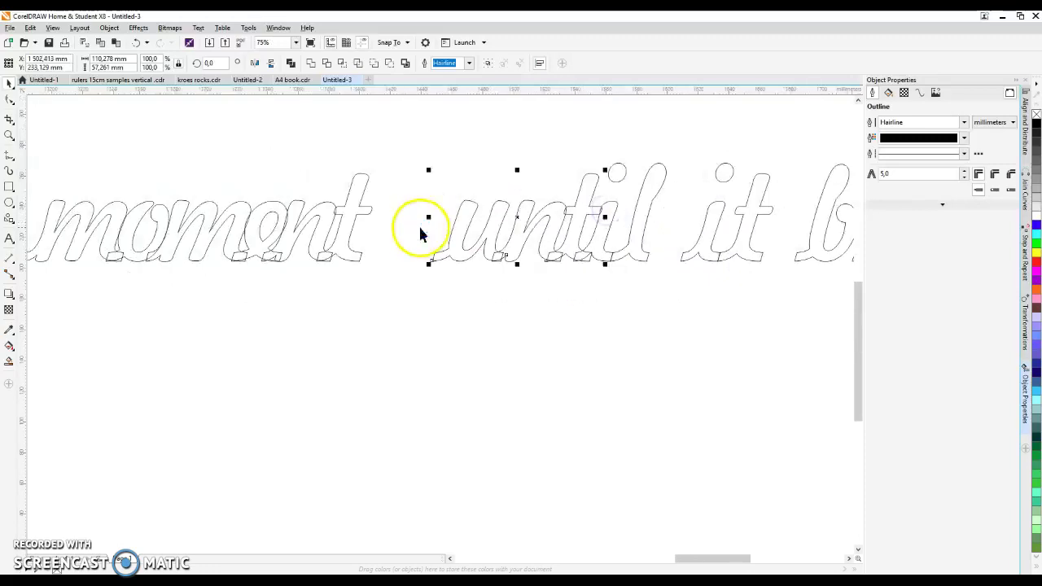
# - In "until", lower the dot onto the stem of the "i" and move the "l" back to overlap the "i"
pyautogui.scroll(2, 611, 178)
pyautogui.click(619, 172)
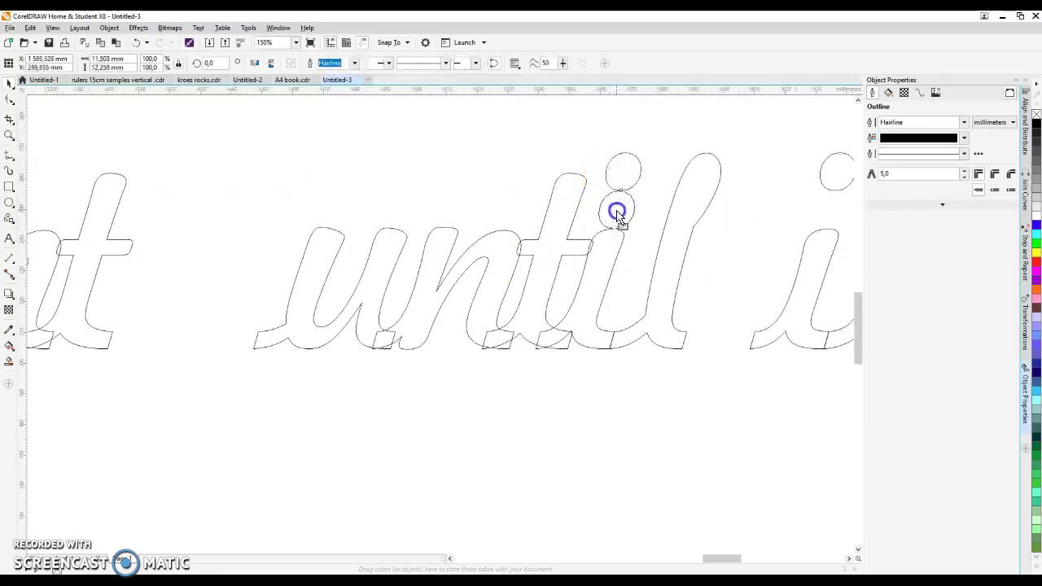
pyautogui.click(662, 232)
pyautogui.moveTo(665, 255); pyautogui.dragTo(651, 253)
pyautogui.scroll(-3, 399, 220)
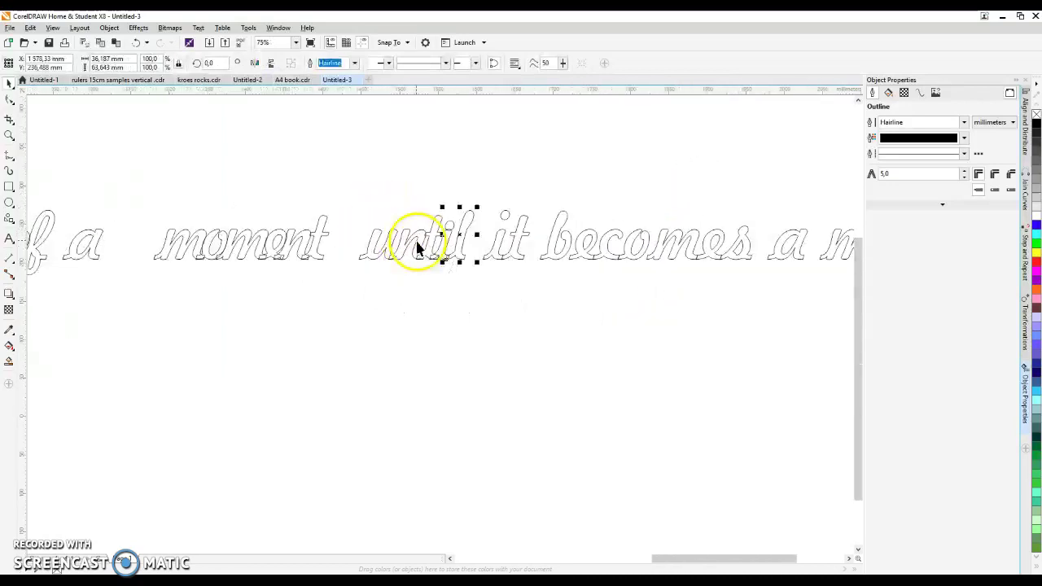
# - In "it", lower the dot onto the "i" stem, then move the stem and dot together about 9 mm to overlap the "t"
pyautogui.scroll(1, 456, 232)
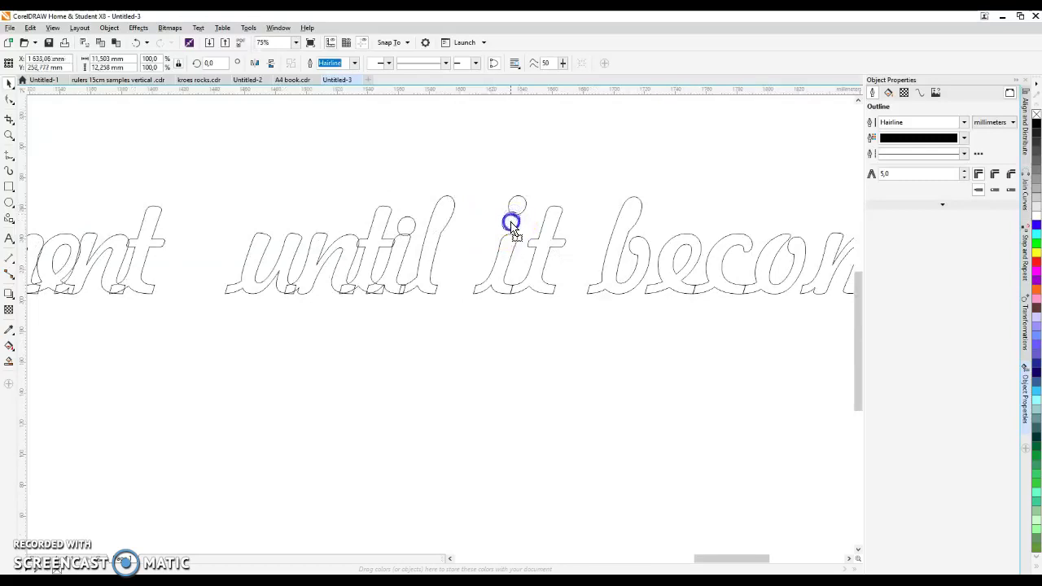
pyautogui.moveTo(455, 198); pyautogui.dragTo(529, 335)
pyautogui.scroll(2, 521, 269)
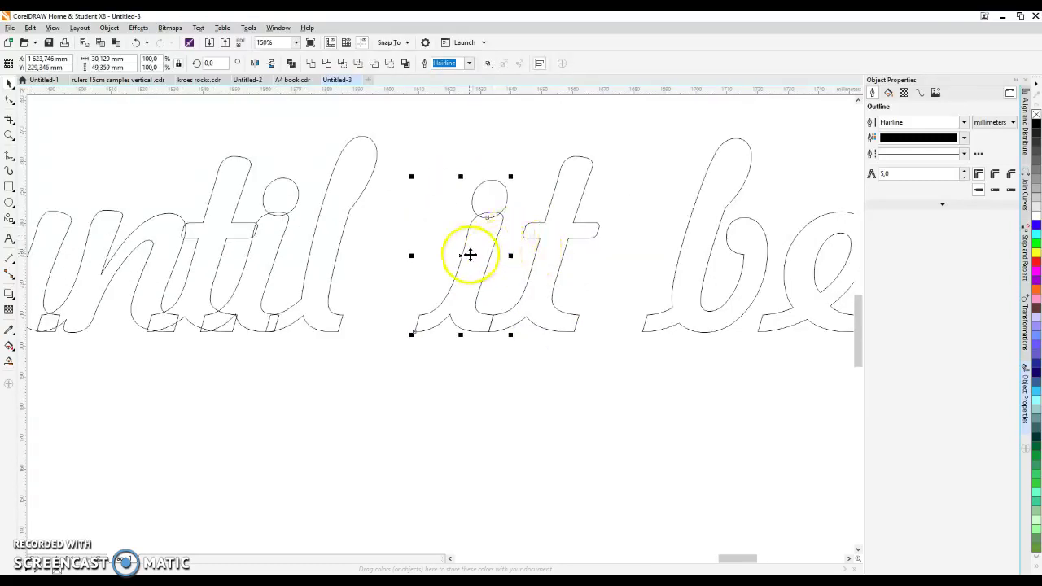
pyautogui.moveTo(463, 257); pyautogui.dragTo(489, 256)
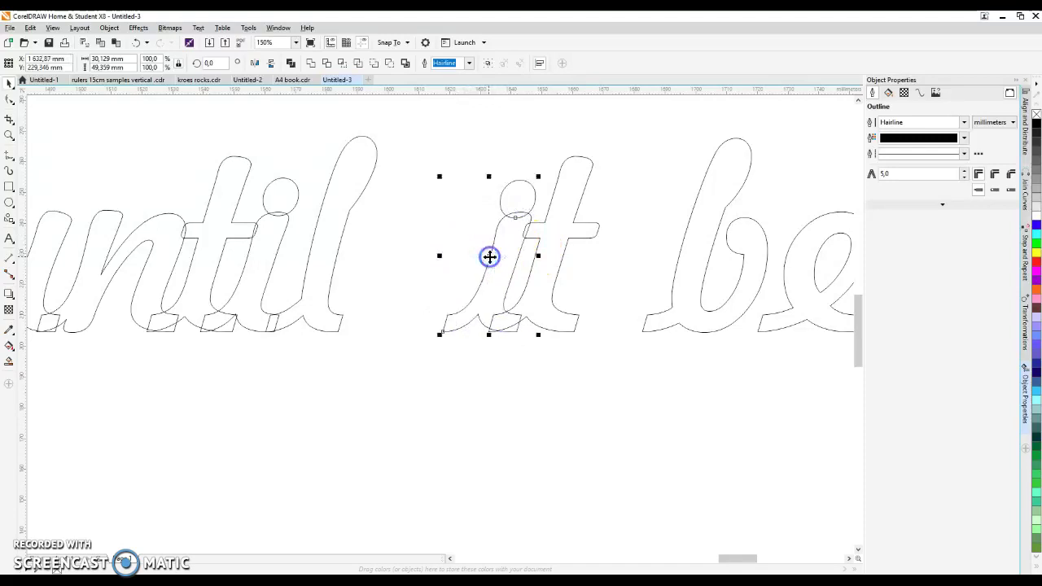
# - Move the "b" of "becomes" about 7 mm towards the first "e" so the two letters overlap
pyautogui.scroll(-1, 385, 248)
pyautogui.moveTo(498, 186); pyautogui.dragTo(586, 320)
pyautogui.scroll(1, 517, 235)
pyautogui.scroll(-2, 434, 257)
pyautogui.scroll(1, 434, 257)
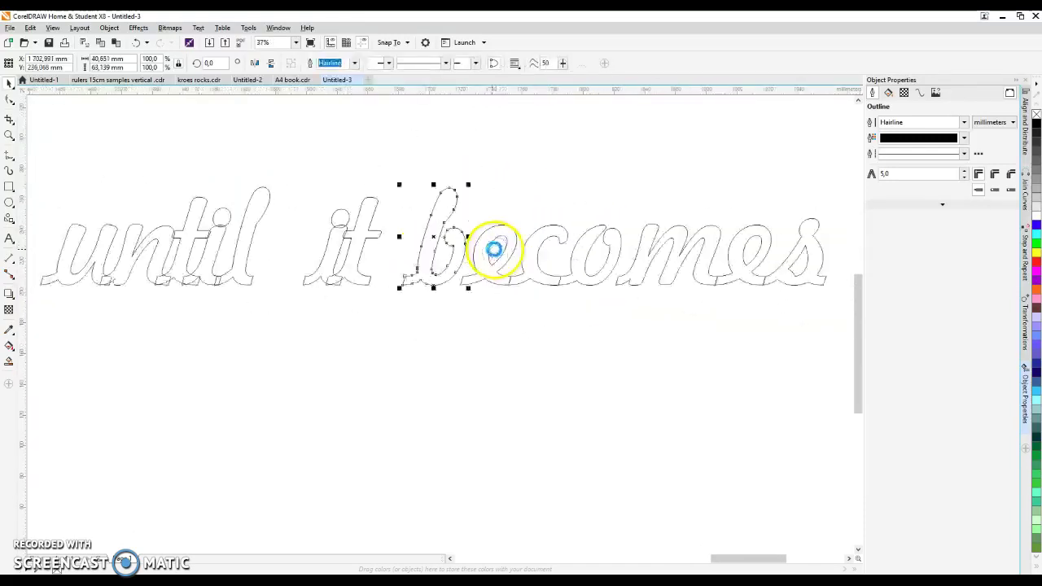
pyautogui.scroll(1, 495, 244)
pyautogui.doubleClick(434, 244)
pyautogui.moveTo(436, 245); pyautogui.dragTo(450, 244)
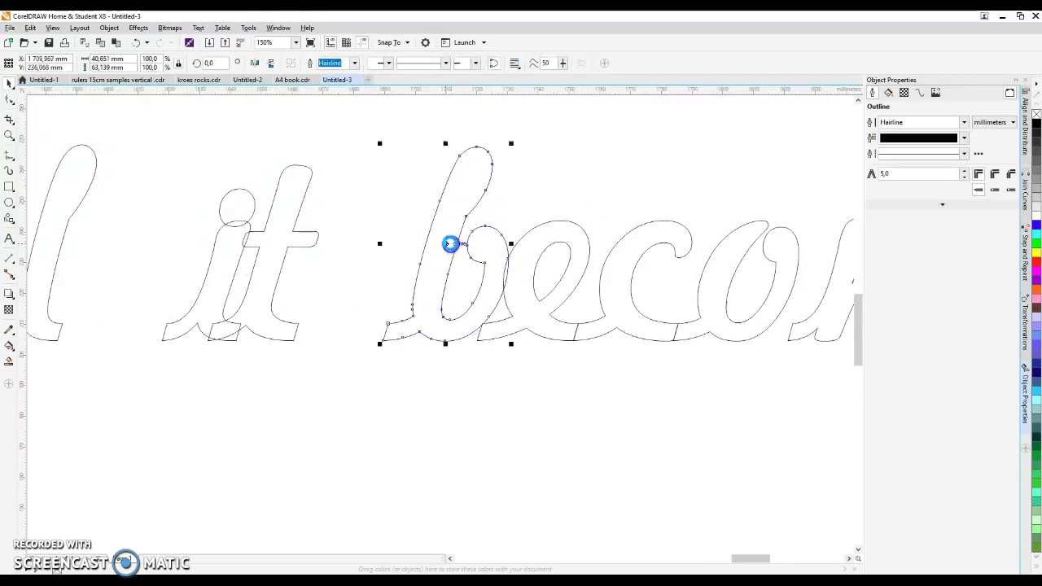
# - Nudge the "b" of "becomes" slightly further into the first "e" to increase the overlap
pyautogui.scroll(2, 477, 330)
pyautogui.scroll(-2, 446, 299)
pyautogui.click(446, 299)
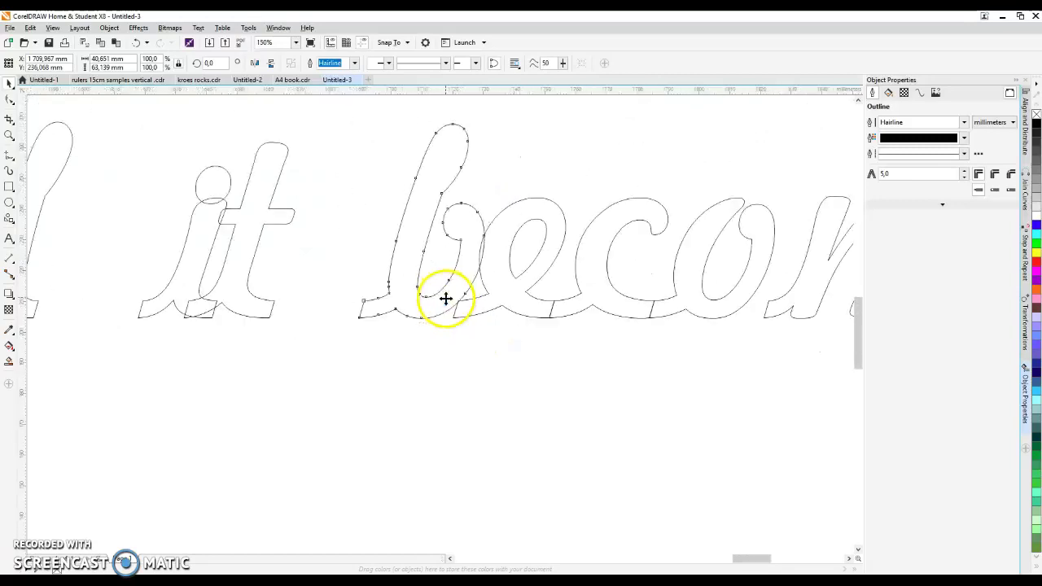
pyautogui.moveTo(442, 295); pyautogui.dragTo(443, 295)
pyautogui.click(430, 223)
pyautogui.moveTo(343, 112); pyautogui.dragTo(573, 398)
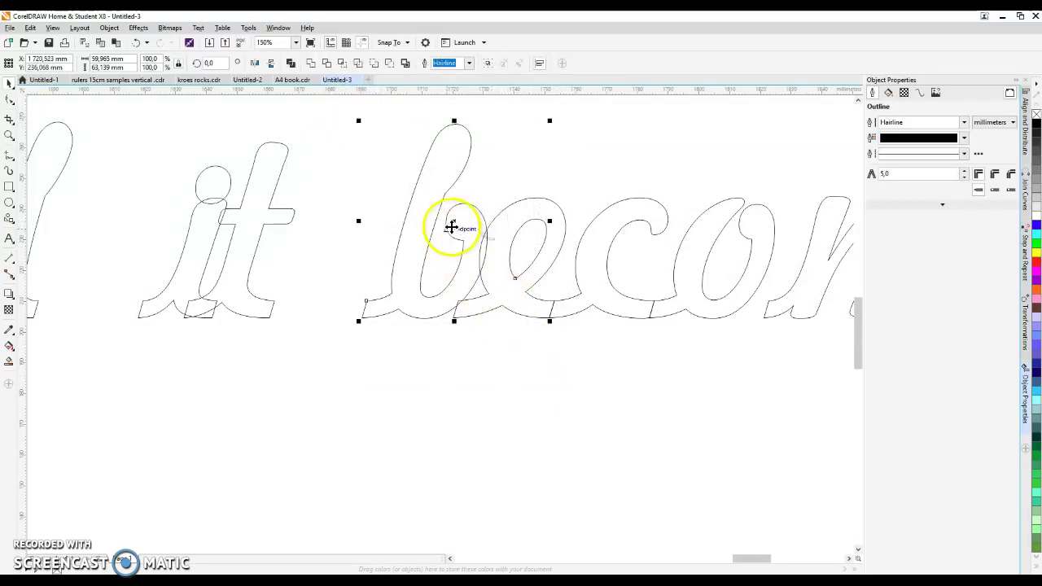
pyautogui.moveTo(455, 223); pyautogui.dragTo(465, 226)
pyautogui.click(136, 43)
pyautogui.click(319, 179)
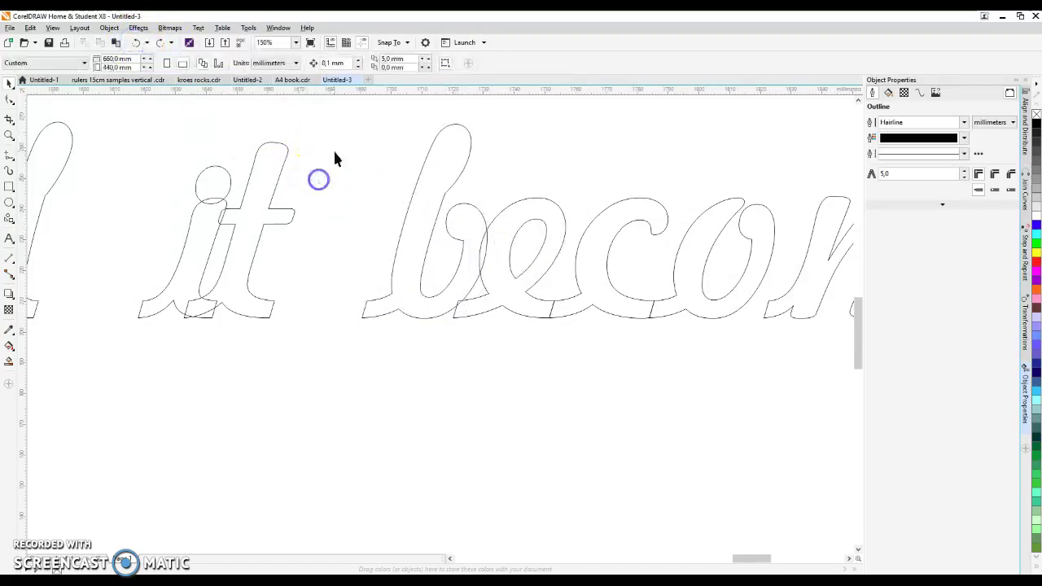
# - Move the "be" of "becomes" together about 7.5 mm towards the "c" so the letters overlap
pyautogui.click(522, 241)
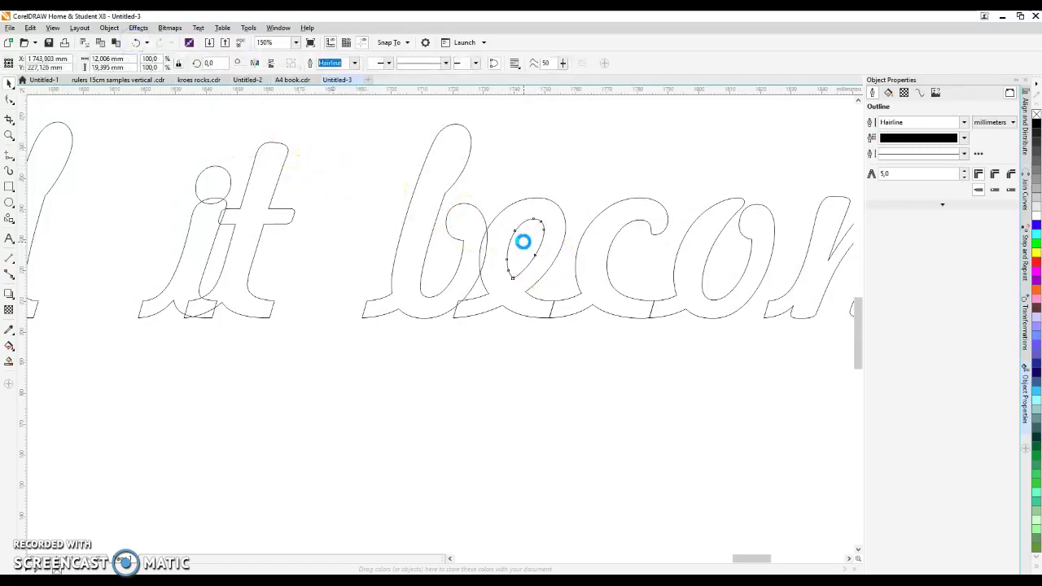
pyautogui.moveTo(324, 110); pyautogui.dragTo(576, 407)
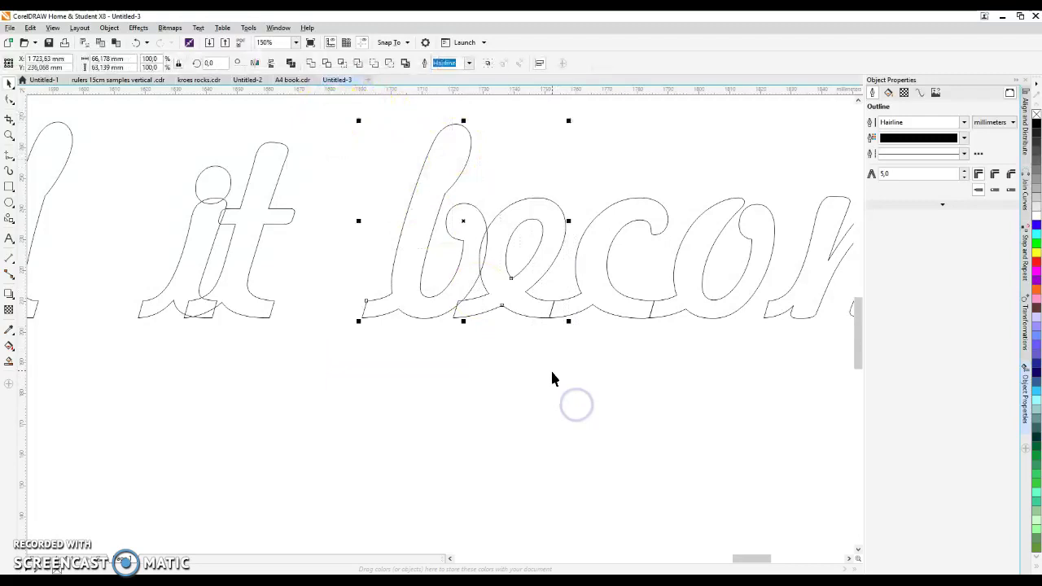
pyautogui.moveTo(463, 220); pyautogui.dragTo(486, 224)
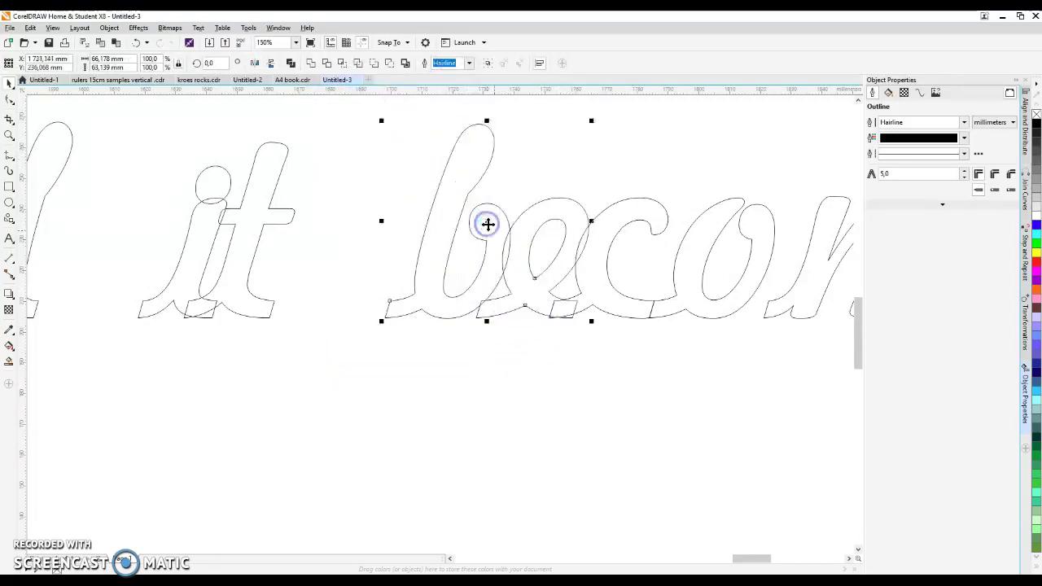
# - Move the "bec" of "becomes" as one group towards the "o" so the "c" overlaps it
pyautogui.scroll(-2, 497, 236)
pyautogui.moveTo(418, 167); pyautogui.dragTo(591, 359)
pyautogui.moveTo(518, 234); pyautogui.dragTo(532, 233)
pyautogui.scroll(2, 610, 228)
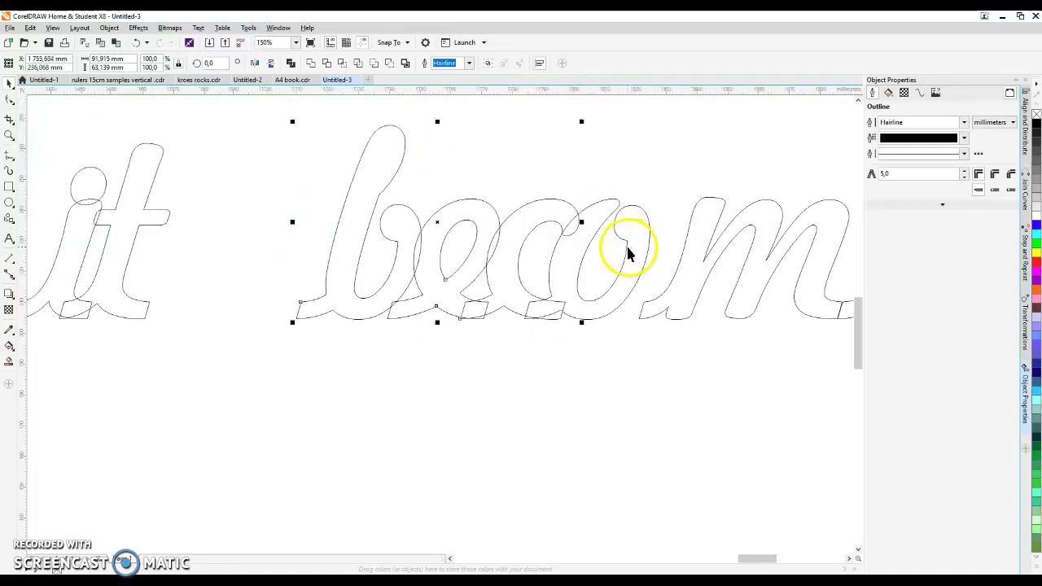
pyautogui.scroll(-2, 528, 209)
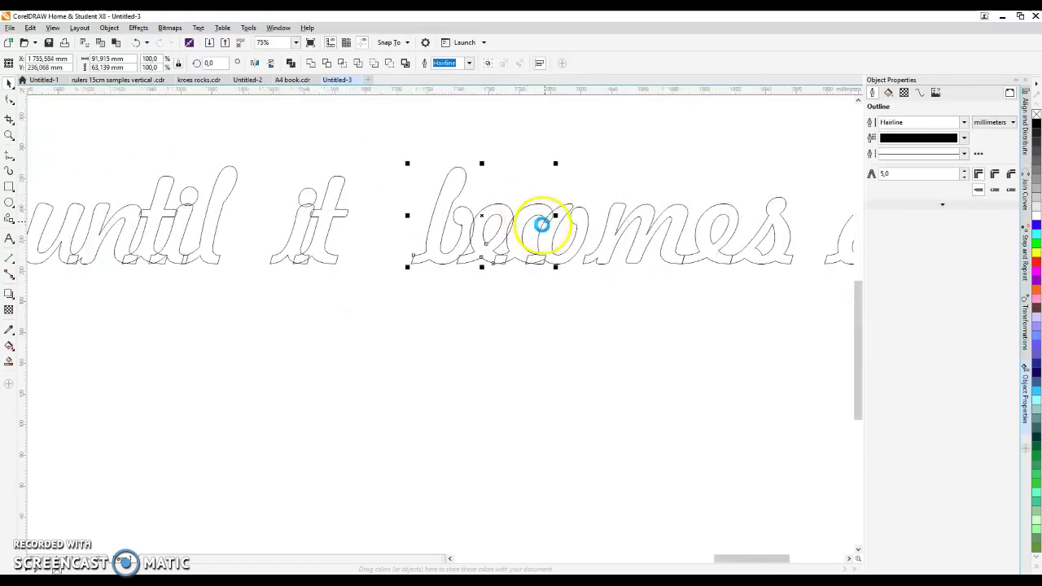
# - Nudge the "bec" of "becomes" back away from the "o" in small increments to reduce the overlap
pyautogui.scroll(3, 541, 225)
pyautogui.press('Left')
pyautogui.press('Left')
pyautogui.press('Left')
pyautogui.press('Left')
pyautogui.scroll(-1, 548, 245)
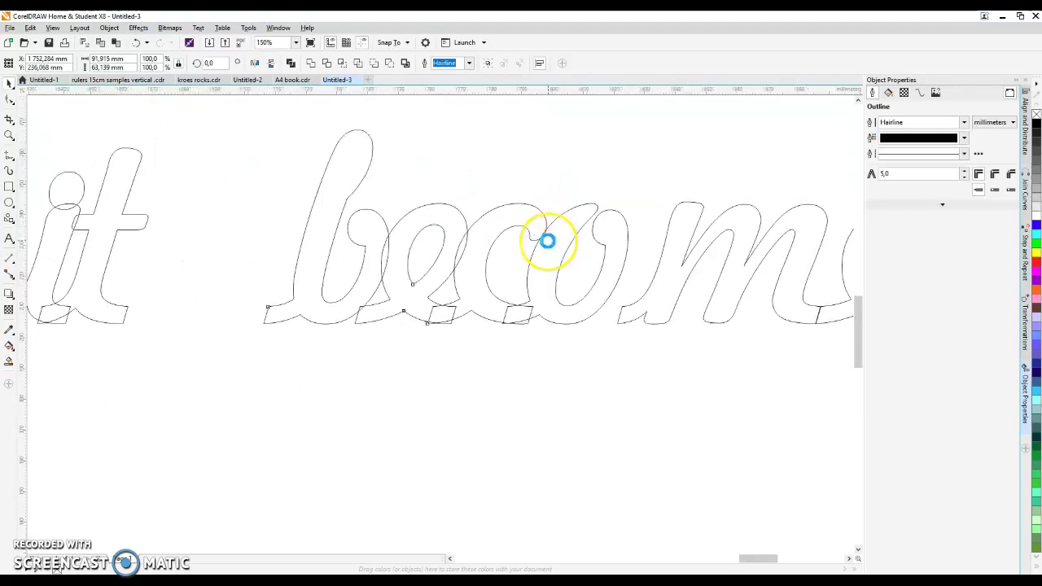
pyautogui.press('Left')
pyautogui.press('Left')
pyautogui.press('Left')
pyautogui.press('Left')
pyautogui.press('Left')
pyautogui.press('Left')
pyautogui.press('Left')
pyautogui.press('Left')
pyautogui.press('Left')
pyautogui.press('Left')
pyautogui.press('Left')
pyautogui.press('Left')
pyautogui.press('Left')
pyautogui.press('Left')
pyautogui.press('Left')
pyautogui.press('Left')
pyautogui.press('Left')
pyautogui.press('Left')
pyautogui.press('Left')
pyautogui.press('Left')
pyautogui.click(554, 247)
# - Move "beco" to overlap the "m" of "becomes", then move "becom" about 9 mm to overlap the second "e"
pyautogui.scroll(-1, 511, 236)
pyautogui.moveTo(365, 153); pyautogui.dragTo(576, 335)
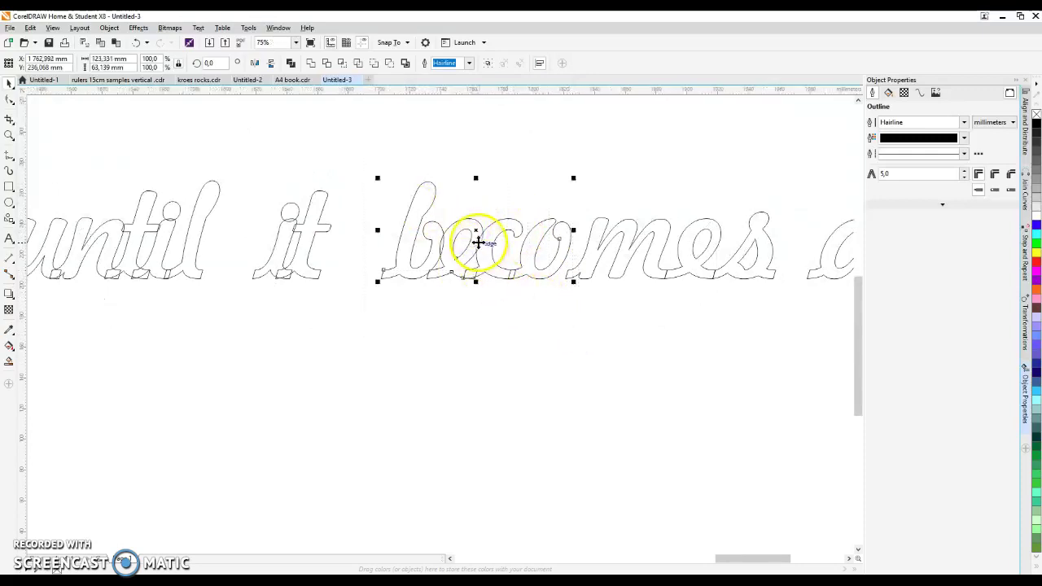
pyautogui.moveTo(478, 230); pyautogui.dragTo(497, 229)
pyautogui.moveTo(365, 152); pyautogui.dragTo(680, 357)
pyautogui.scroll(5, 689, 252)
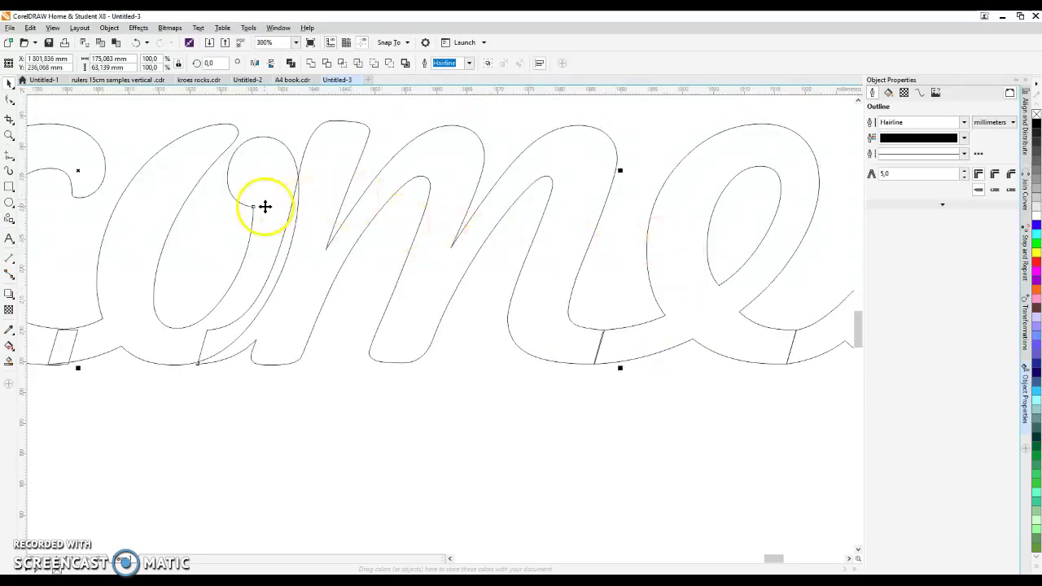
pyautogui.moveTo(255, 210); pyautogui.dragTo(303, 209)
pyautogui.scroll(-5, 301, 213)
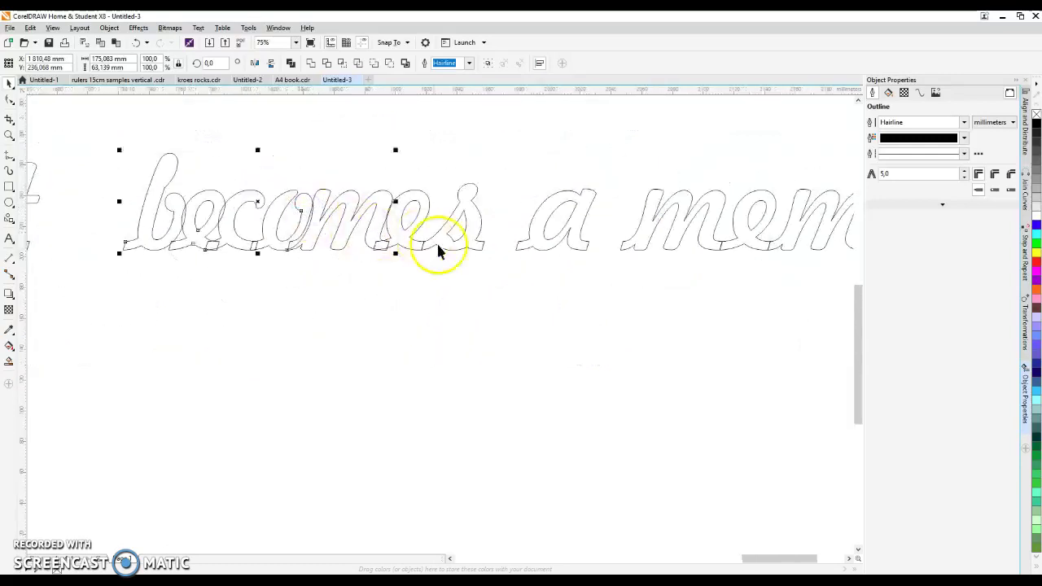
# - Move the final "s" of "becomes" back towards the "e" so the two letters overlap
pyautogui.moveTo(418, 169); pyautogui.dragTo(500, 295)
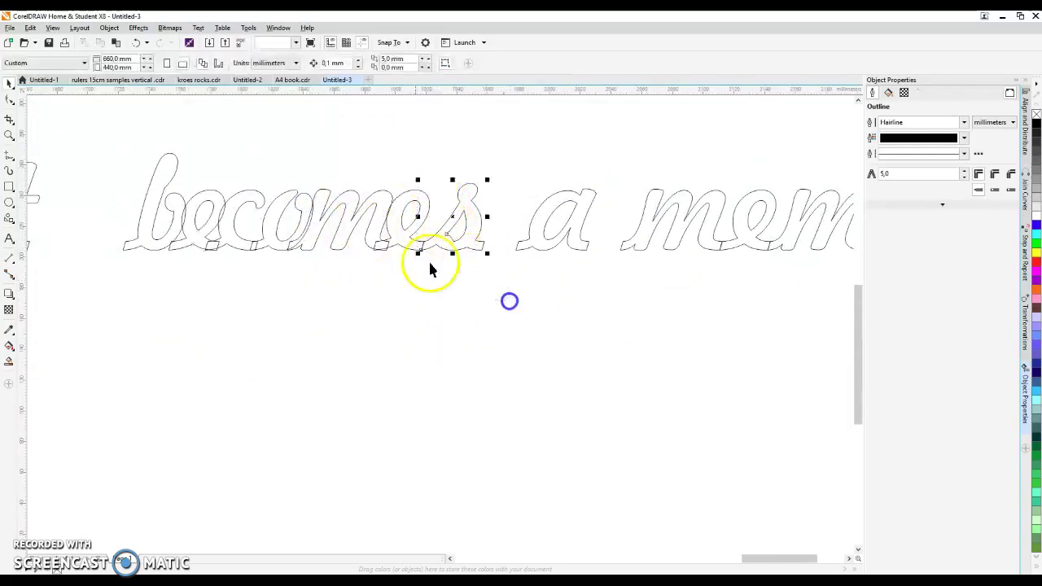
pyautogui.scroll(2, 431, 268)
pyautogui.moveTo(474, 220); pyautogui.dragTo(453, 225)
pyautogui.scroll(-2, 381, 213)
pyautogui.scroll(-2, 381, 213)
pyautogui.scroll(2, 453, 182)
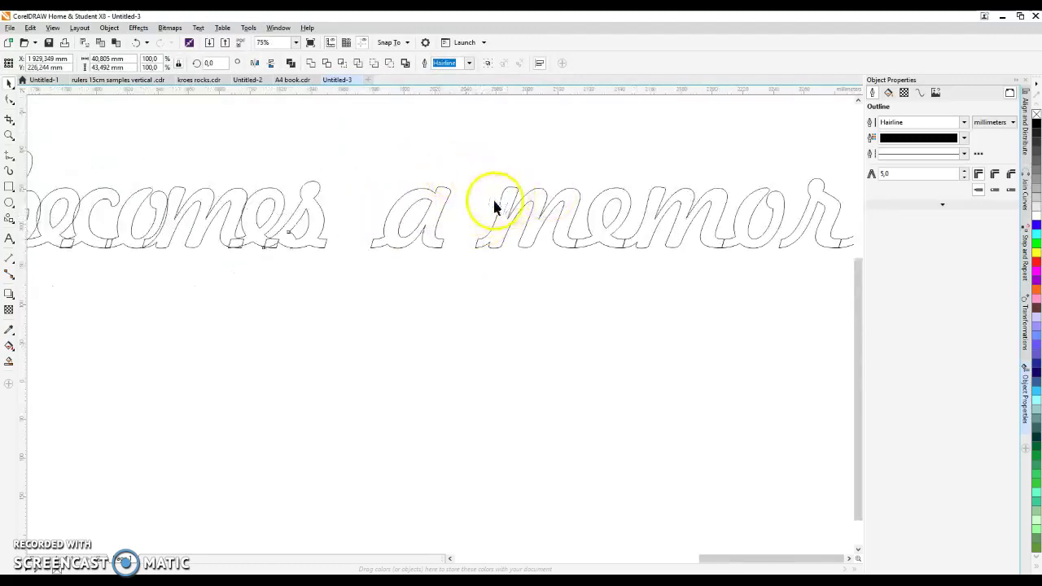
# - Move the first "m" of "memory" about 9 mm towards the "e" so the two letters overlap
pyautogui.scroll(-2, 493, 206)
pyautogui.moveTo(473, 176); pyautogui.dragTo(543, 253)
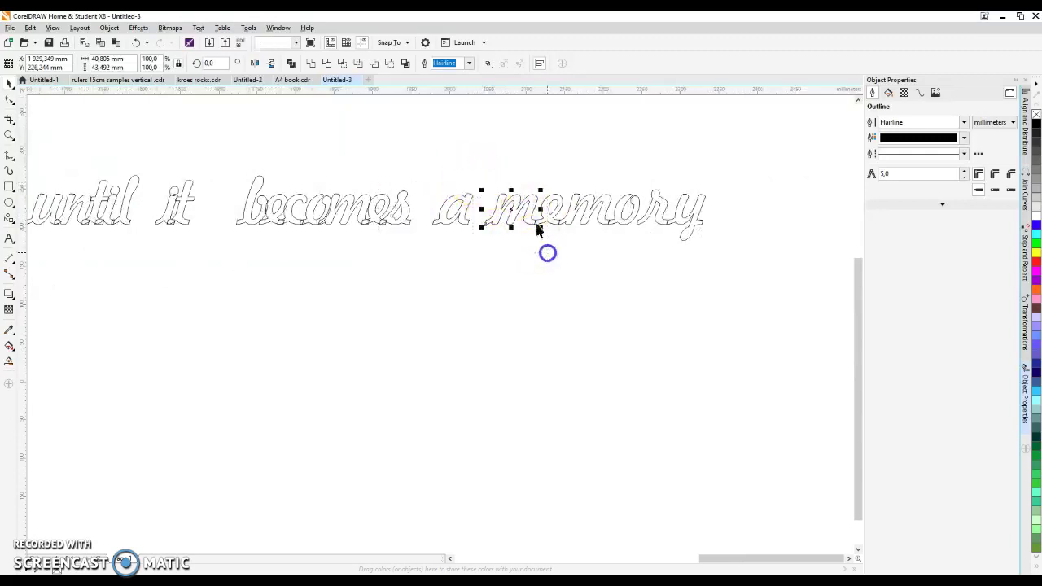
pyautogui.scroll(4, 538, 230)
pyautogui.scroll(1, 442, 220)
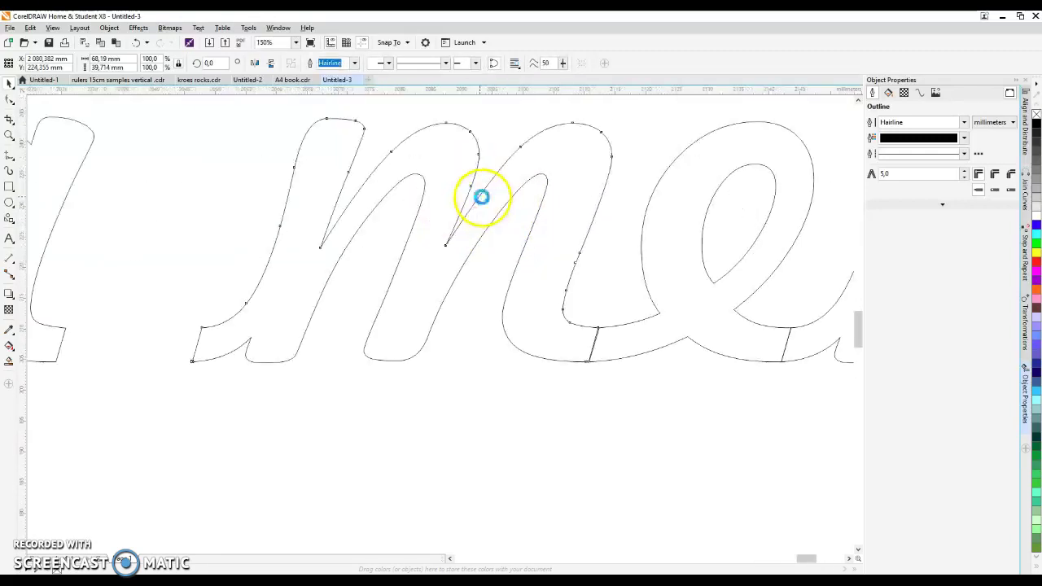
pyautogui.moveTo(405, 243); pyautogui.dragTo(458, 246)
pyautogui.scroll(-1, 372, 193)
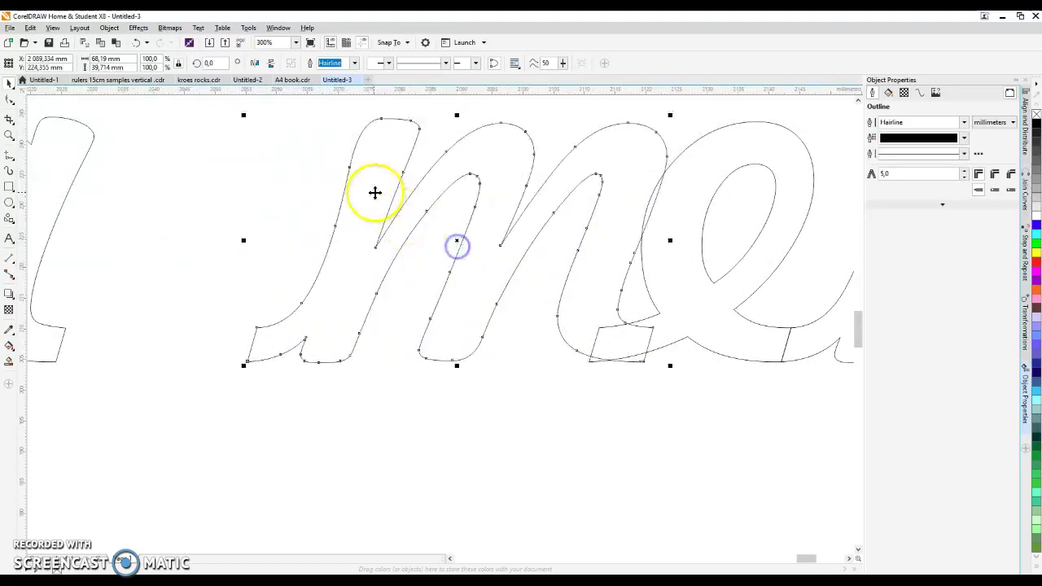
# - In "memory", move "me" to overlap the second "m", then move "mem" to overlap the "o"
pyautogui.moveTo(280, 136); pyautogui.dragTo(607, 352)
pyautogui.moveTo(451, 217); pyautogui.dragTo(486, 219)
pyautogui.scroll(-1, 427, 218)
pyautogui.moveTo(358, 164); pyautogui.dragTo(623, 307)
pyautogui.moveTo(499, 222); pyautogui.dragTo(519, 221)
pyautogui.scroll(3, 619, 215)
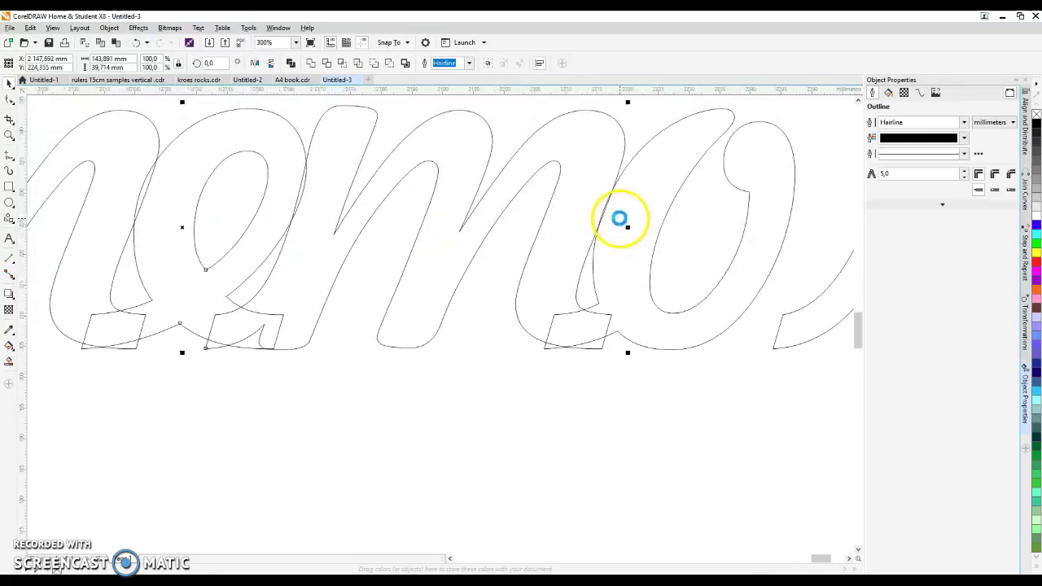
pyautogui.scroll(-4, 487, 205)
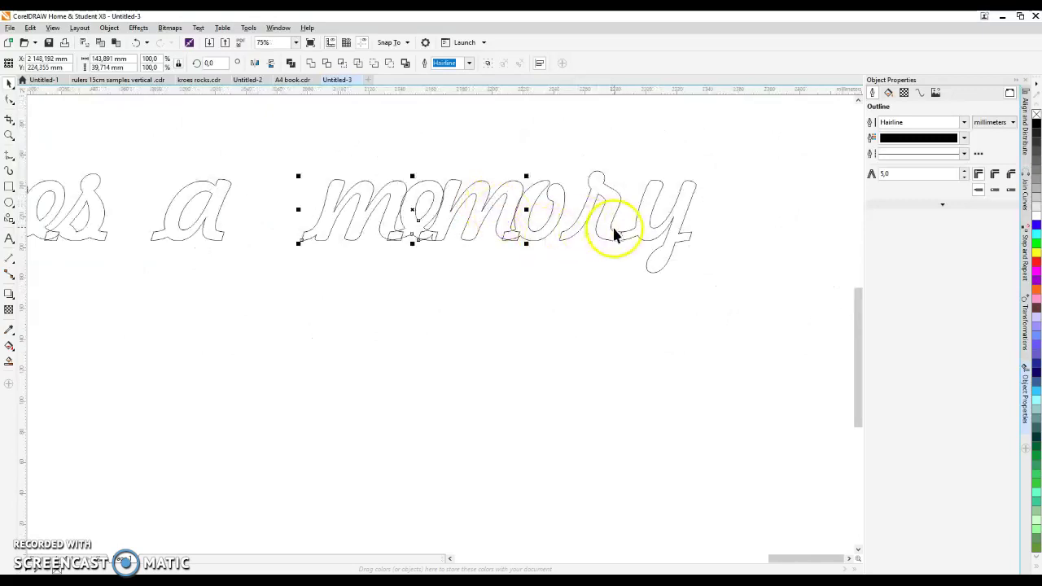
# - In "memory", move "memo" to overlap the "r", then move the "y" back to overlap the "r"
pyautogui.moveTo(281, 160); pyautogui.dragTo(570, 298)
pyautogui.moveTo(442, 205); pyautogui.dragTo(458, 213)
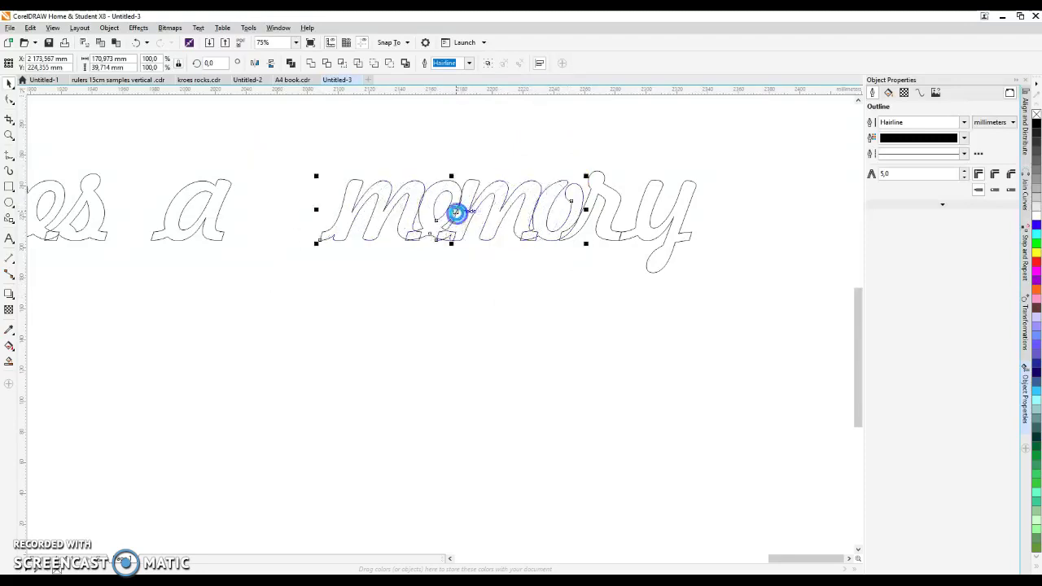
pyautogui.scroll(2, 589, 204)
pyautogui.moveTo(626, 140); pyautogui.dragTo(830, 384)
pyautogui.moveTo(729, 250); pyautogui.dragTo(705, 249)
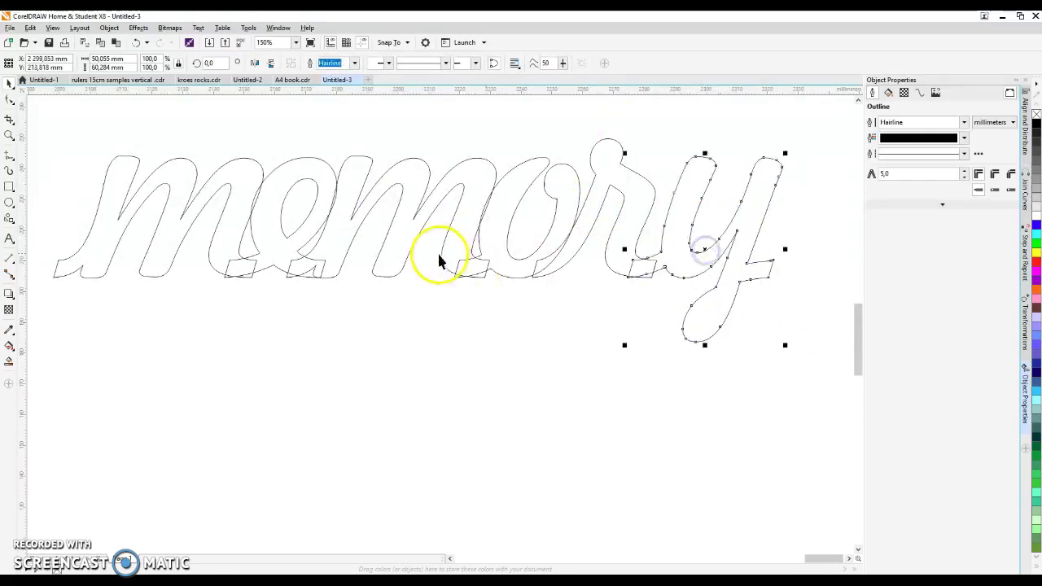
# - Weld the overlapping letters of "You" at the start of the quote into one connected shape
pyautogui.scroll(-6, 549, 290)
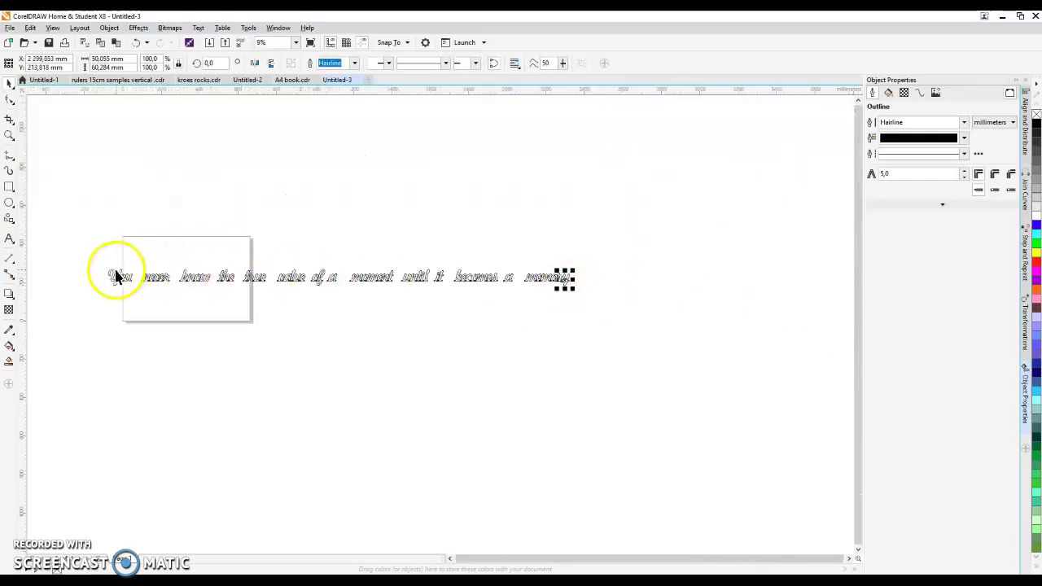
pyautogui.scroll(4, 114, 275)
pyautogui.moveTo(57, 229); pyautogui.dragTo(331, 459)
pyautogui.click(313, 63)
pyautogui.click(331, 205)
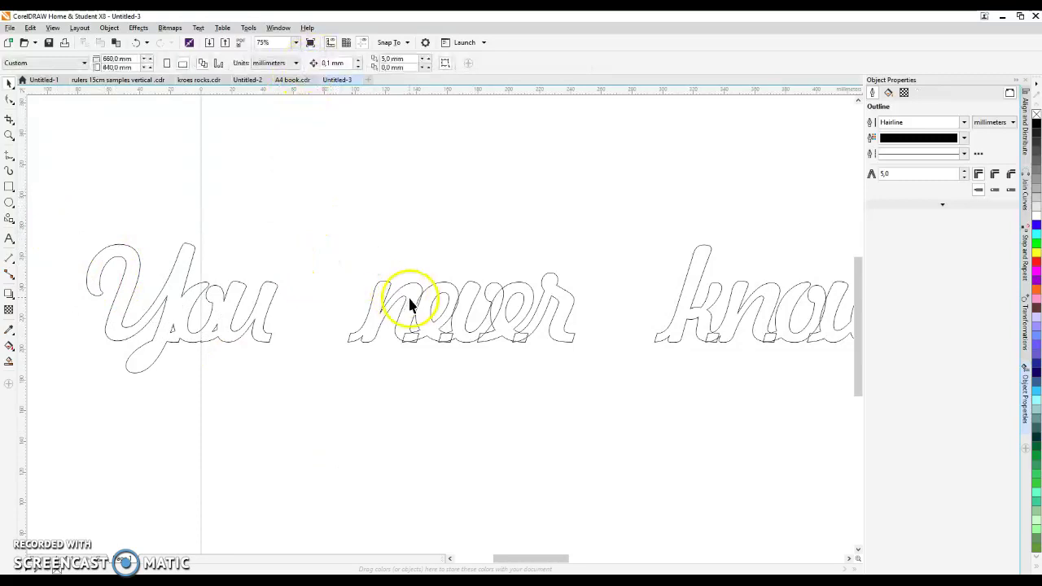
# - Nudge the inner loops of both "e" letters in "never" slightly left within their letter outlines
pyautogui.scroll(2, 460, 318)
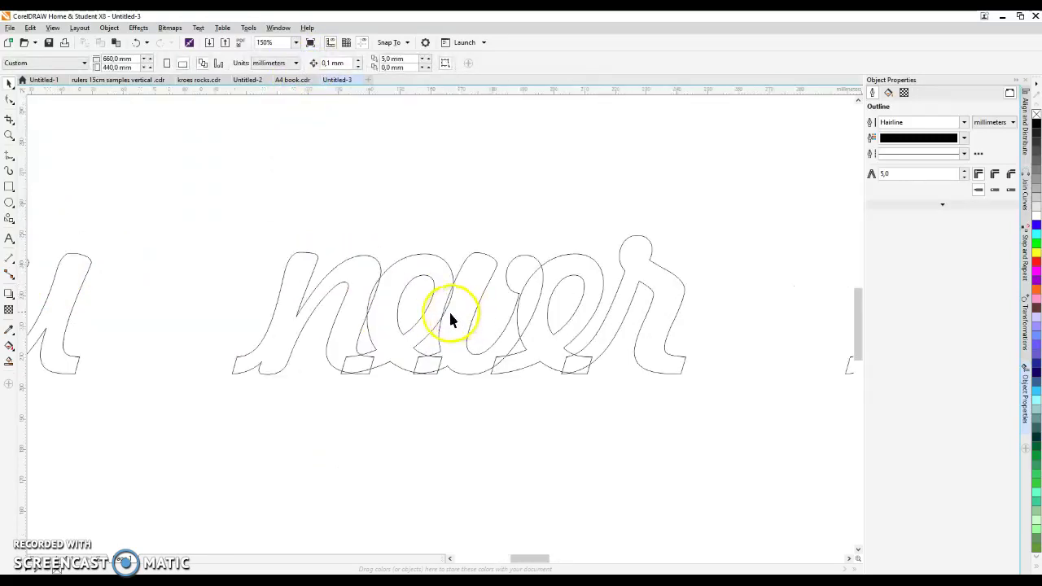
pyautogui.click(395, 314)
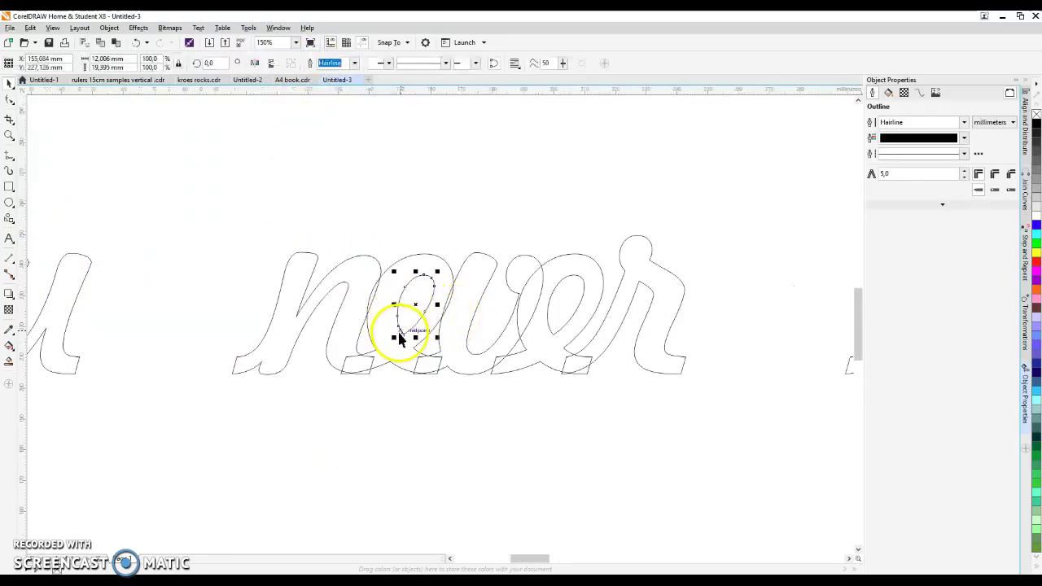
pyautogui.click(401, 330)
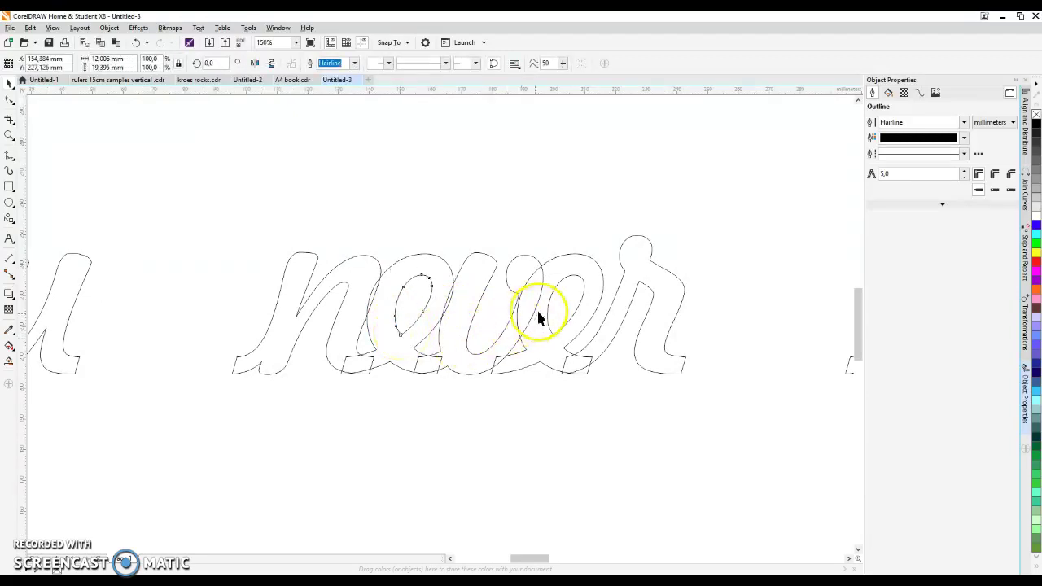
pyautogui.click(551, 305)
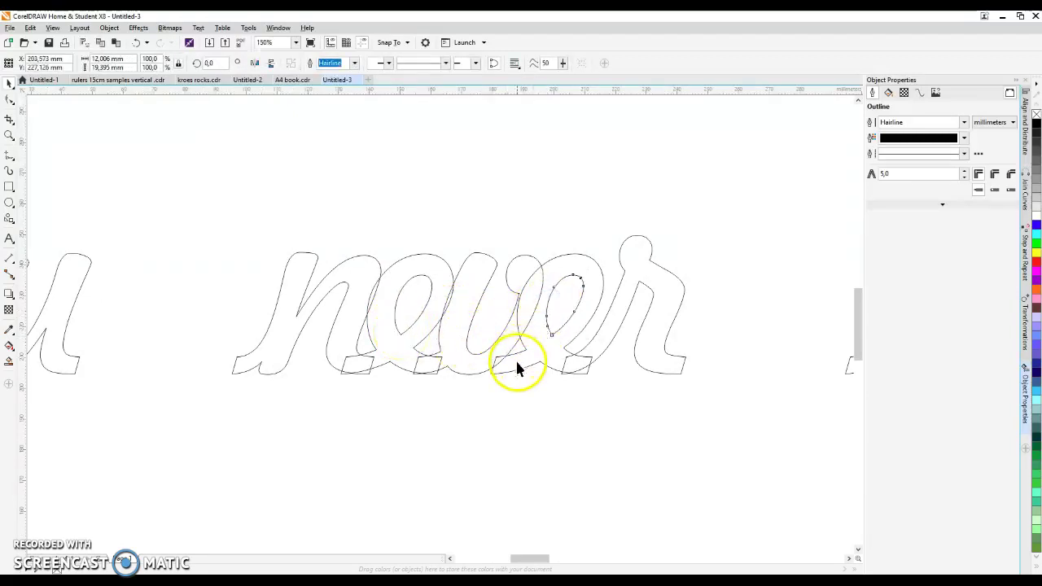
# - Weld all the overlapping letters of "never" into one connected shape
pyautogui.moveTo(184, 211); pyautogui.dragTo(757, 440)
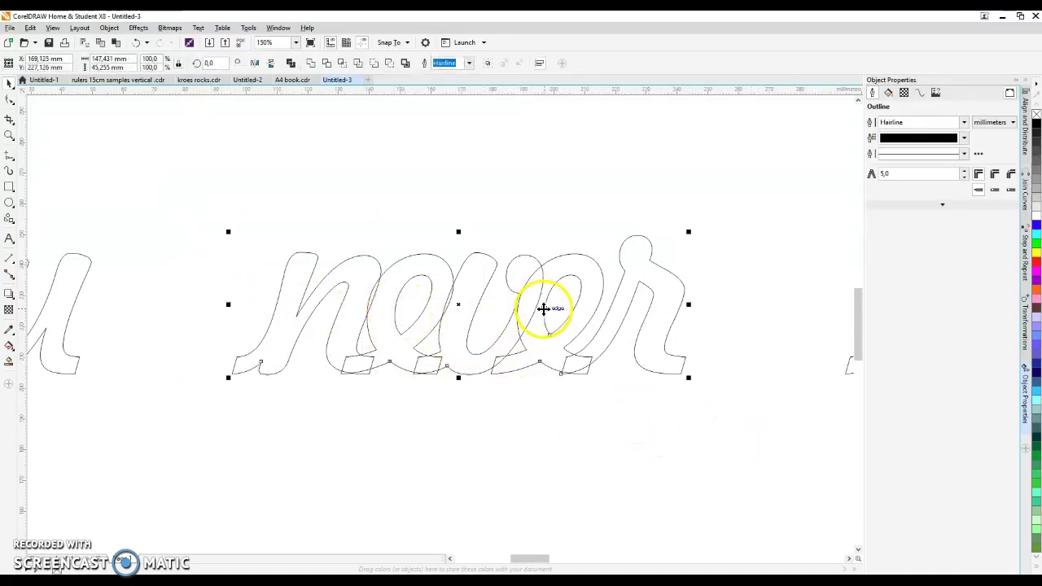
pyautogui.click(261, 165)
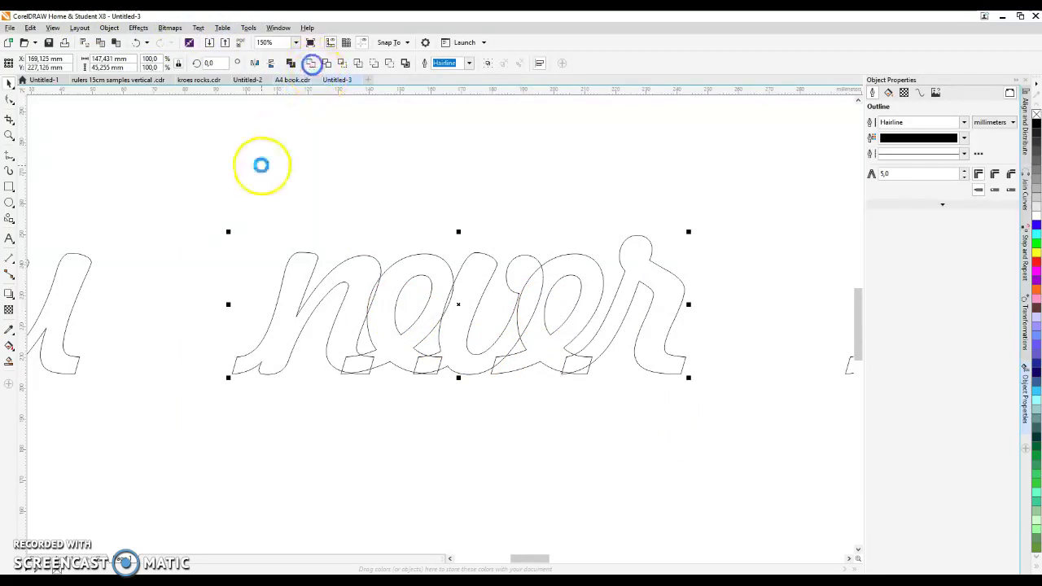
pyautogui.scroll(-2, 203, 180)
pyautogui.click(197, 208)
# - Weld all the overlapping letters of "know" into one connected shape
pyautogui.scroll(-2, 198, 207)
pyautogui.scroll(2, 431, 233)
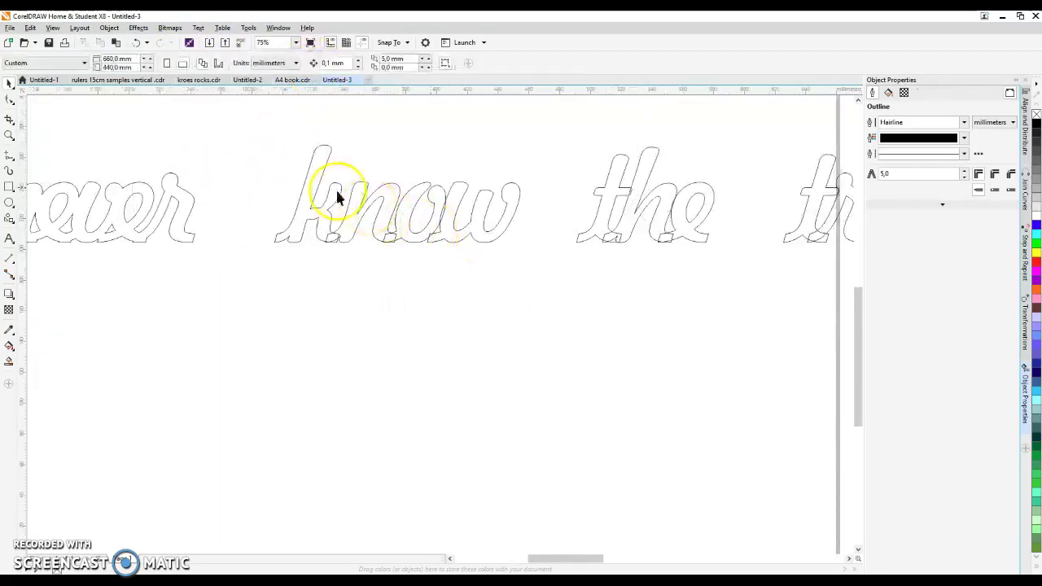
pyautogui.moveTo(268, 134); pyautogui.dragTo(526, 302)
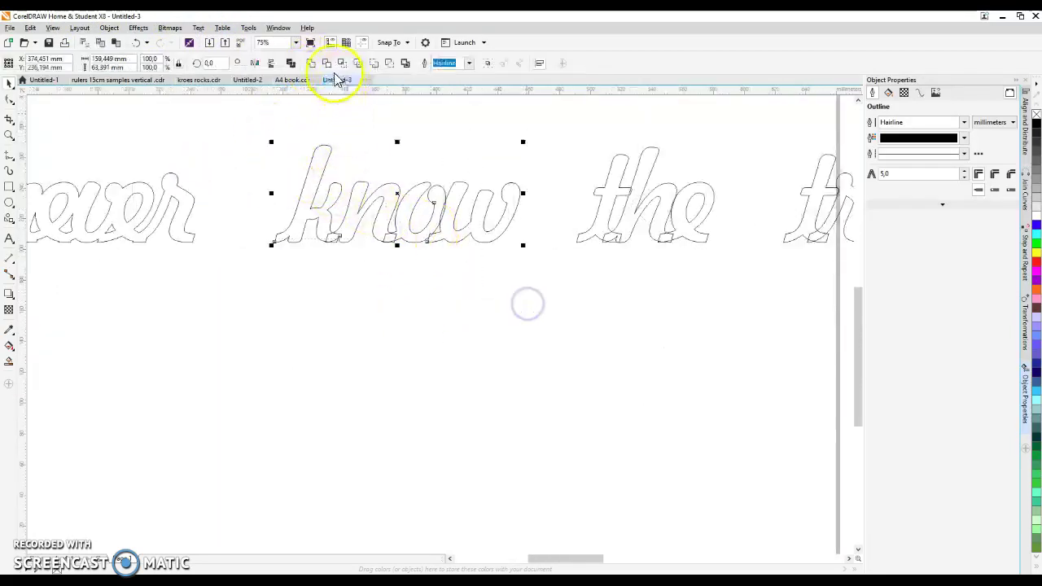
# - Weld all the overlapping letters of "the" into one connected shape
pyautogui.moveTo(552, 128); pyautogui.dragTo(714, 275)
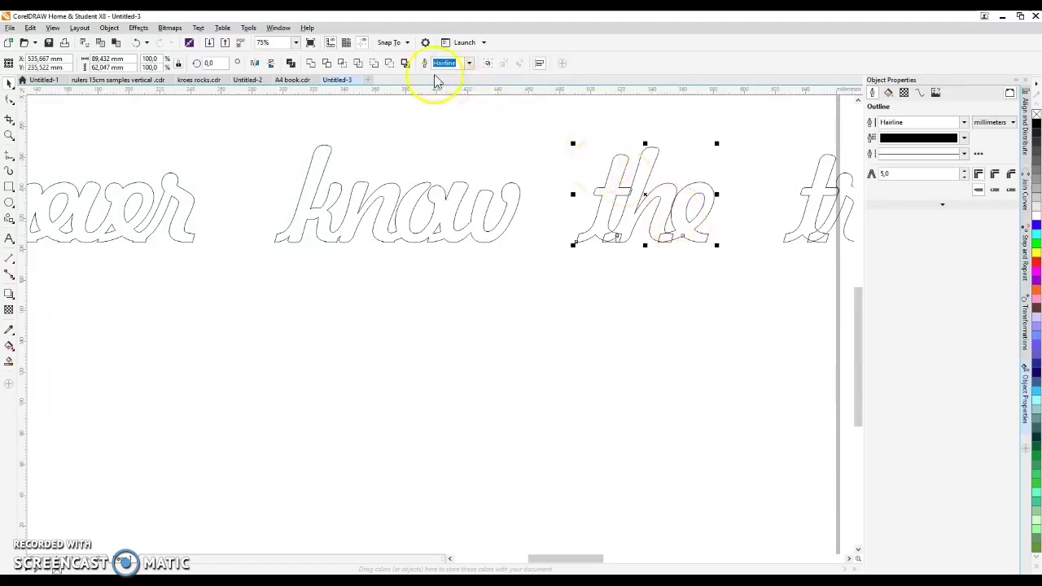
pyautogui.click(310, 63)
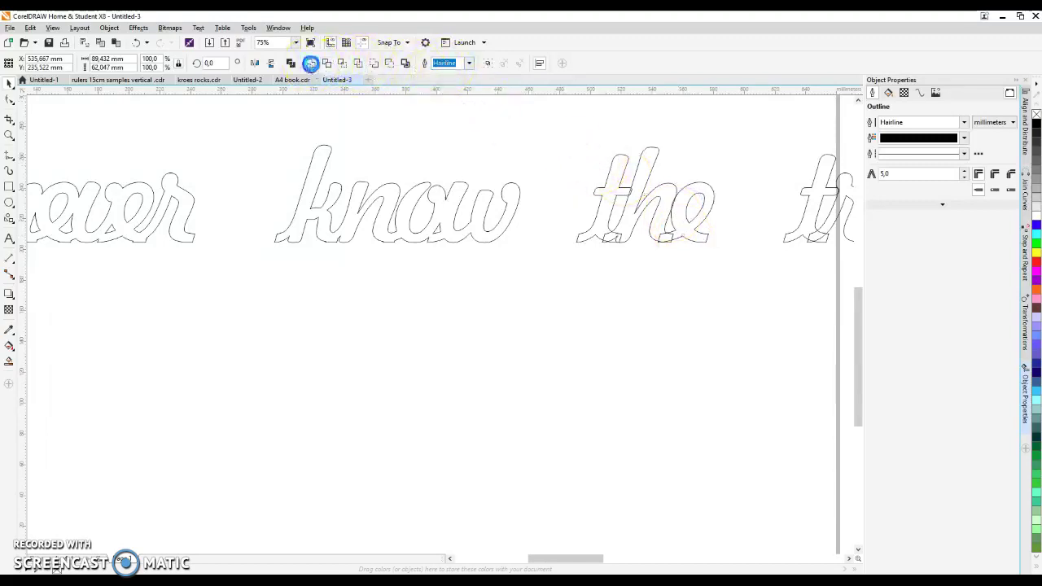
pyautogui.click(521, 131)
# - Nudge the inner loop of the "e" in "the" about 1 mm left within the letter outline
pyautogui.click(686, 212)
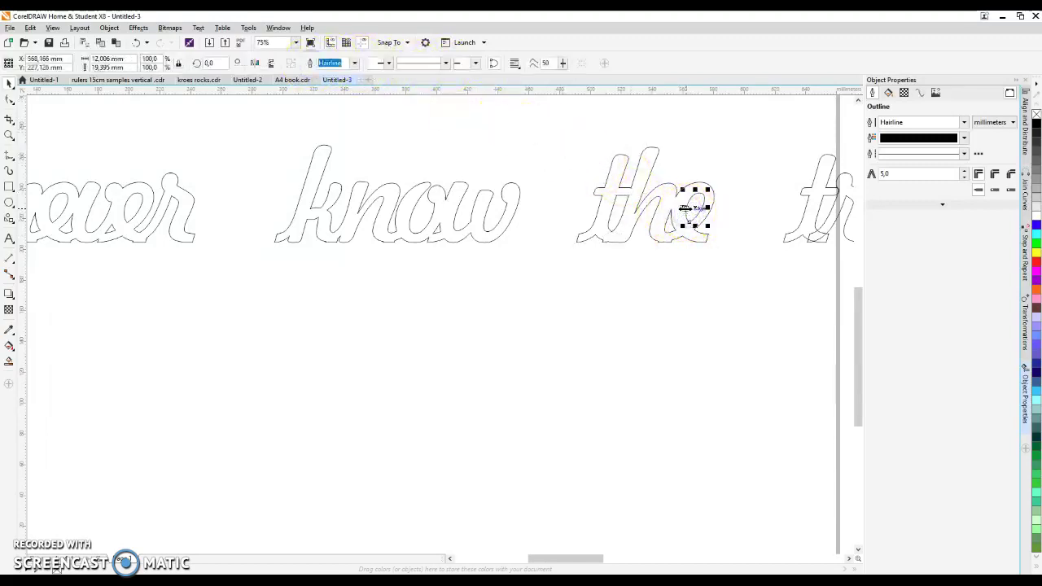
pyautogui.scroll(2, 687, 209)
pyautogui.scroll(-5, 439, 144)
# - Nudge the inner loop of the "e" in "true" slightly towards the "u" within the letter outline
pyautogui.scroll(2, 439, 219)
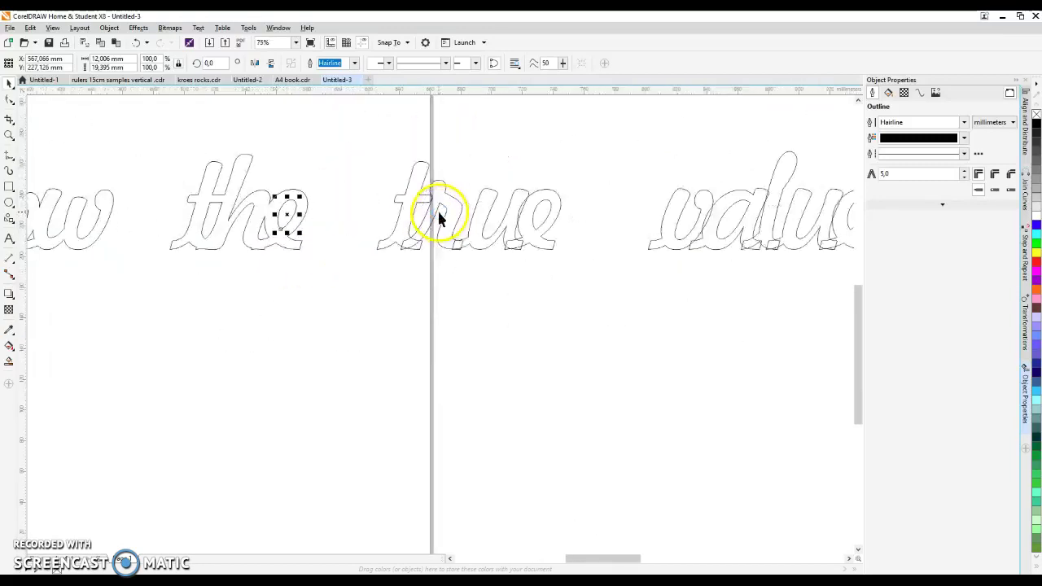
pyautogui.scroll(1, 521, 232)
pyautogui.click(567, 228)
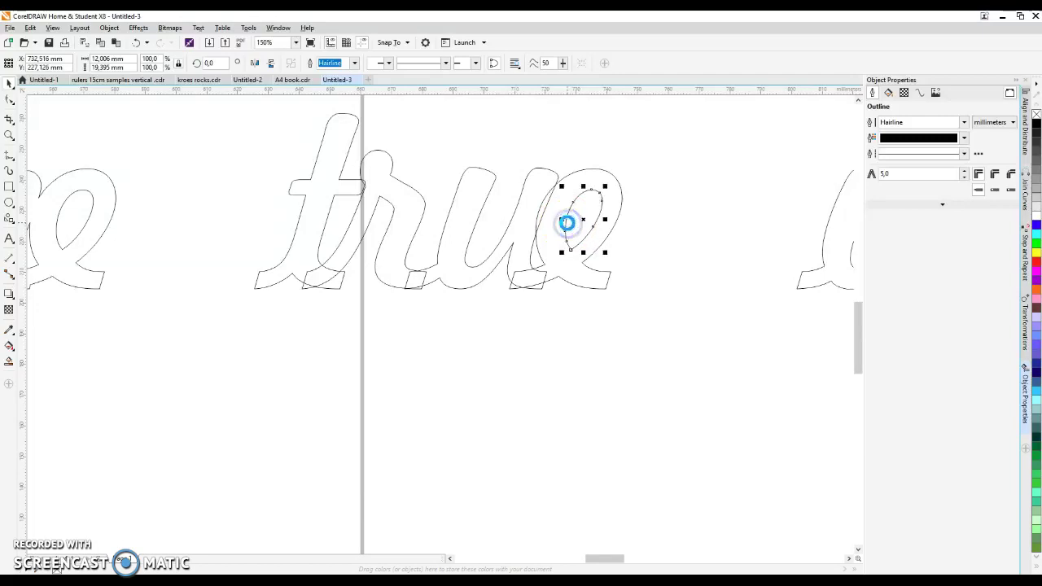
pyautogui.press('Left')
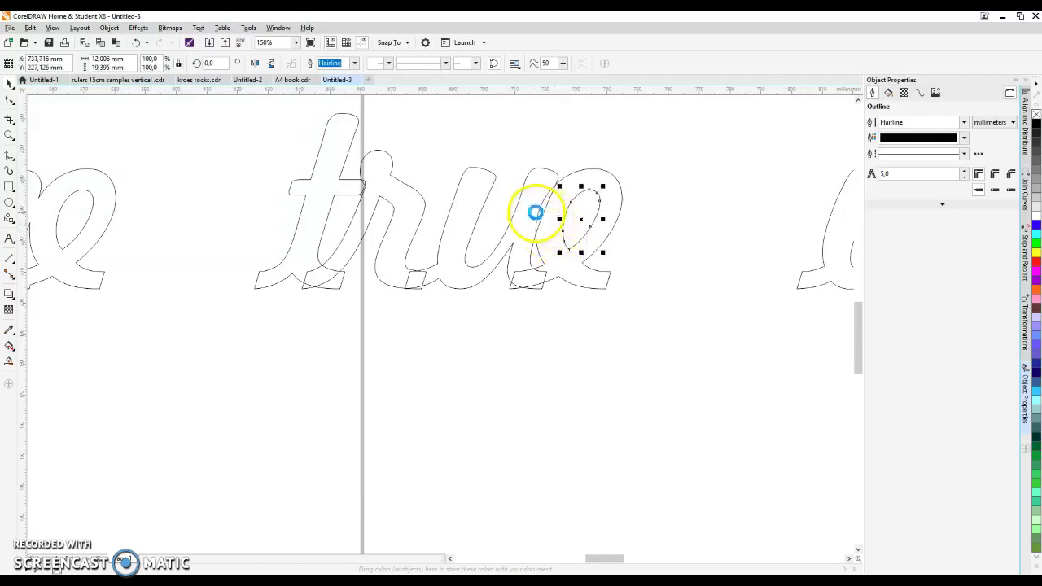
# - Weld the overlapping letters of "true" into one connected shape, leaving the inner loop of the "e" out
pyautogui.scroll(-1, 534, 213)
pyautogui.moveTo(365, 139); pyautogui.dragTo(613, 307)
pyautogui.click(544, 227)
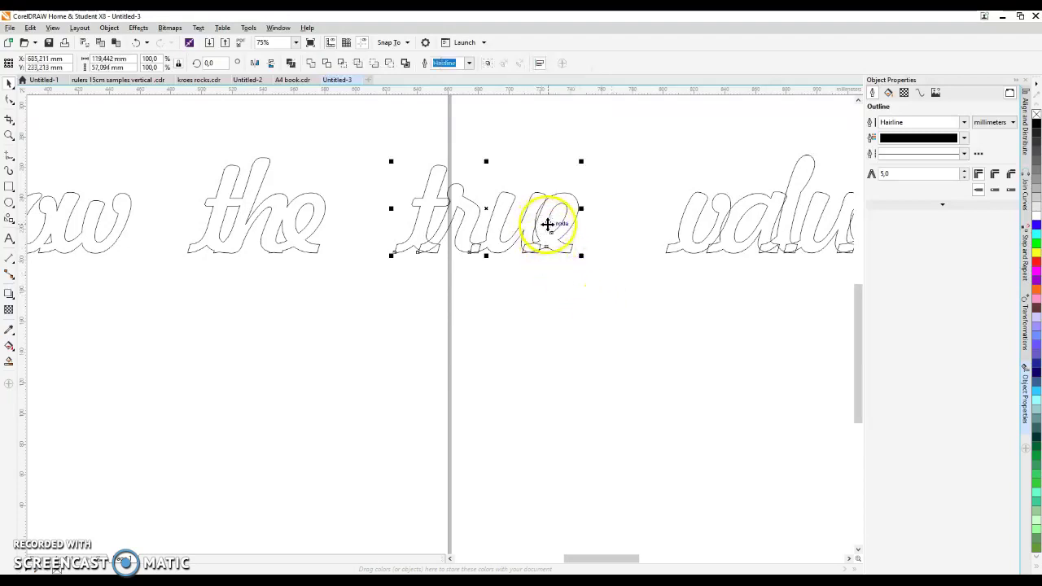
pyautogui.click(361, 156)
pyautogui.scroll(-1, 331, 178)
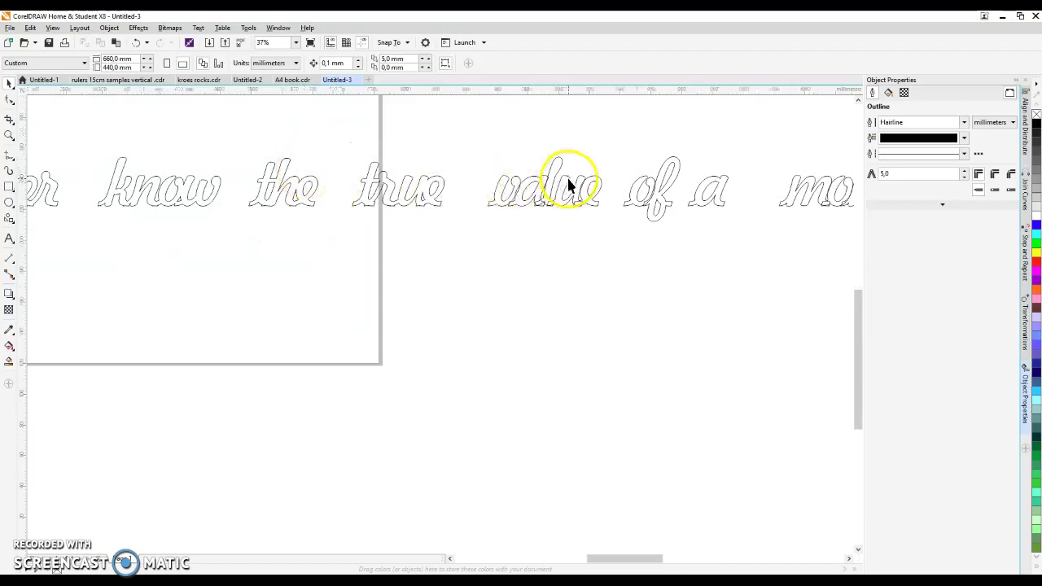
# - Weld the overlapping letters of "value" into one connected shape, leaving the inner loops of the "a" and "e" out
pyautogui.scroll(2, 565, 179)
pyautogui.scroll(-1, 564, 183)
pyautogui.scroll(-1, 553, 187)
pyautogui.scroll(1, 562, 163)
pyautogui.moveTo(344, 180); pyautogui.dragTo(627, 342)
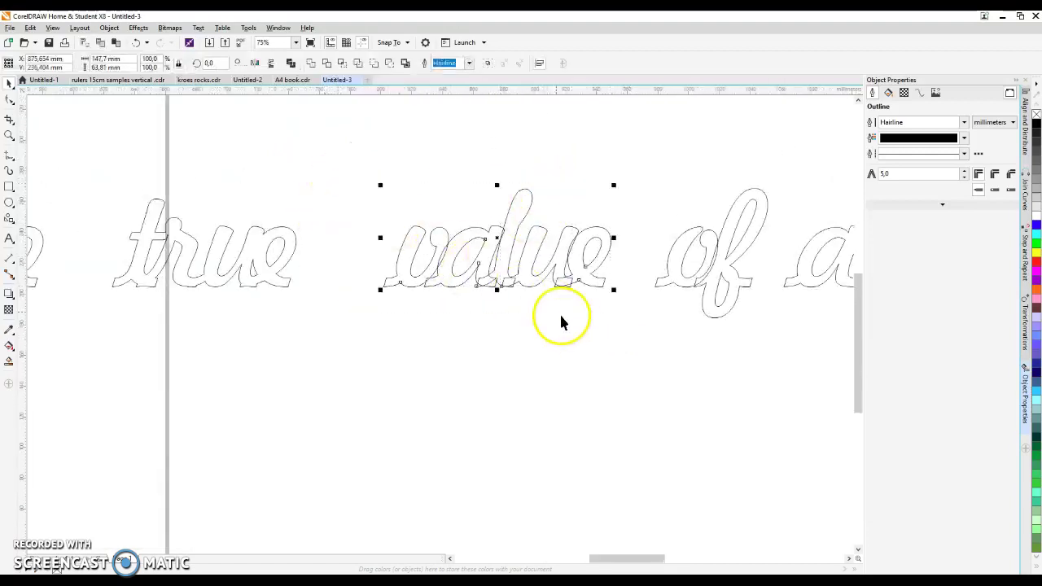
pyautogui.click(453, 273)
pyautogui.click(584, 261)
pyautogui.click(333, 177)
# - Weld the two overlapping letters of "of" into one connected shape, leaving the inner loops of the "f" out
pyautogui.scroll(-2, 332, 181)
pyautogui.scroll(1, 521, 224)
pyautogui.scroll(-1, 510, 243)
pyautogui.scroll(1, 511, 241)
pyautogui.moveTo(421, 144); pyautogui.dragTo(582, 353)
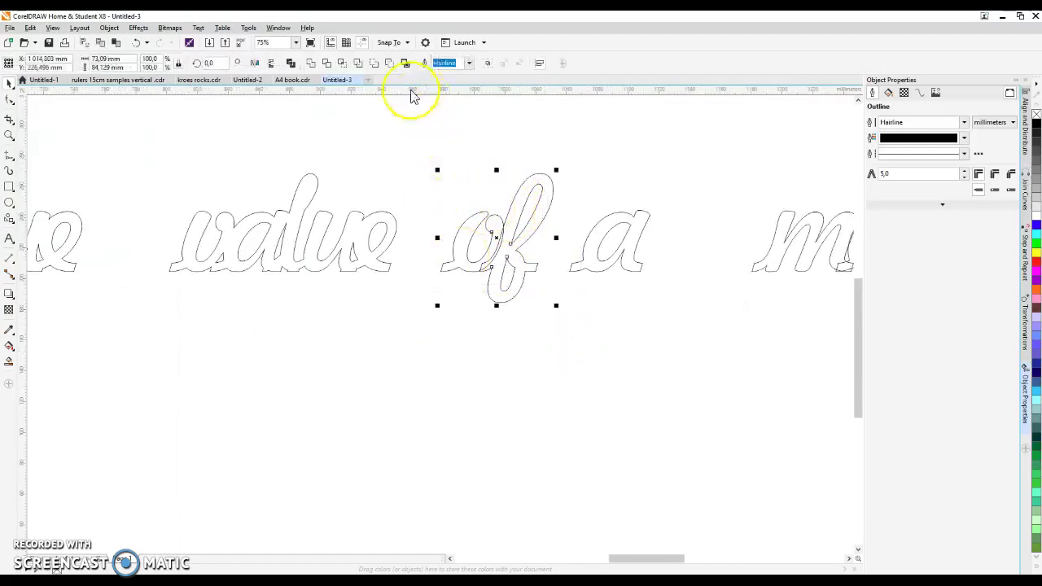
pyautogui.click(524, 213)
pyautogui.click(515, 279)
pyautogui.click(309, 64)
pyautogui.click(409, 151)
# - Weld the overlapping letters of "moment" without the inner loop of the "e", and nudge that loop within the letter outline
pyautogui.scroll(-2, 307, 140)
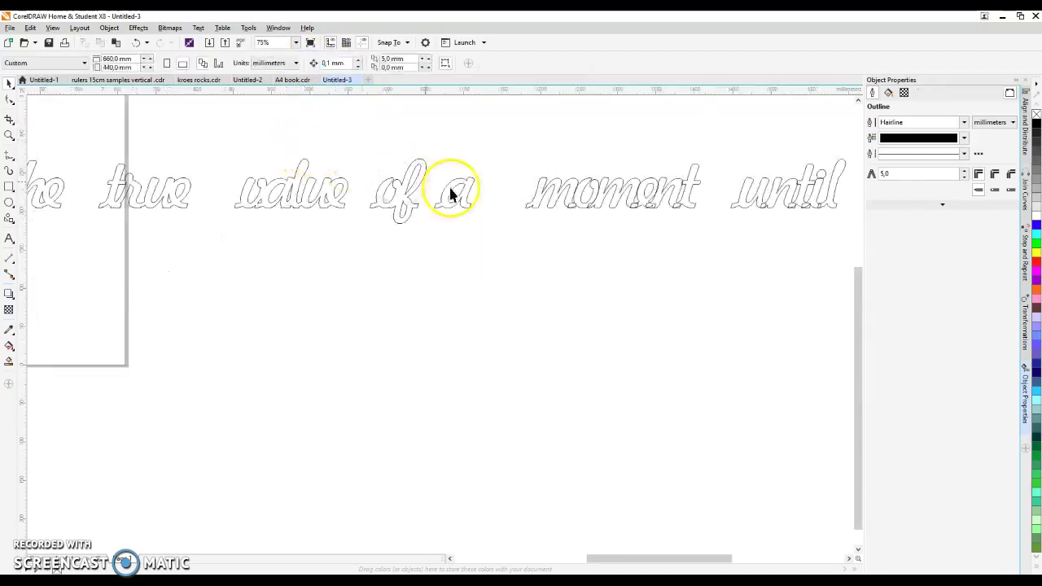
pyautogui.scroll(-1, 521, 200)
pyautogui.scroll(3, 540, 209)
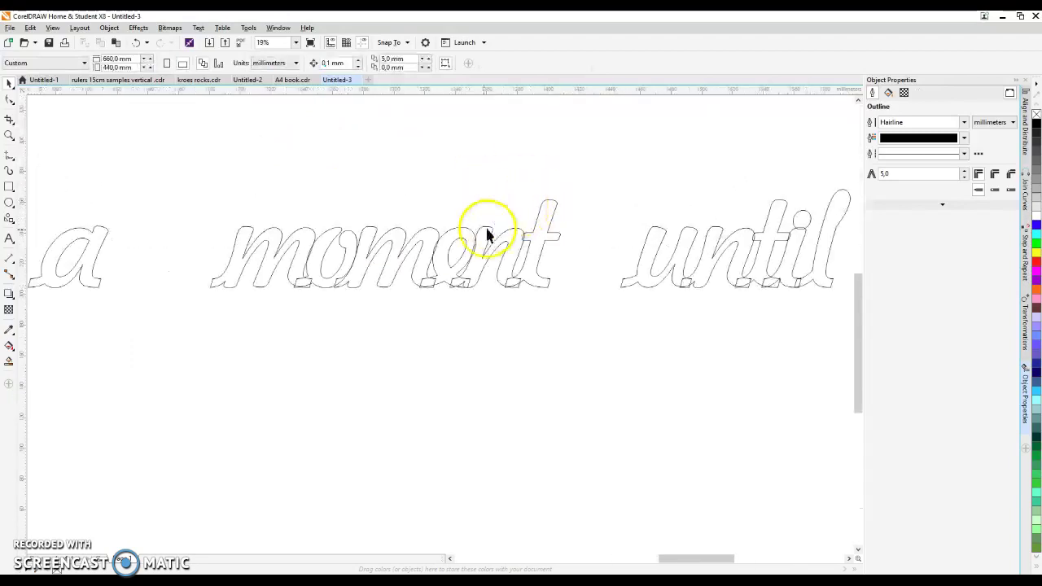
pyautogui.moveTo(190, 197); pyautogui.dragTo(580, 360)
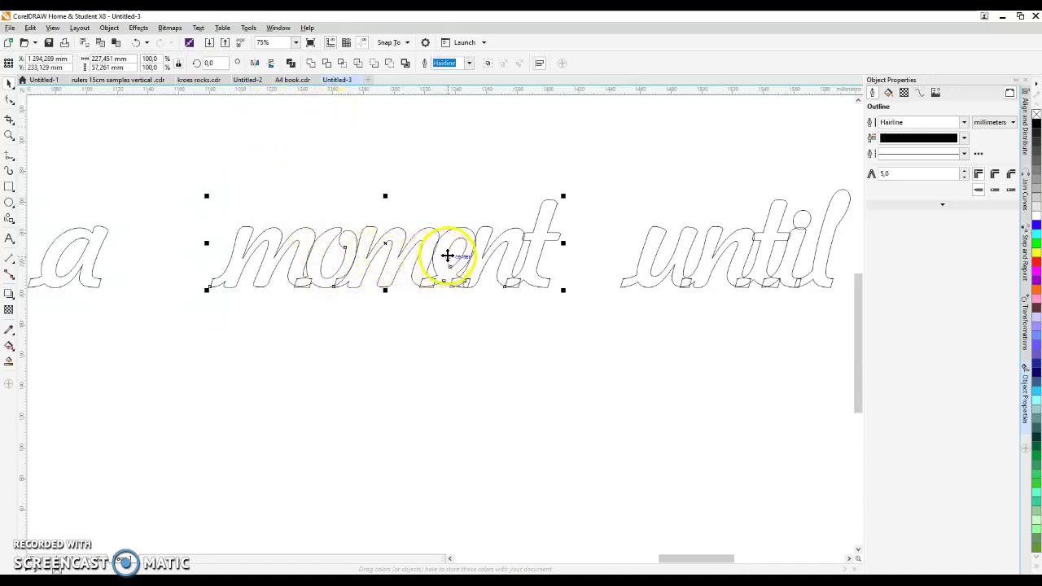
pyautogui.click(312, 65)
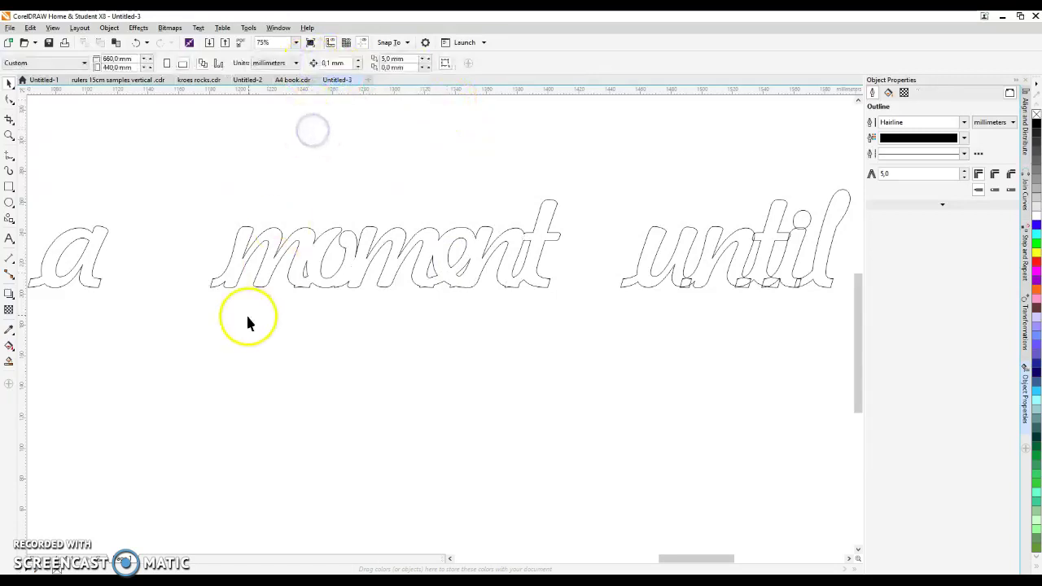
pyautogui.click(452, 252)
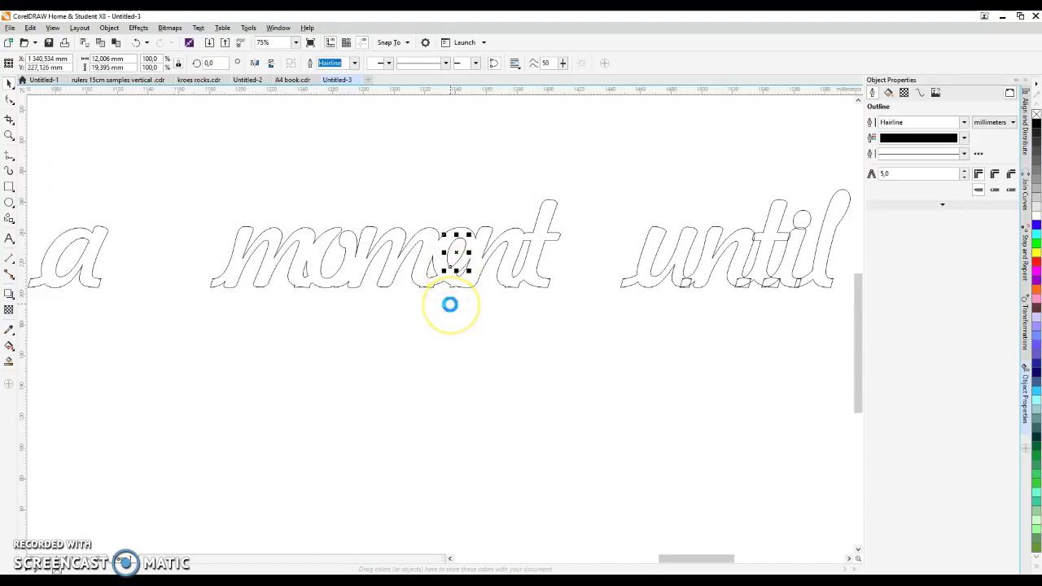
pyautogui.click(412, 177)
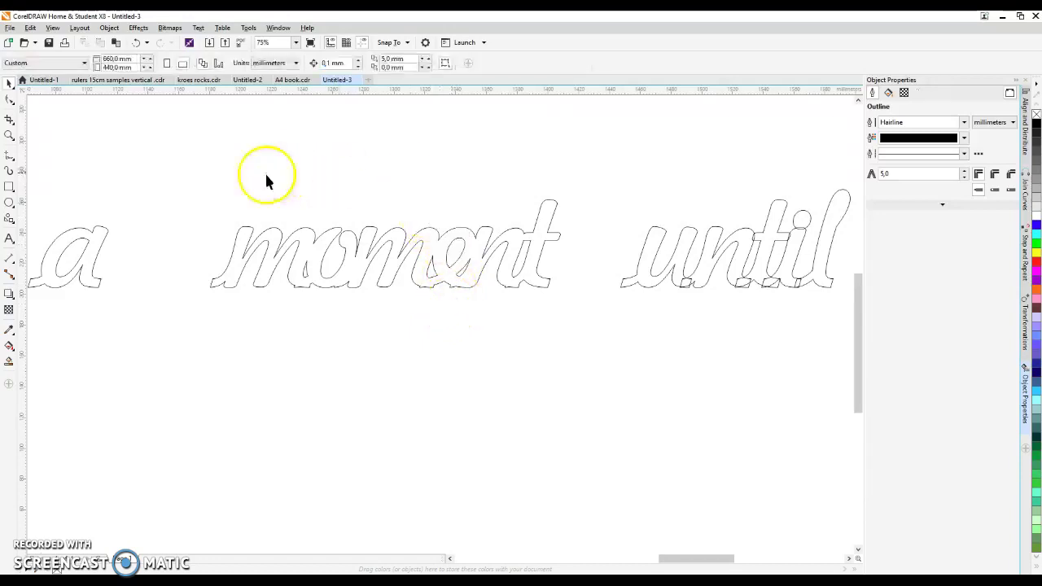
# - Weld the overlapping letters of "until" into one shape, and the letters of "it" into another
pyautogui.scroll(-1, 184, 171)
pyautogui.scroll(1, 499, 202)
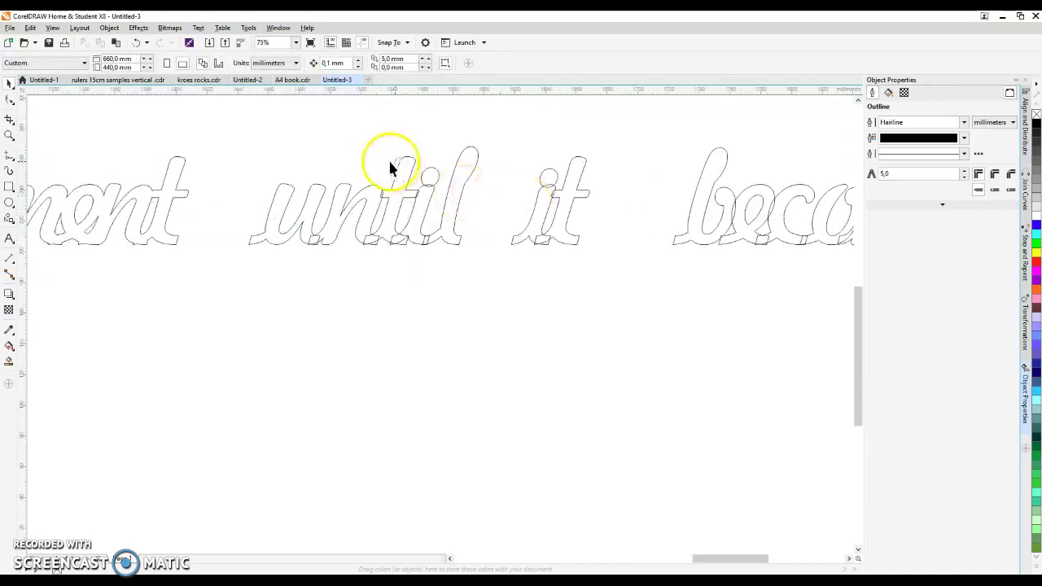
pyautogui.moveTo(224, 143); pyautogui.dragTo(486, 337)
pyautogui.click(311, 64)
pyautogui.click(312, 123)
pyautogui.moveTo(488, 129); pyautogui.dragTo(616, 299)
pyautogui.click(311, 65)
# - Weld the overlapping letters of "becomes" into one connected shape, keeping the inner loops of both "e" letters and the "s" separate
pyautogui.scroll(-1, 277, 179)
pyautogui.scroll(1, 613, 175)
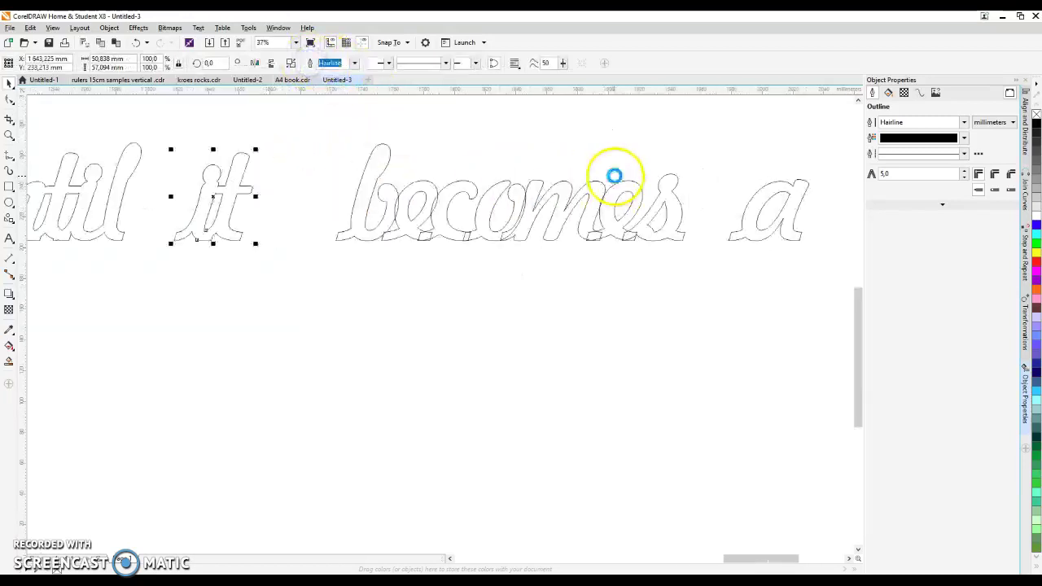
pyautogui.moveTo(303, 118); pyautogui.dragTo(692, 317)
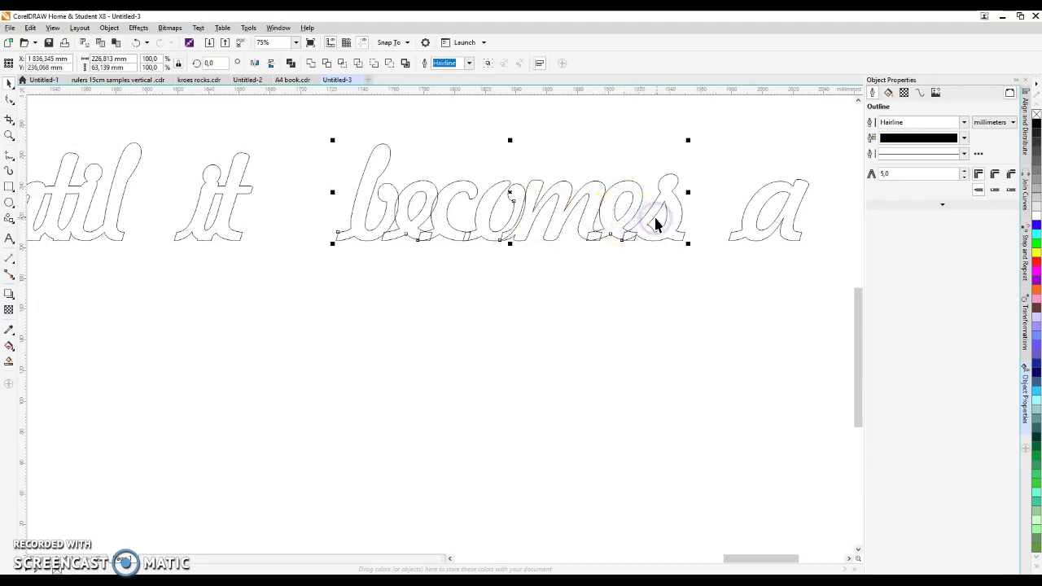
pyautogui.click(309, 64)
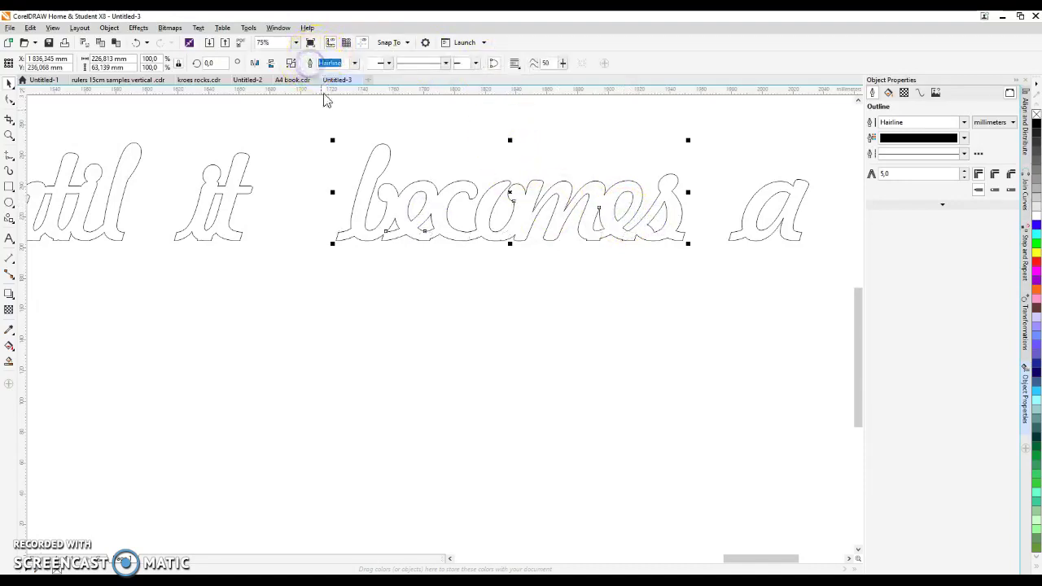
pyautogui.click(293, 141)
# - Nudge the separate inner loops of the "e" letters and the "s" in "becomes" within their outlines
pyautogui.click(419, 211)
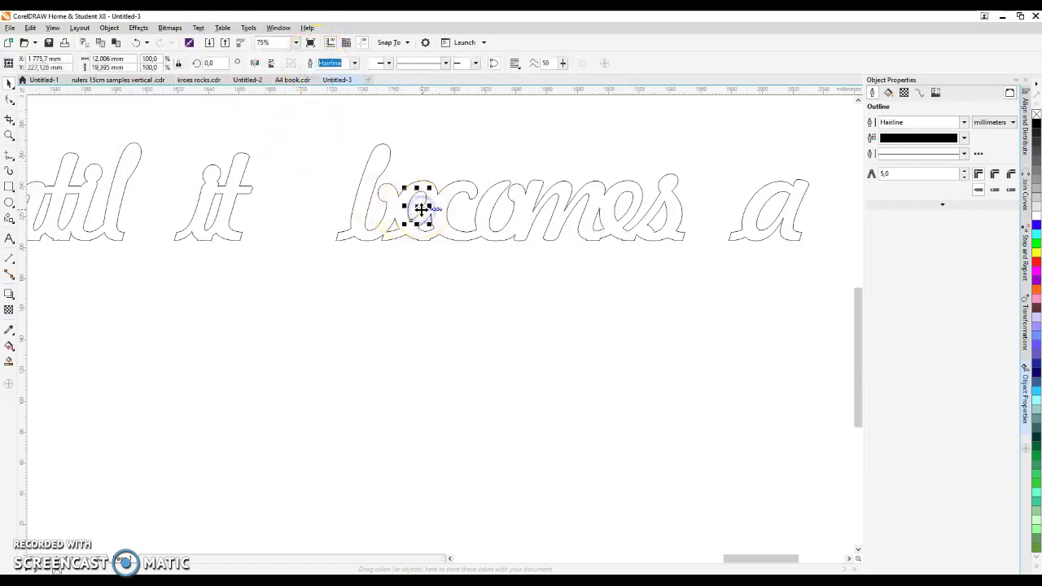
pyautogui.keyDown('shift'); pyautogui.click(615, 217); pyautogui.keyUp('shift')
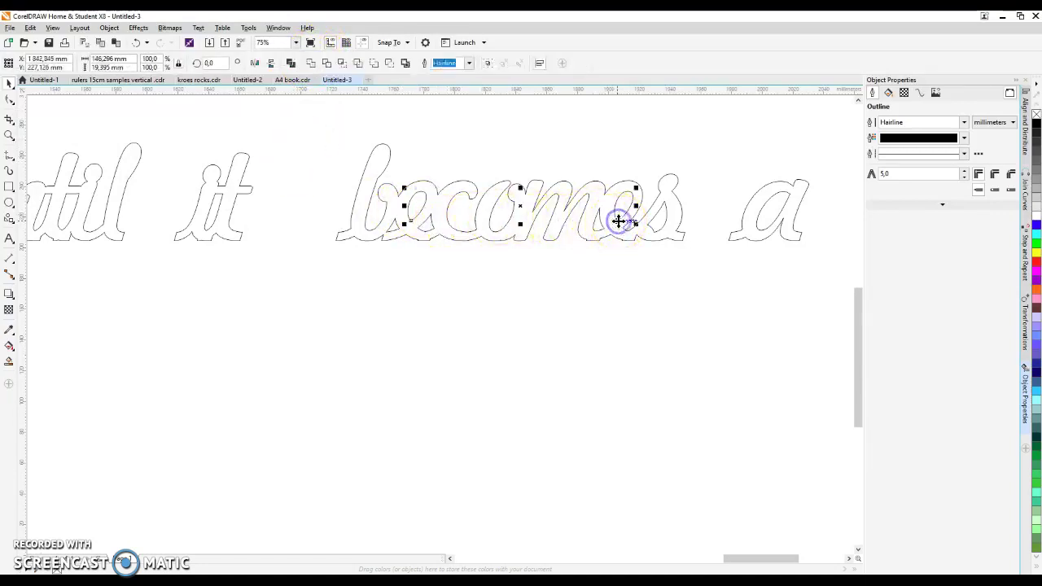
pyautogui.click(592, 144)
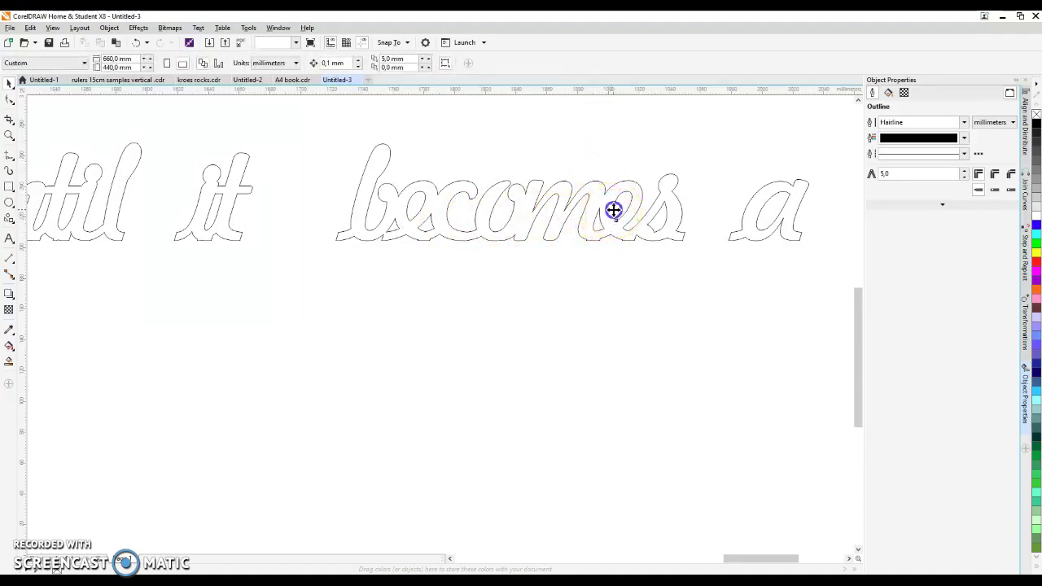
pyautogui.click(613, 210)
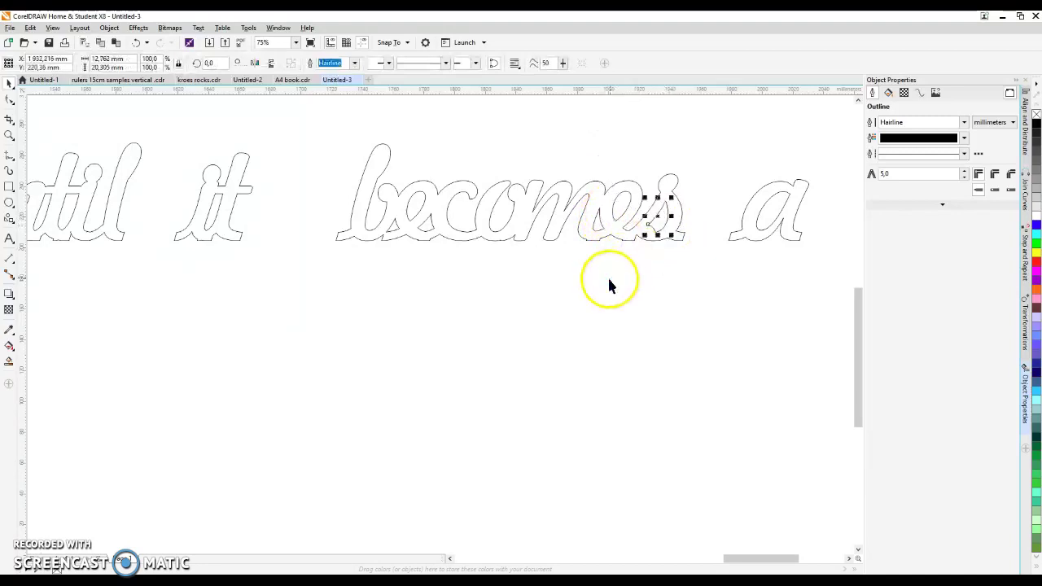
# - Weld the overlapping letters of "memory" into one connected shape, keeping the inner loop of the "e" separate
pyautogui.scroll(-2, 409, 195)
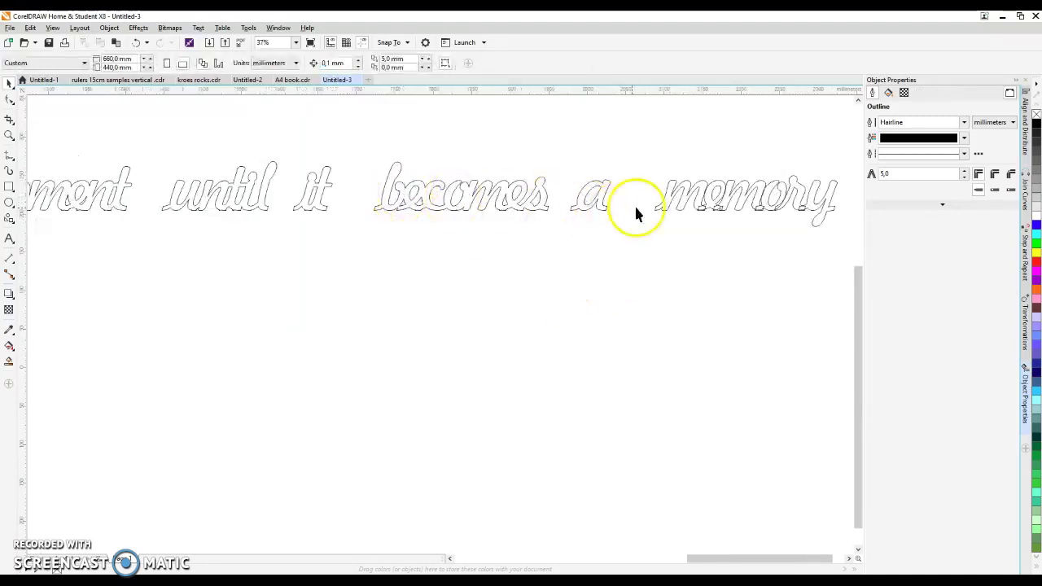
pyautogui.scroll(-1, 601, 207)
pyautogui.scroll(4, 565, 214)
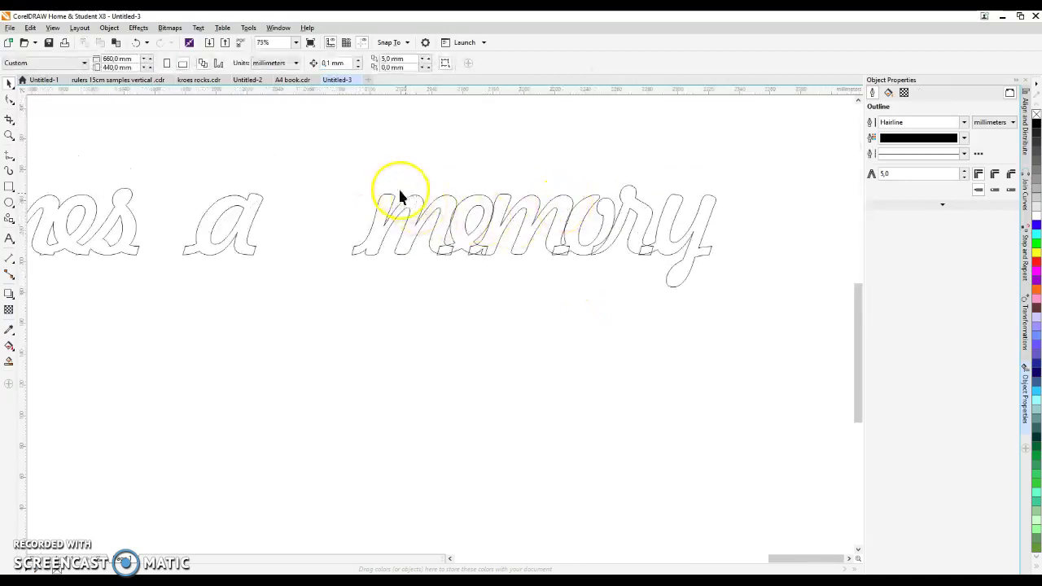
pyautogui.moveTo(326, 172); pyautogui.dragTo(750, 335)
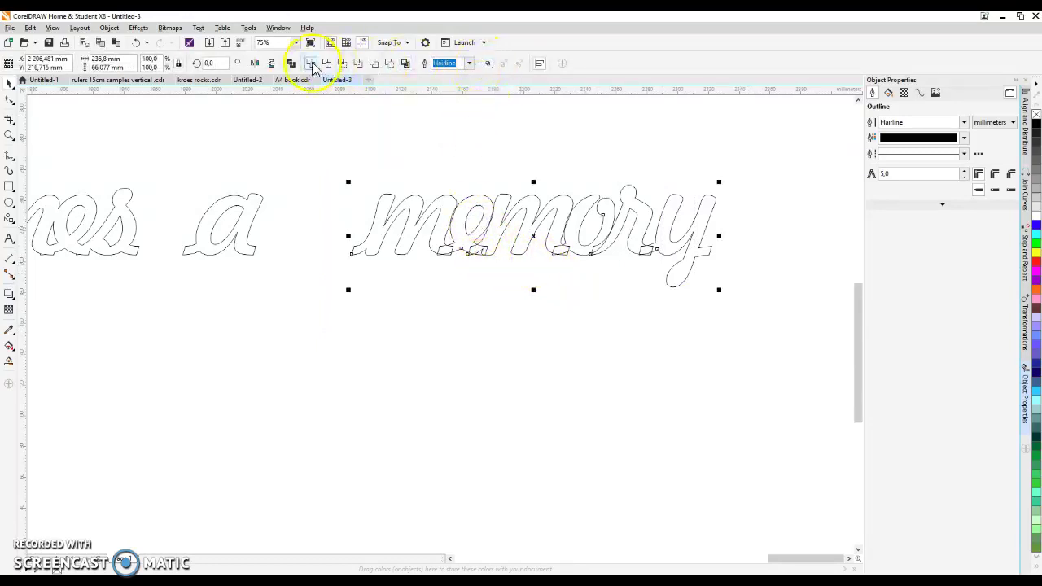
pyautogui.click(345, 109)
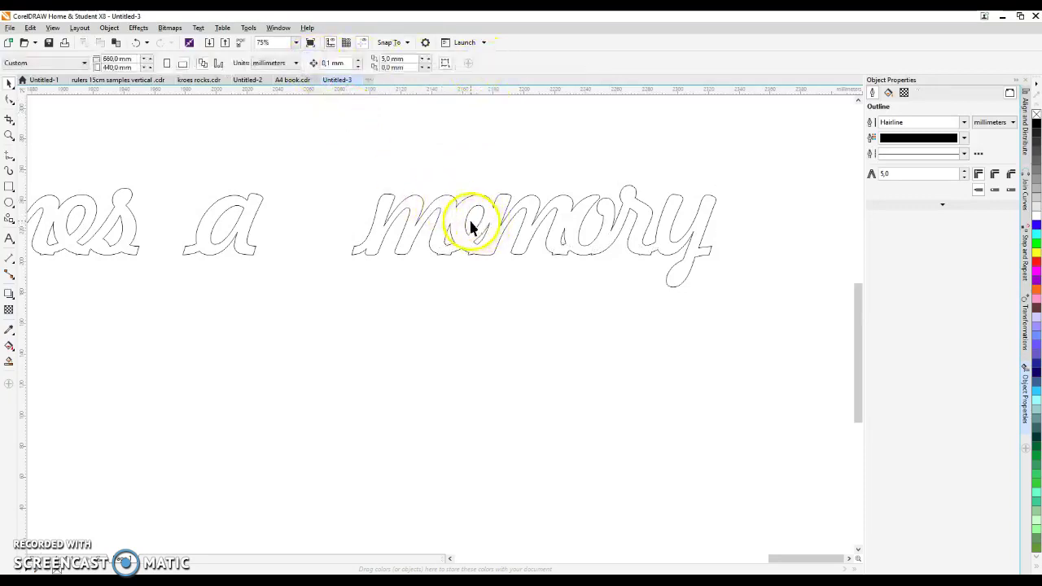
# - Nudge the inner loop of the "e" in "memory" slightly within the letter outline
pyautogui.click(468, 223)
pyautogui.click(461, 238)
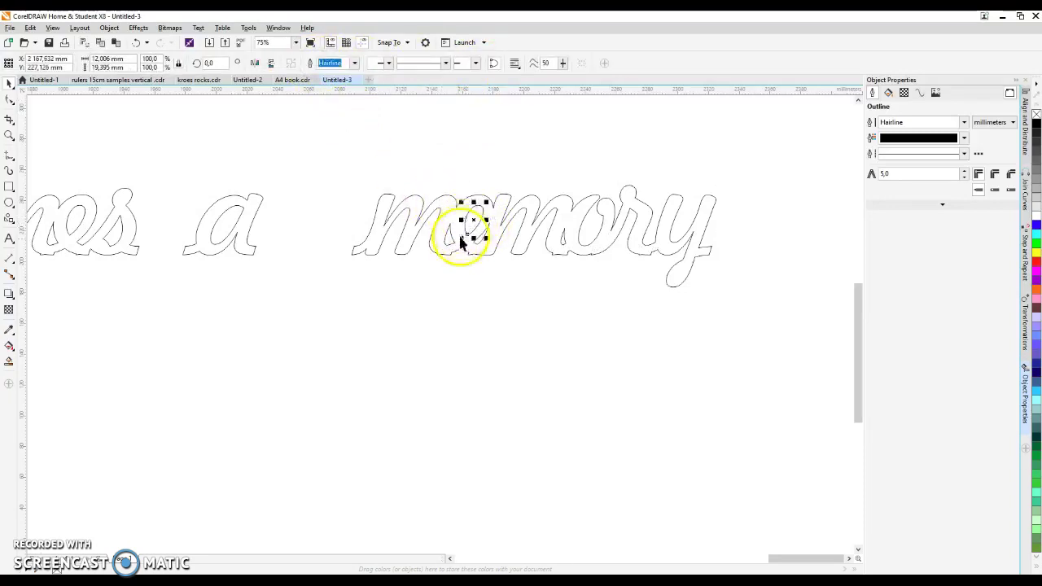
pyautogui.click(547, 281)
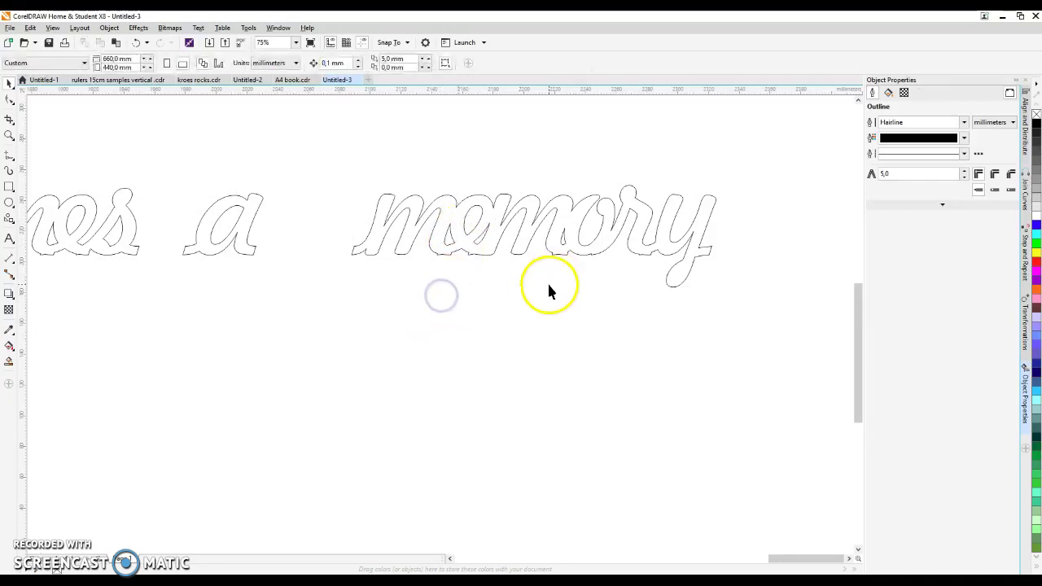
# - Check the words from "You" through "of" one by one to see whether each selects as a single connected shape
pyautogui.scroll(-3, 603, 254)
pyautogui.scroll(-1, 620, 257)
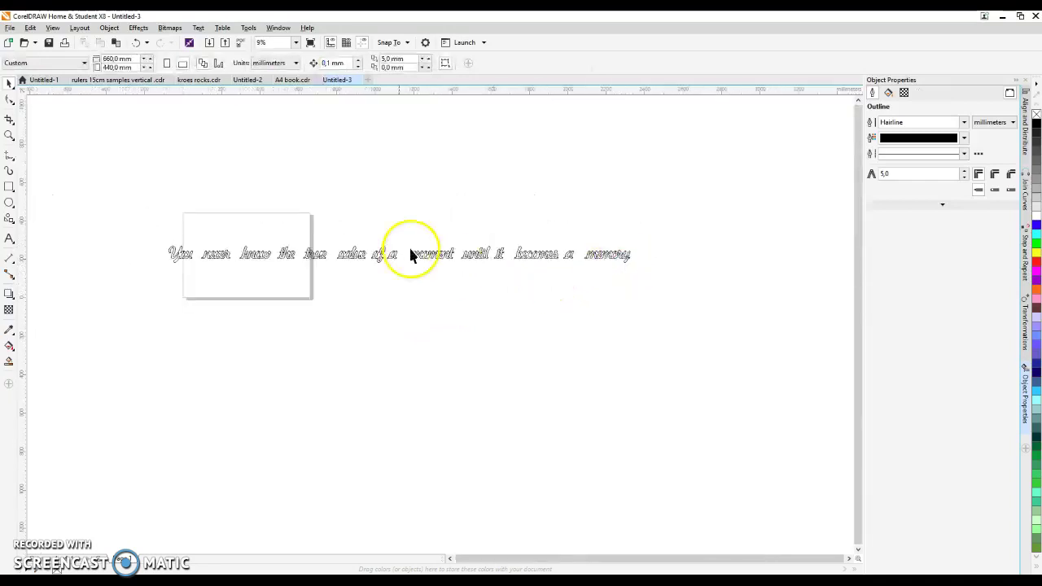
pyautogui.scroll(1, 138, 248)
pyautogui.moveTo(271, 312); pyautogui.dragTo(271, 311)
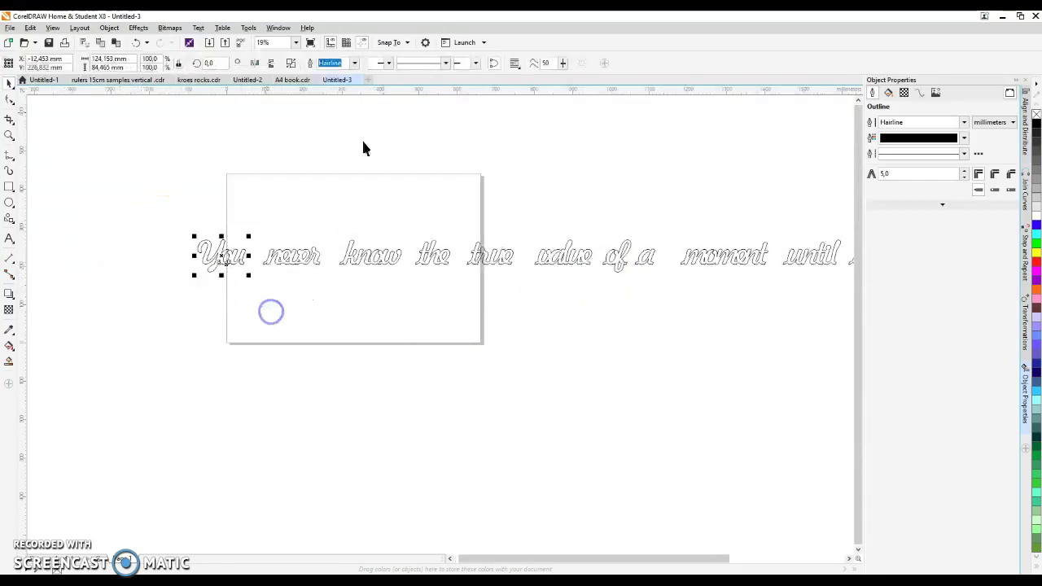
pyautogui.click(295, 114)
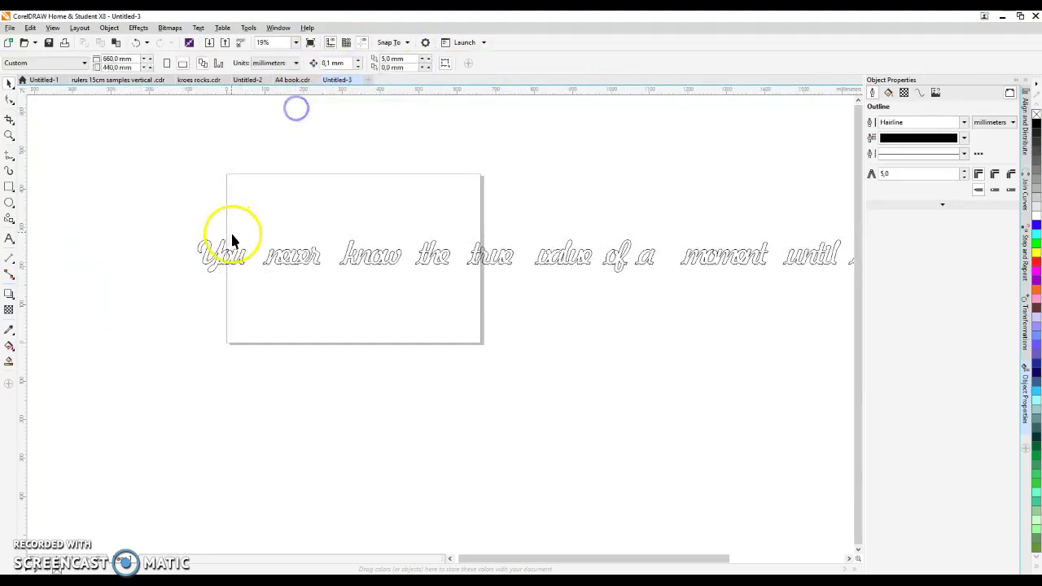
pyautogui.click(275, 265)
pyautogui.click(363, 262)
pyautogui.click(425, 256)
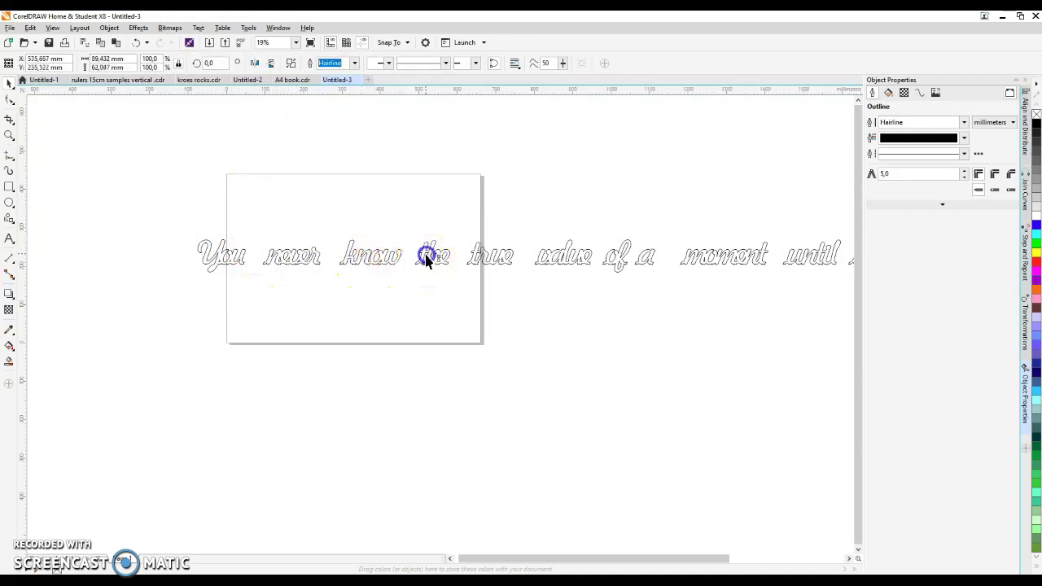
pyautogui.click(495, 257)
pyautogui.click(552, 263)
pyautogui.click(623, 256)
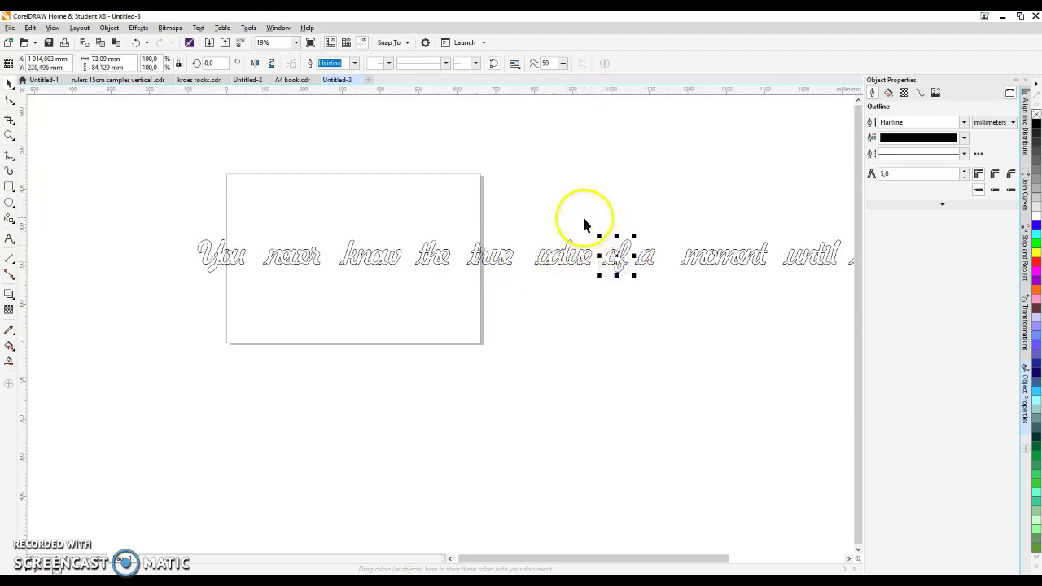
# - Group the welded outline of "of" with its separate inner loops
pyautogui.click(590, 226)
pyautogui.moveTo(589, 227); pyautogui.dragTo(636, 298)
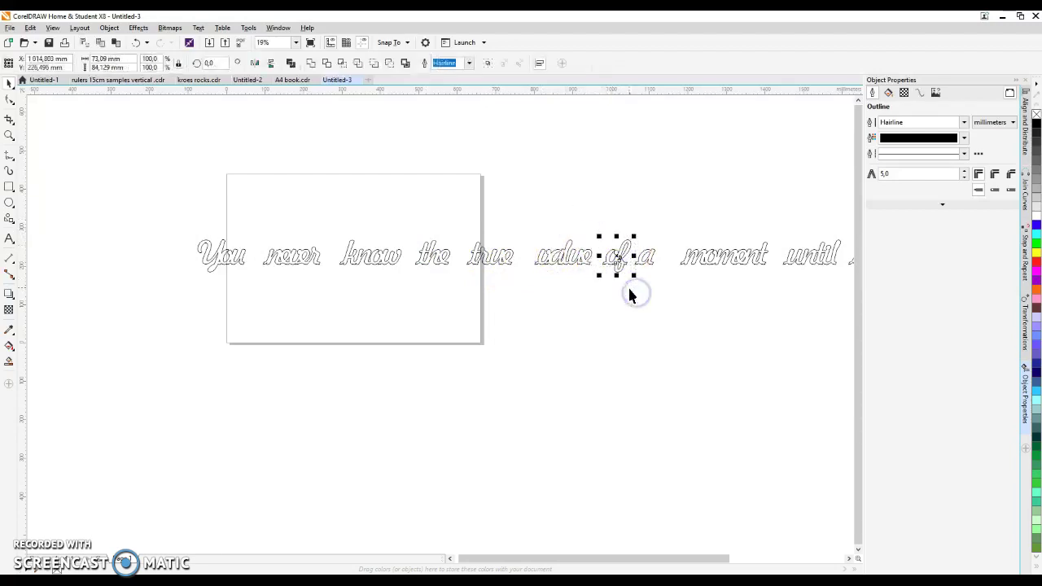
pyautogui.click(485, 63)
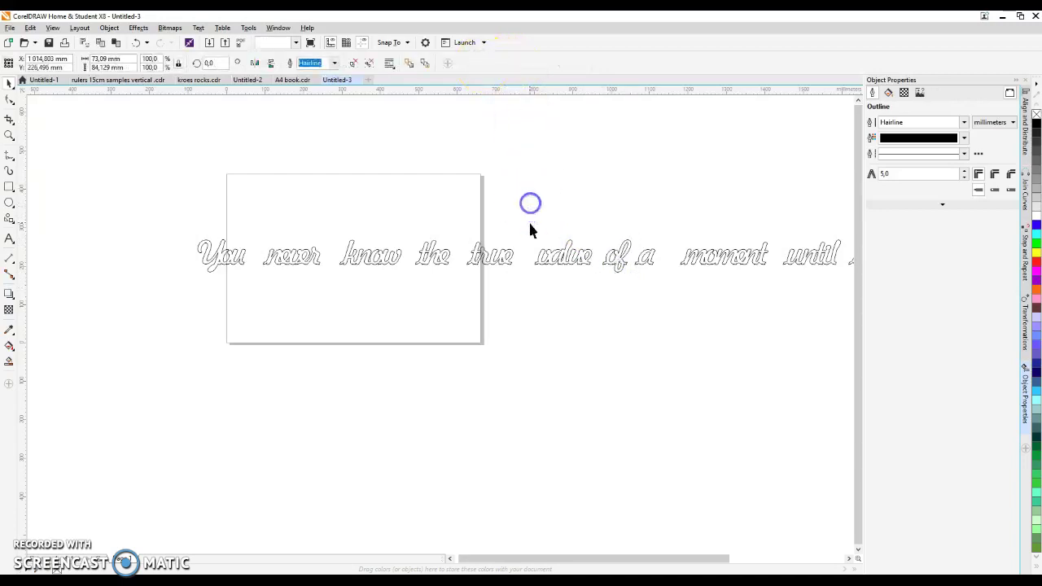
# - Group the outline and inner loops of "value", and do the same for the pieces of "true"
pyautogui.moveTo(530, 224); pyautogui.dragTo(602, 296)
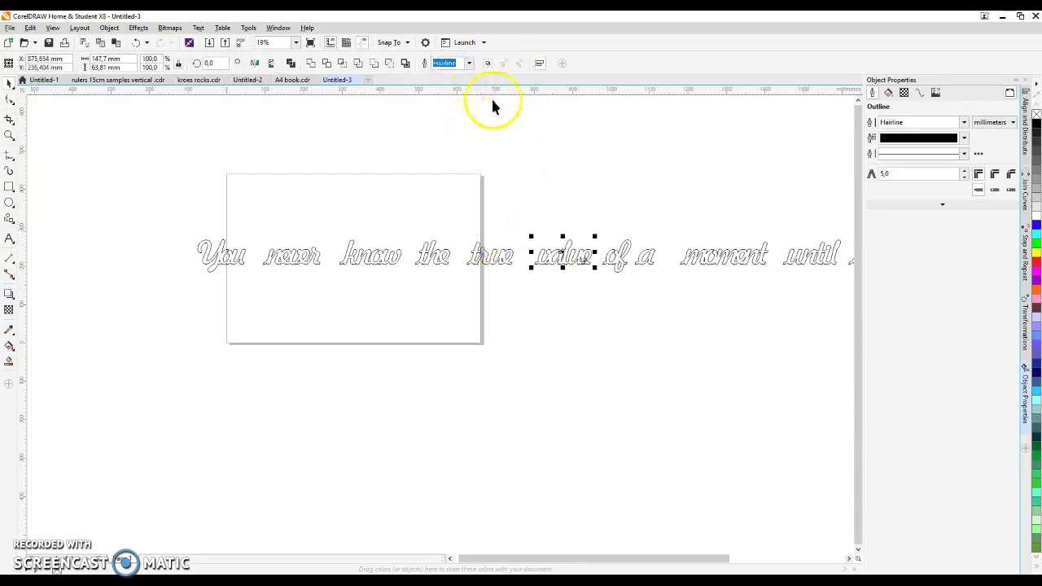
pyautogui.moveTo(460, 221); pyautogui.dragTo(508, 289)
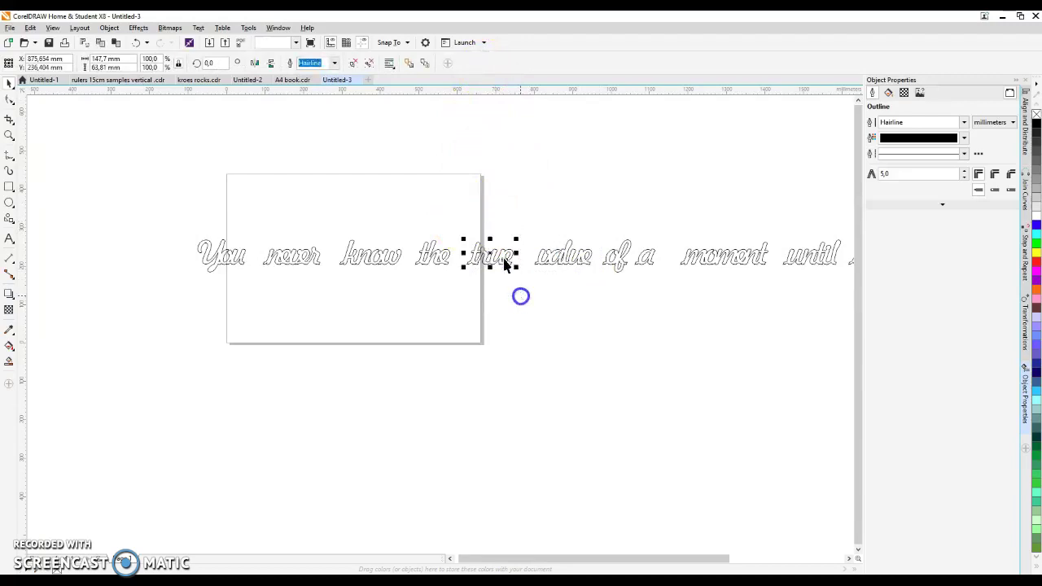
pyautogui.click(494, 67)
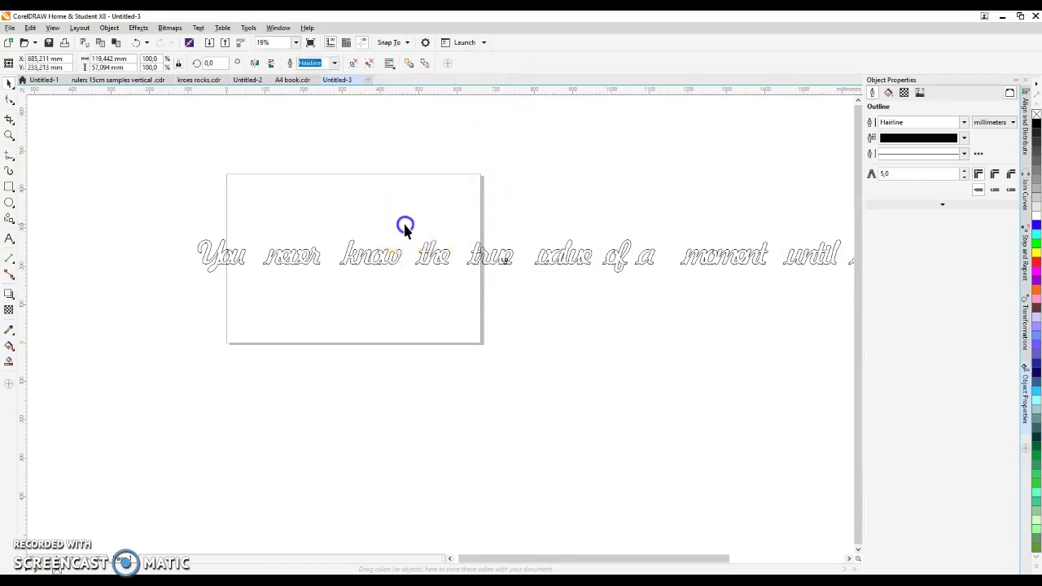
# - Group the pieces of "the" and "never", and check whether "know" and "You" each select as a single shape
pyautogui.moveTo(402, 225); pyautogui.dragTo(410, 298)
pyautogui.click(325, 226)
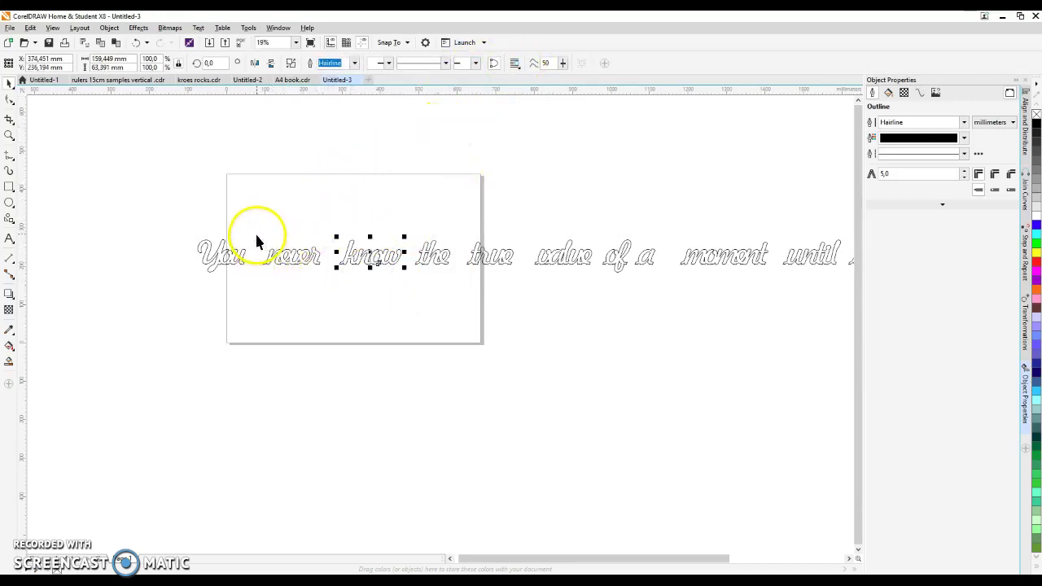
pyautogui.moveTo(258, 222); pyautogui.dragTo(342, 310)
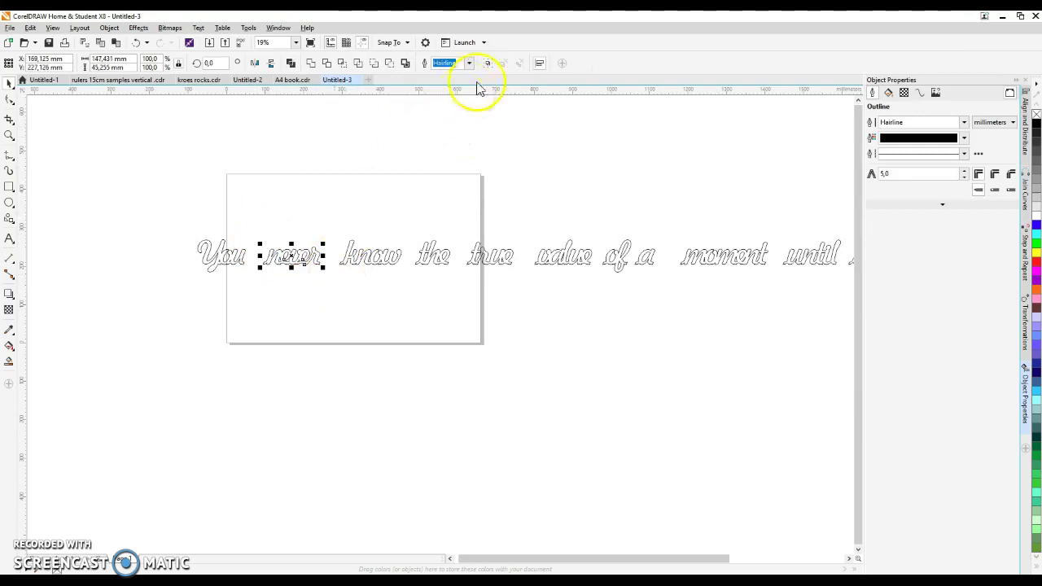
pyautogui.click(488, 64)
pyautogui.click(182, 214)
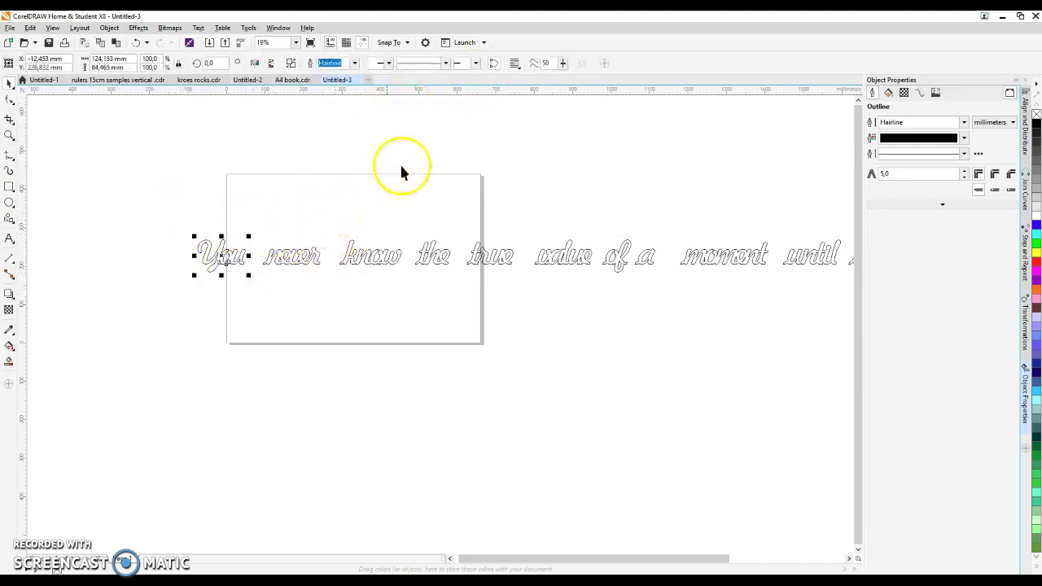
# - Group the outline and inner loop of the "a" after "of", and do the same for the pieces of "moment"
pyautogui.click(636, 261)
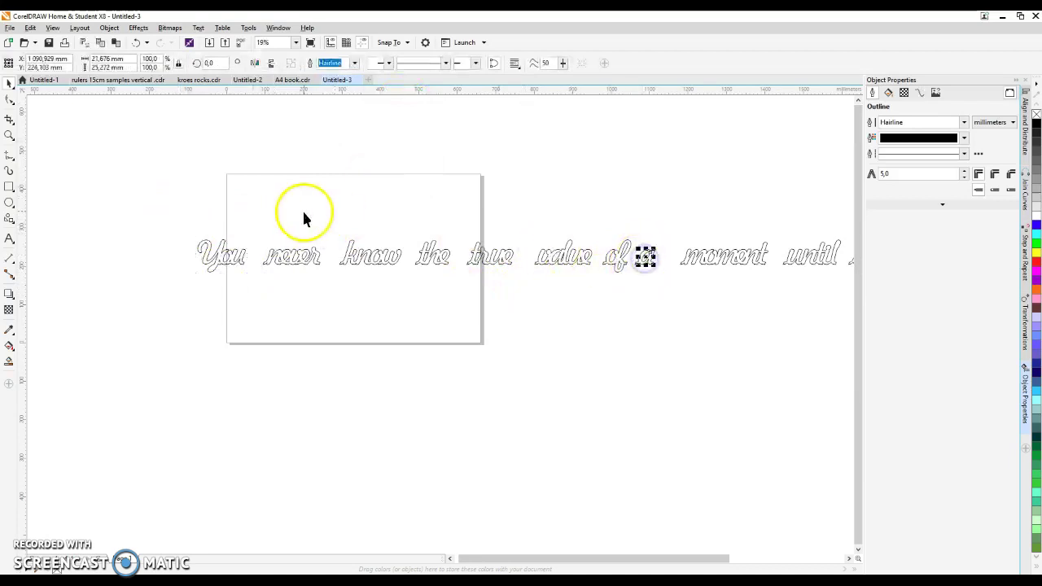
pyautogui.scroll(6, 302, 215)
pyautogui.moveTo(269, 206); pyautogui.dragTo(370, 327)
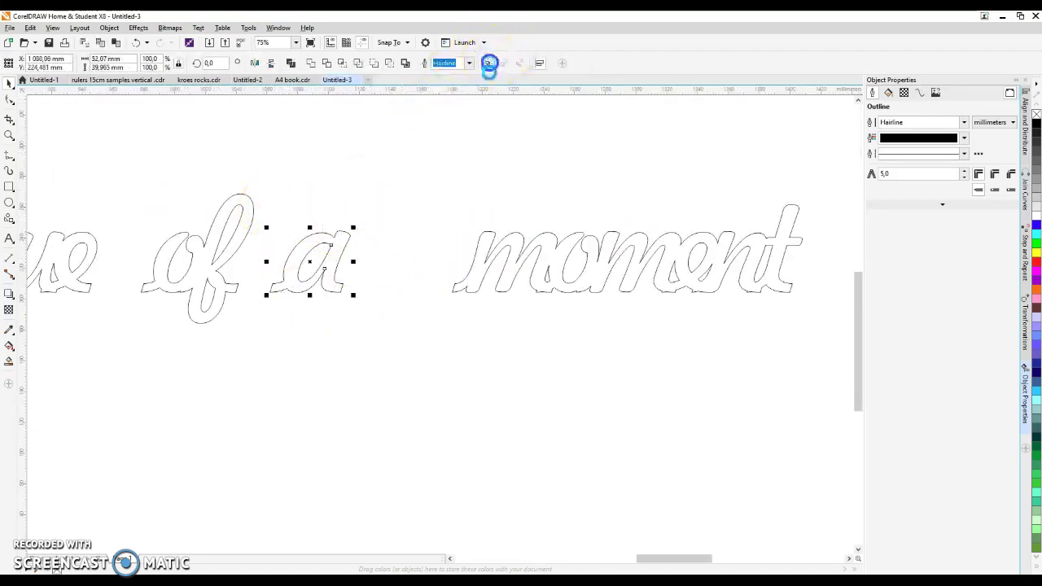
pyautogui.moveTo(400, 172); pyautogui.dragTo(815, 368)
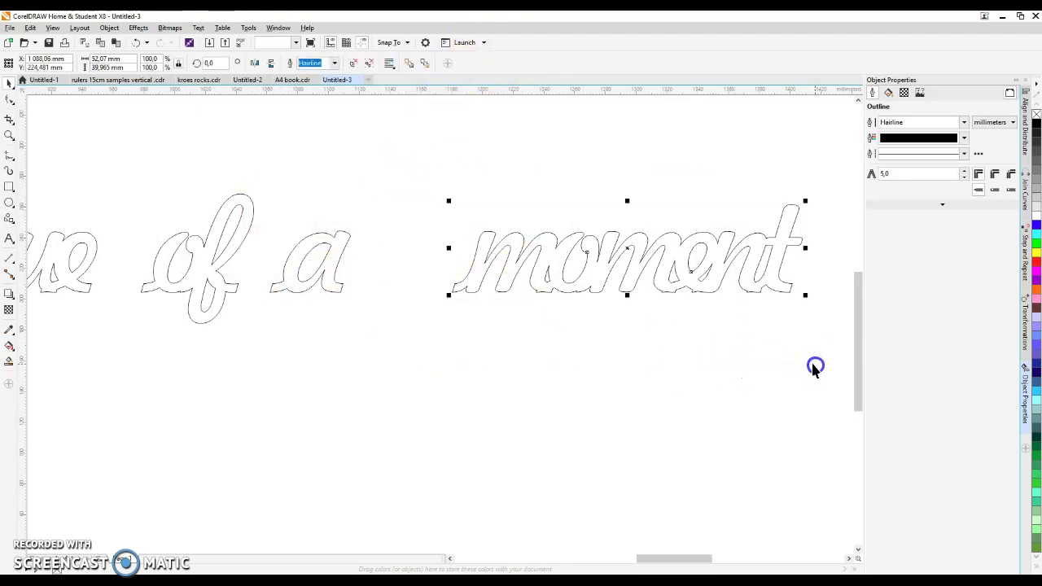
pyautogui.click(491, 65)
# - Check whether "until" and "it" are single shapes, and group the outline of "becomes" with its inner loops
pyautogui.scroll(-6, 295, 150)
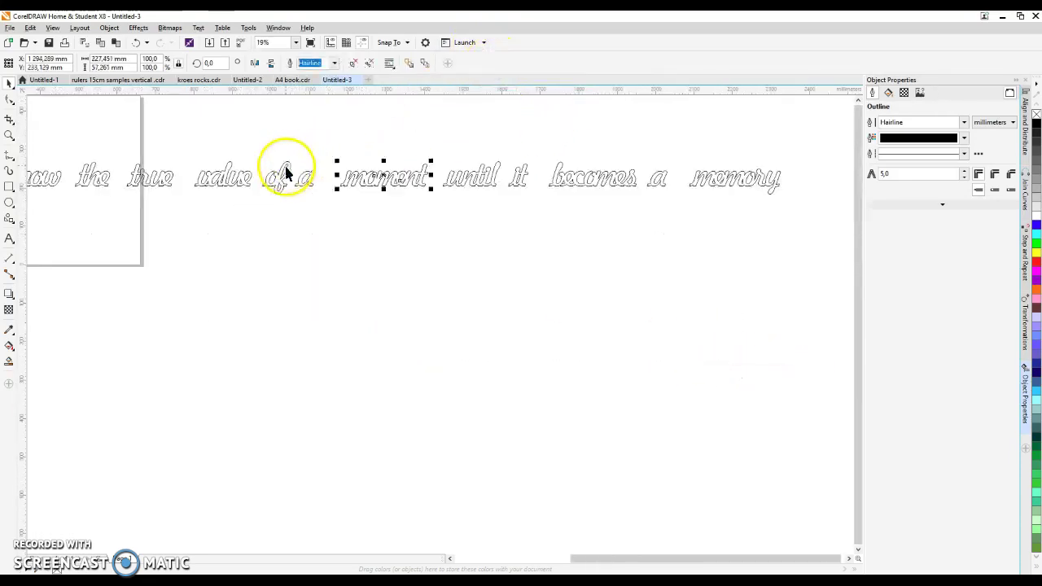
pyautogui.scroll(3, 468, 171)
pyautogui.moveTo(413, 132); pyautogui.dragTo(549, 251)
pyautogui.moveTo(553, 139); pyautogui.dragTo(605, 239)
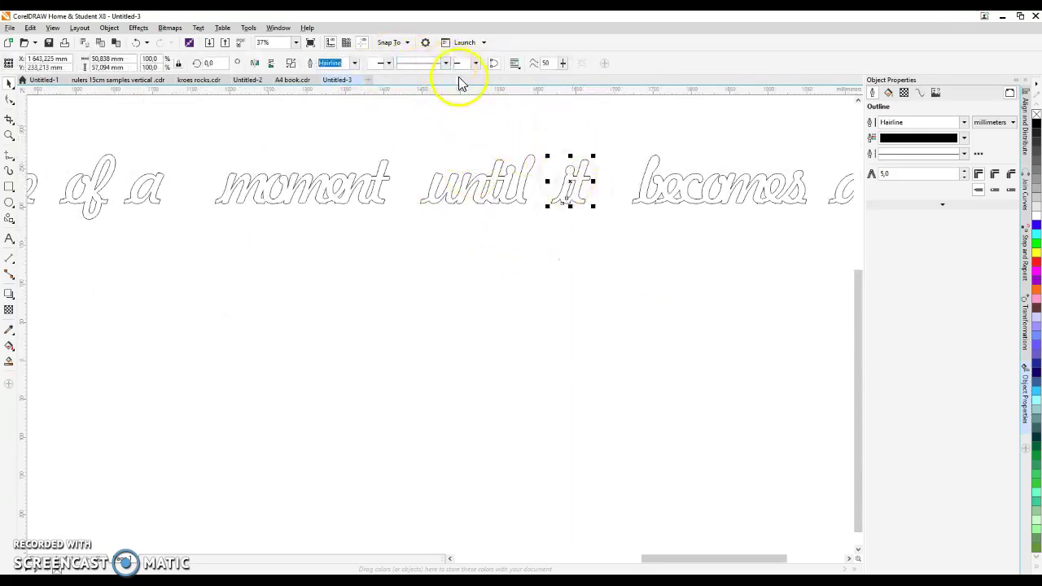
pyautogui.moveTo(644, 167); pyautogui.dragTo(819, 267)
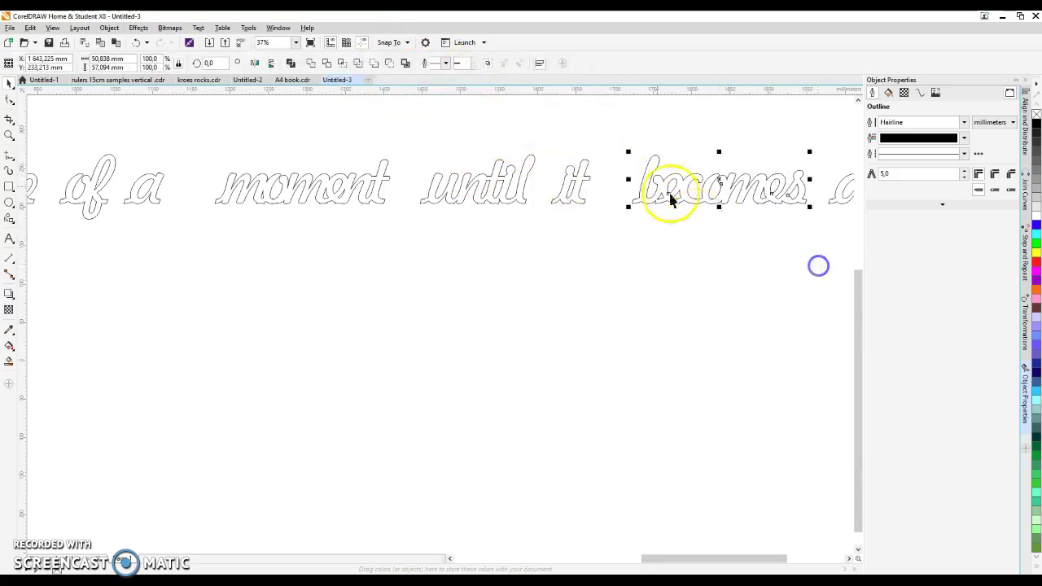
pyautogui.click(494, 62)
pyautogui.scroll(-3, 382, 182)
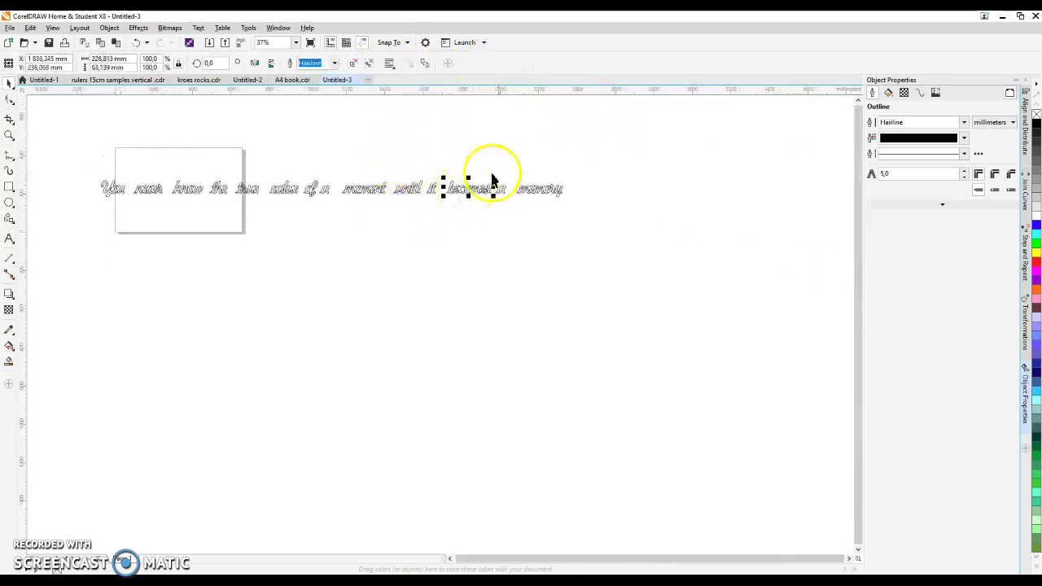
# - Group the pieces of the last "a" and group the outline of "memory" with its inner loops
pyautogui.scroll(4, 489, 175)
pyautogui.click(454, 198)
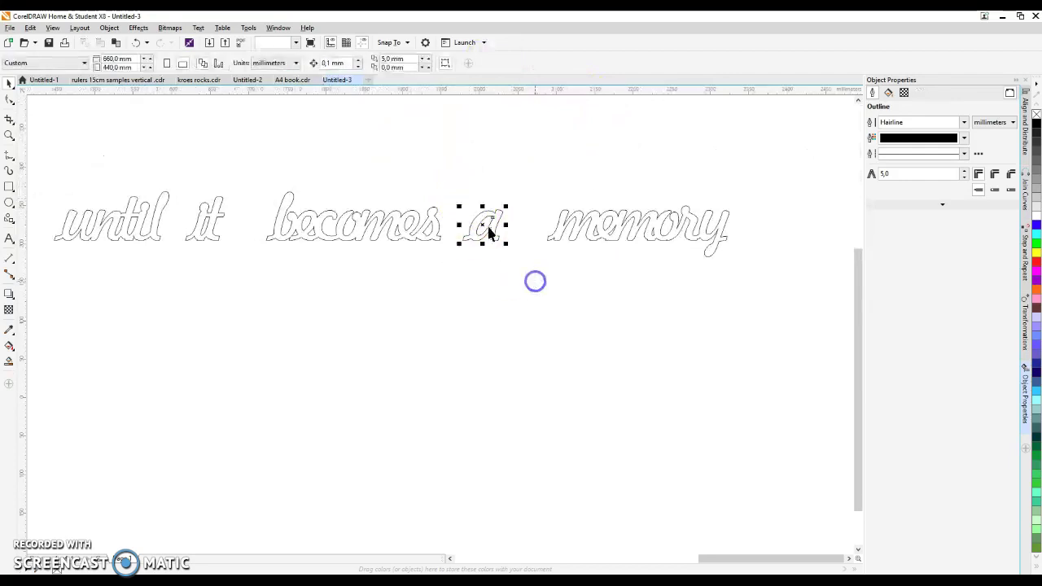
pyautogui.moveTo(539, 179); pyautogui.dragTo(741, 296)
pyautogui.click(488, 64)
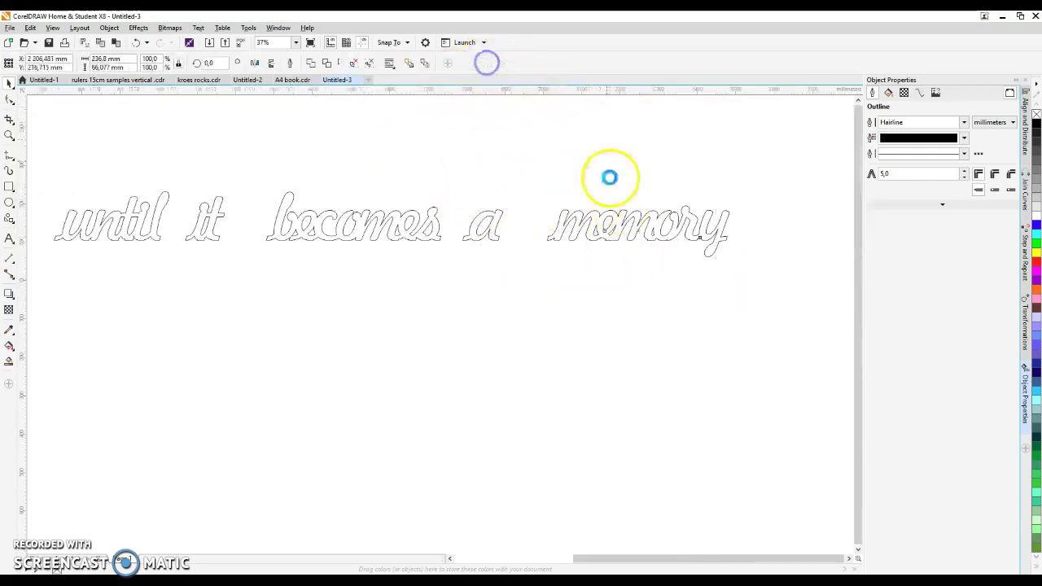
# - Move "You", "never" and "know" side by side onto the page as the start of the first line
pyautogui.scroll(-4, 610, 175)
pyautogui.scroll(2, 168, 185)
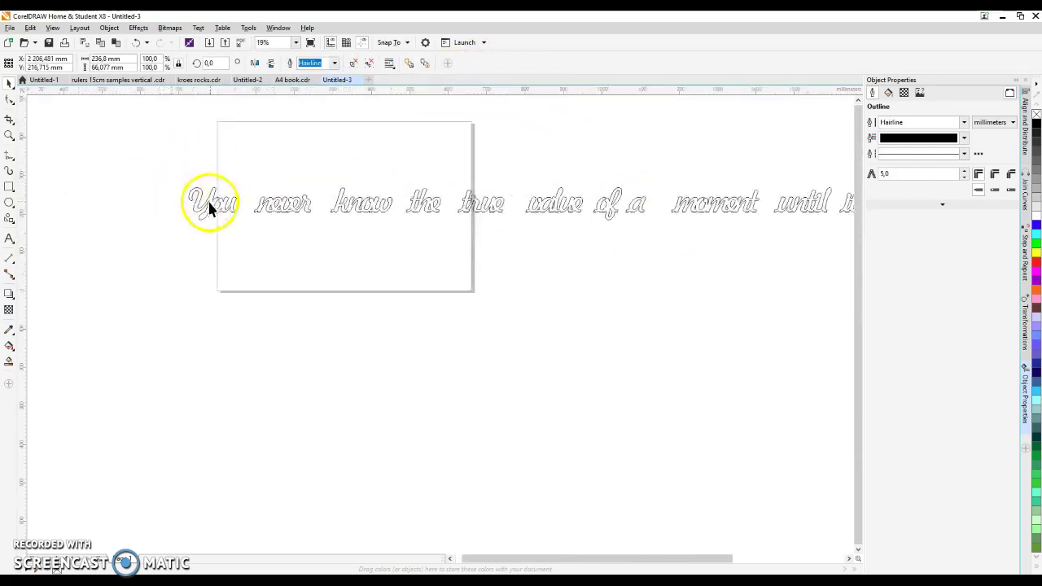
pyautogui.click(209, 207)
pyautogui.moveTo(209, 207); pyautogui.dragTo(250, 147)
pyautogui.moveTo(280, 210); pyautogui.dragTo(311, 147)
pyautogui.moveTo(355, 208); pyautogui.dragTo(377, 144)
# - Place "true", "value" and "of" on a second line of the page and put "the" at the end of the first line
pyautogui.moveTo(419, 205); pyautogui.dragTo(244, 187)
pyautogui.moveTo(475, 208); pyautogui.dragTo(297, 186)
pyautogui.moveTo(545, 215); pyautogui.dragTo(366, 183)
pyautogui.moveTo(605, 209); pyautogui.dragTo(421, 181)
pyautogui.moveTo(244, 179); pyautogui.dragTo(442, 144)
# - Shift "true value of" towards the page's left edge and place "a" after "of" on the second line
pyautogui.moveTo(268, 158); pyautogui.dragTo(515, 248)
pyautogui.moveTo(371, 180); pyautogui.dragTo(315, 180)
pyautogui.moveTo(617, 181); pyautogui.dragTo(654, 242)
pyautogui.moveTo(632, 205); pyautogui.dragTo(425, 189)
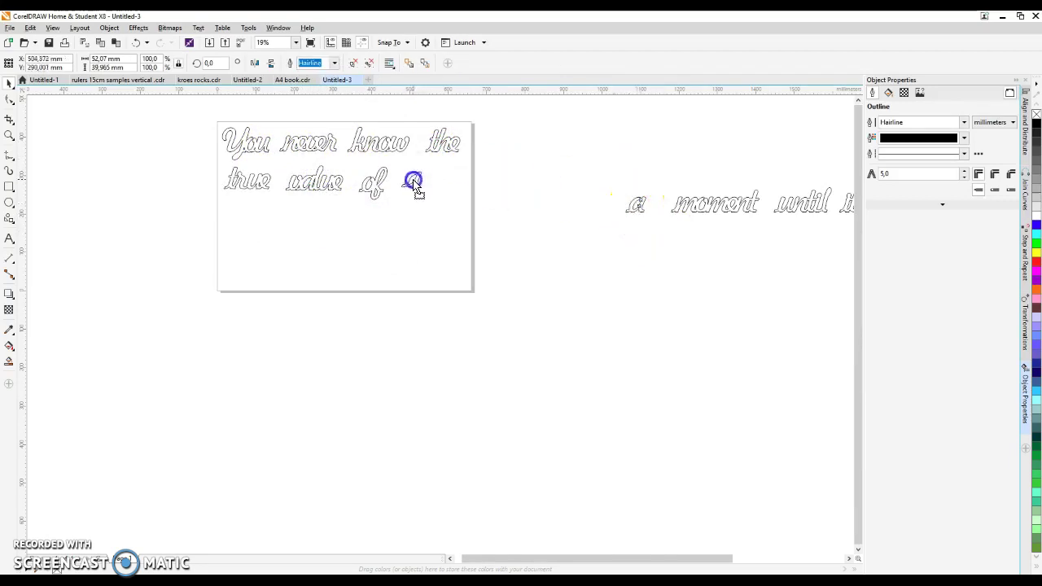
# - Move "moment", "until" and "it" onto the page as the third line
pyautogui.moveTo(698, 208); pyautogui.dragTo(275, 228)
pyautogui.moveTo(737, 182); pyautogui.dragTo(840, 253)
pyautogui.moveTo(801, 203); pyautogui.dragTo(366, 228)
pyautogui.scroll(-2, 634, 218)
pyautogui.click(728, 214)
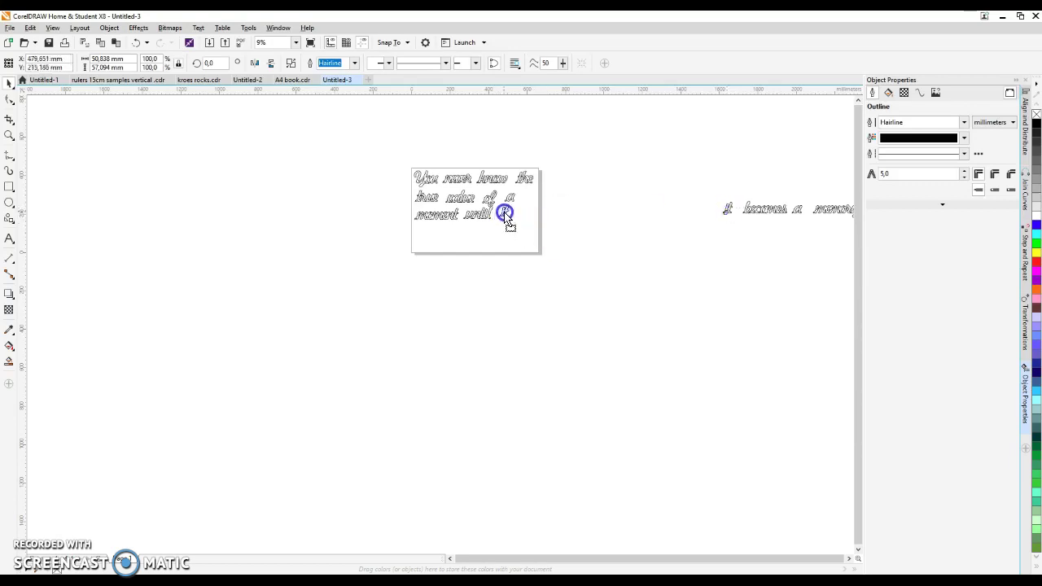
pyautogui.moveTo(504, 215); pyautogui.dragTo(505, 216)
# - Move "becomes", "a" and "memory" onto the page as the fourth line
pyautogui.click(761, 214)
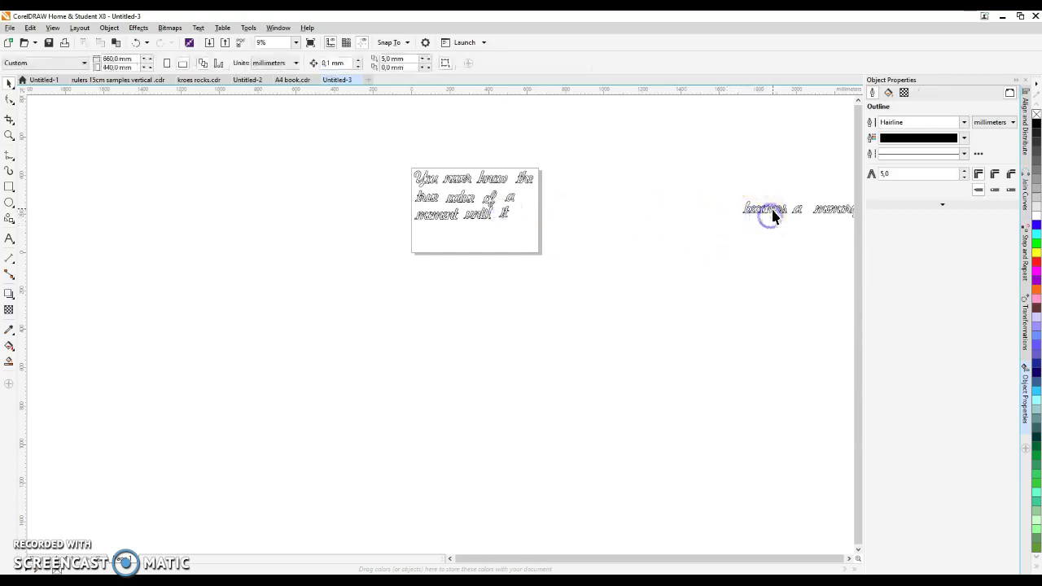
pyautogui.moveTo(773, 209); pyautogui.dragTo(449, 238)
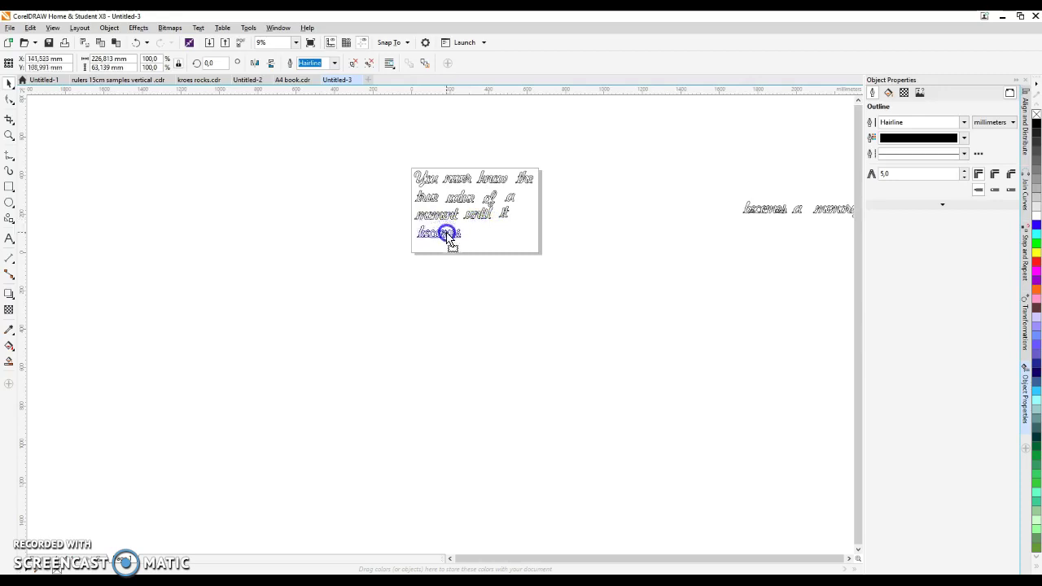
pyautogui.click(798, 211)
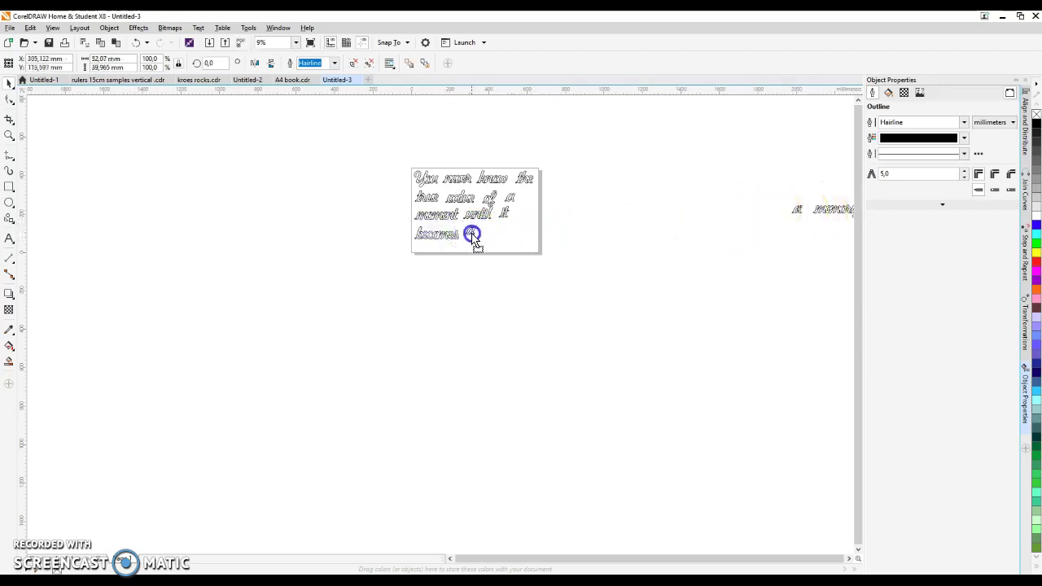
pyautogui.click(844, 212)
pyautogui.moveTo(837, 208); pyautogui.dragTo(500, 235)
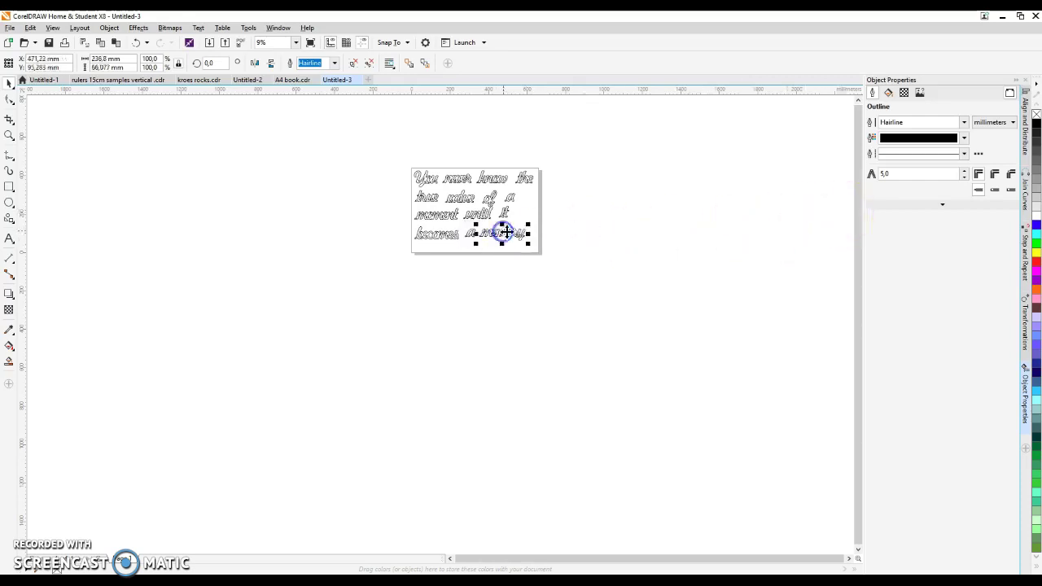
# - Align the bottom edges of "never", "know" and "the" on the first line, leaving out "You"
pyautogui.scroll(2, 499, 200)
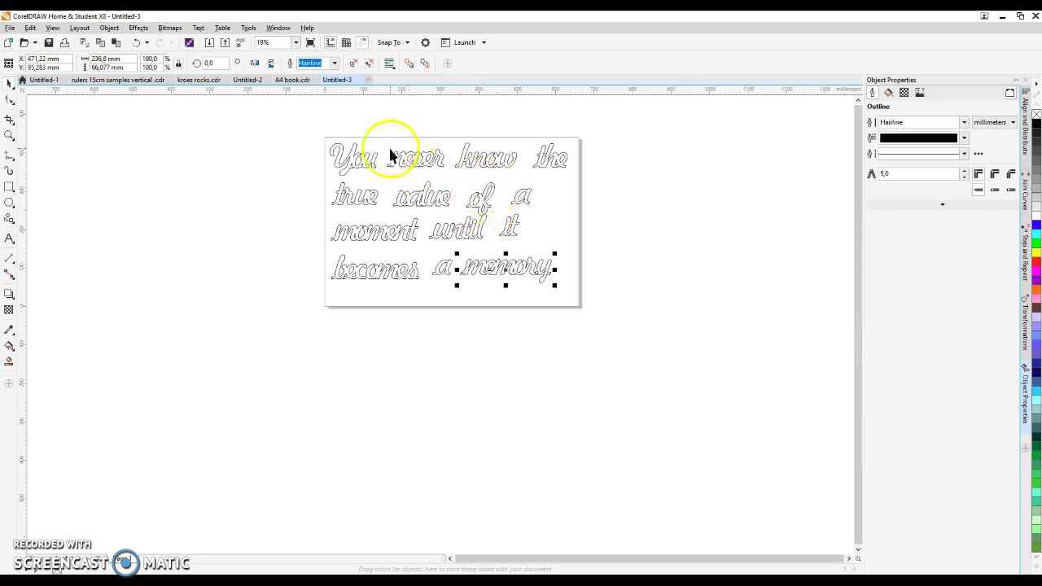
pyautogui.moveTo(350, 153); pyautogui.dragTo(604, 181)
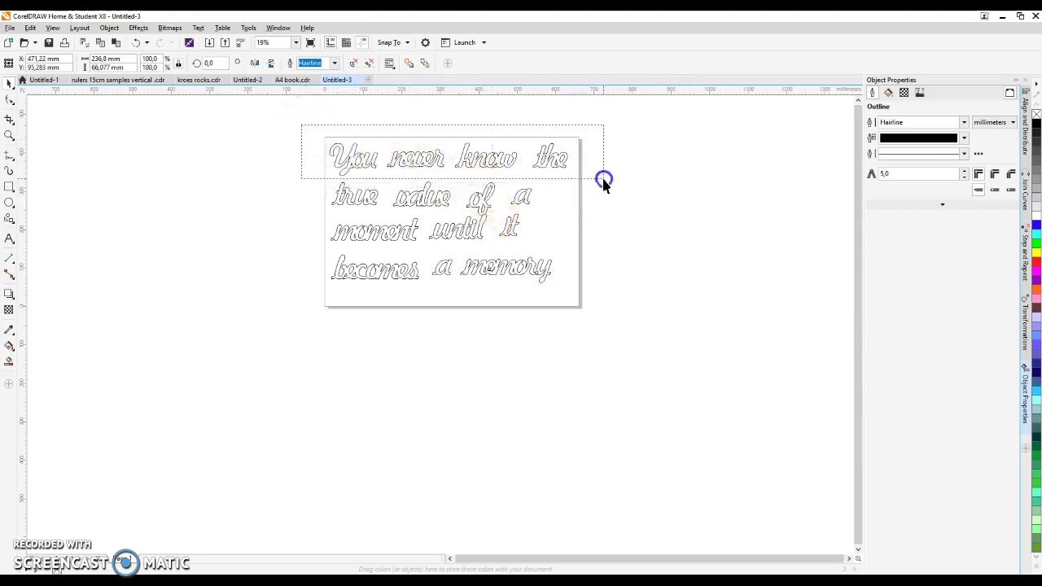
pyautogui.moveTo(600, 182); pyautogui.dragTo(295, 167)
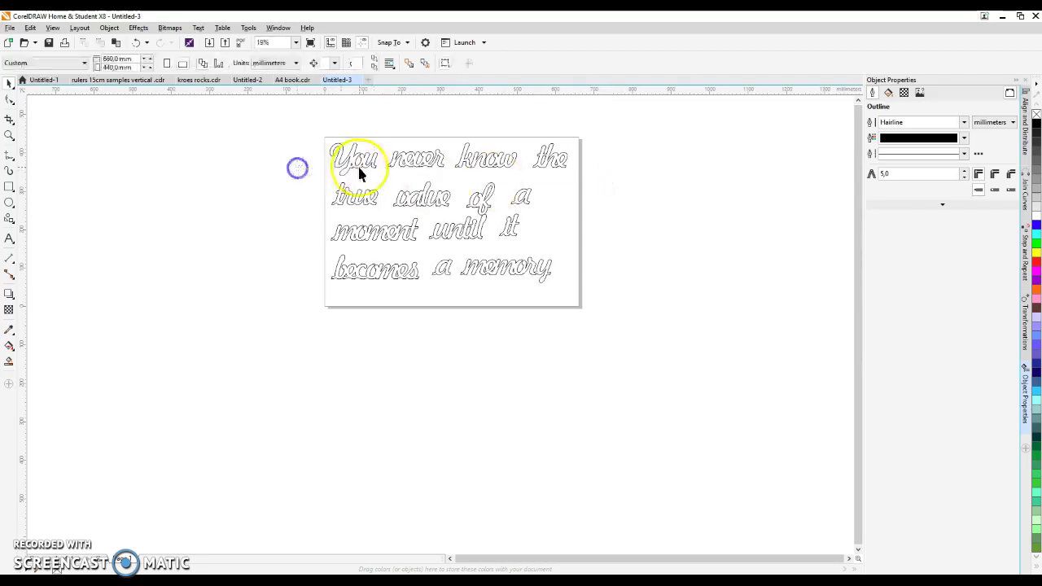
pyautogui.moveTo(379, 130); pyautogui.dragTo(606, 180)
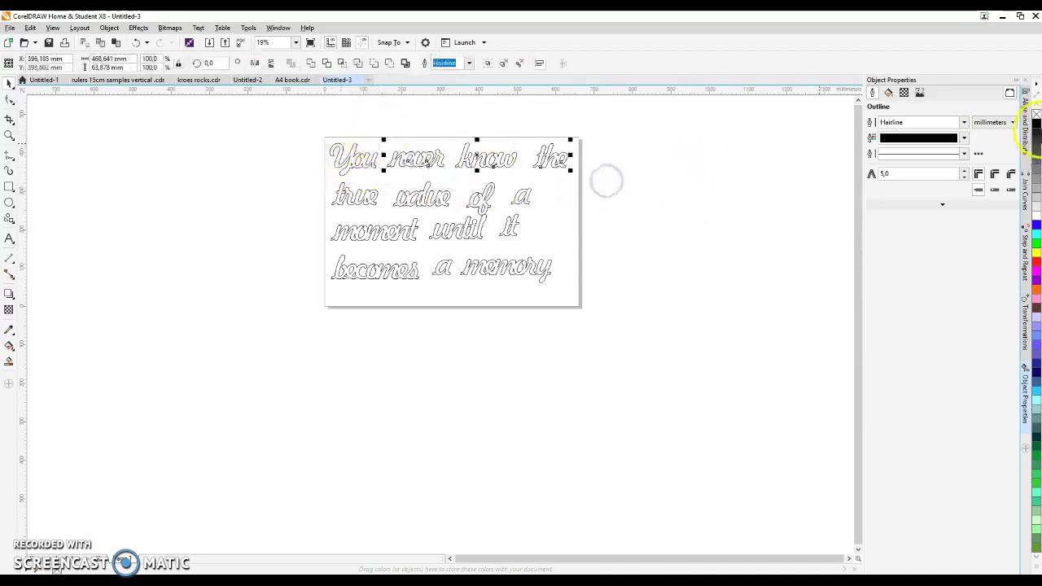
pyautogui.click(916, 121)
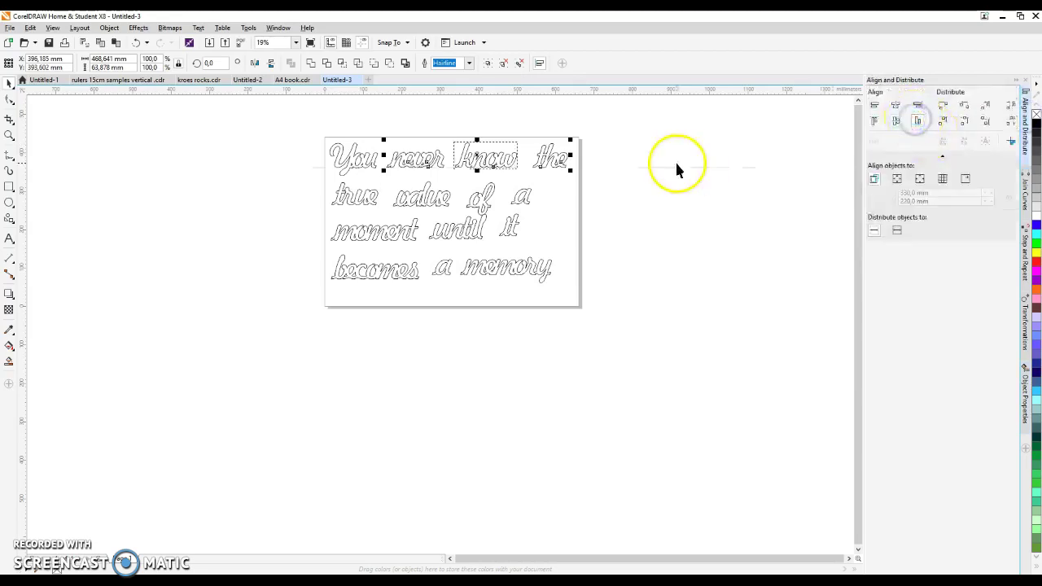
# - Move "You" slightly right by the lower end of its "u", matching its baseline to the rest of the first line
pyautogui.scroll(3, 371, 167)
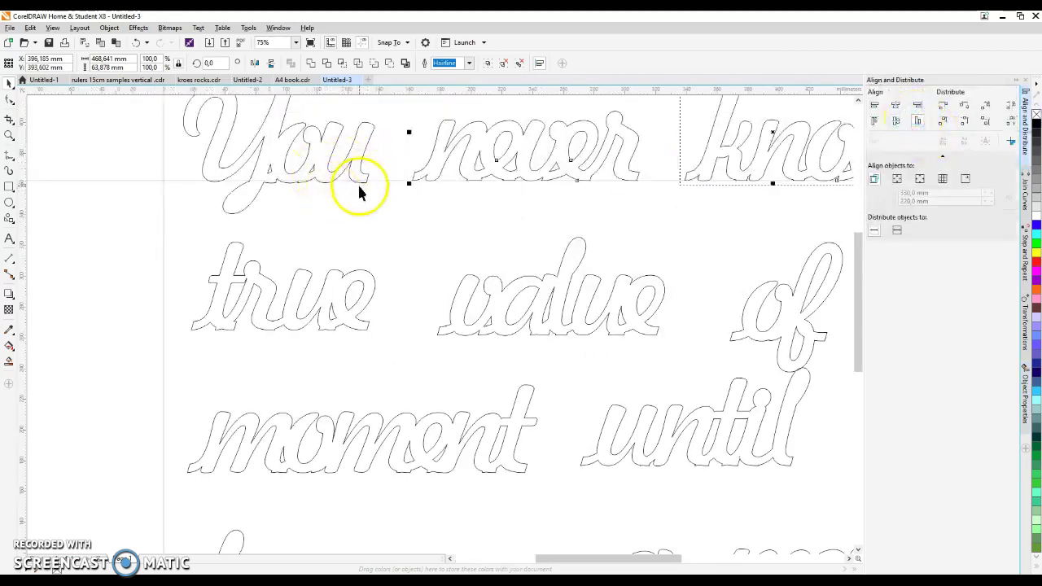
pyautogui.scroll(2, 359, 189)
pyautogui.doubleClick(367, 179)
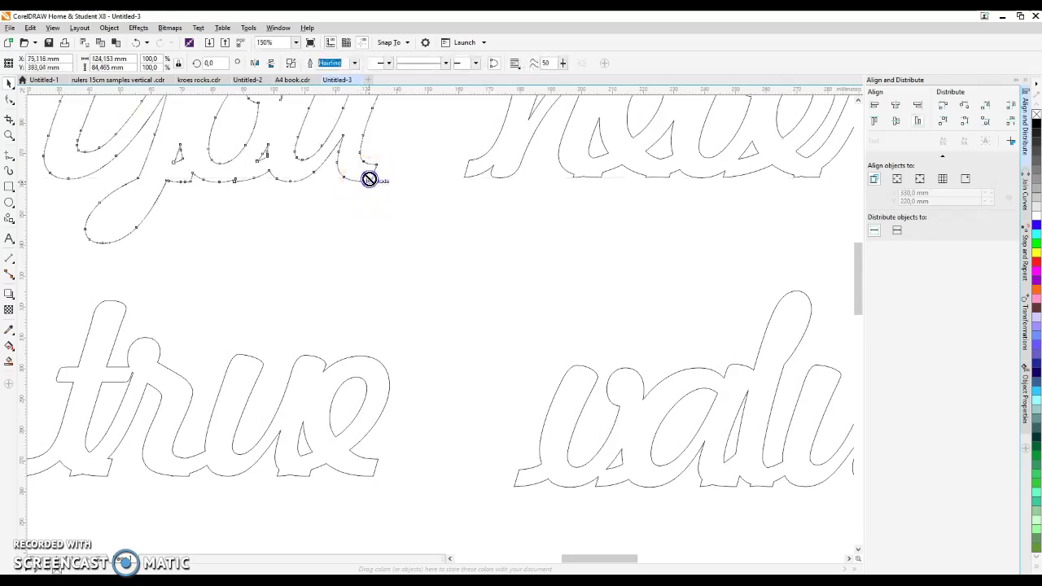
pyautogui.moveTo(367, 179)
pyautogui.mouseDown()
pyautogui.moveTo(356, 176)
pyautogui.moveTo(385, 181)
pyautogui.mouseUp()
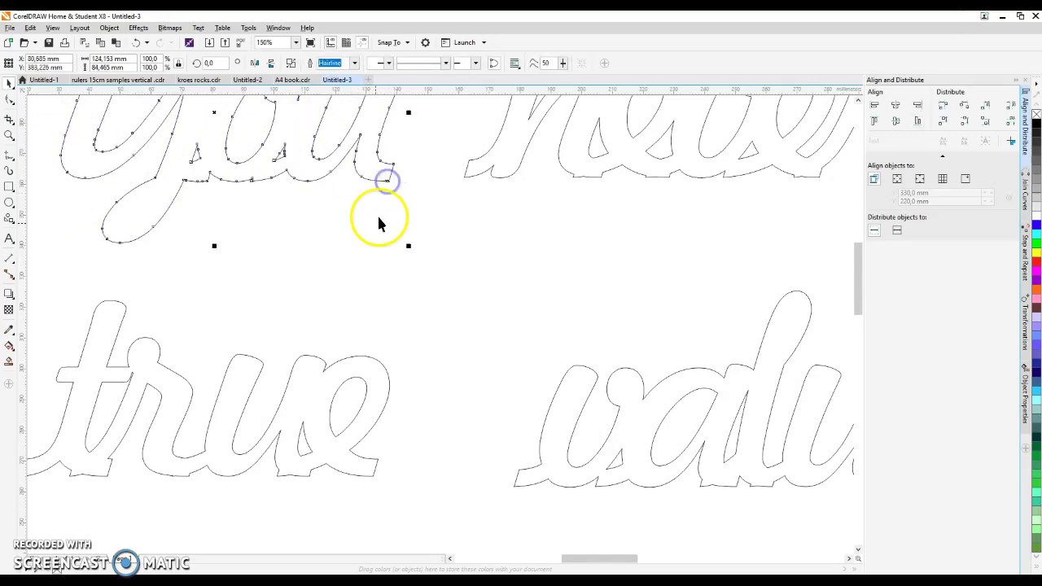
# - Align the bottom edges of "true", "value" and "a", and move "of" by hand onto the same baseline
pyautogui.scroll(-2, 322, 205)
pyautogui.moveTo(214, 218); pyautogui.dragTo(676, 280)
pyautogui.click(918, 121)
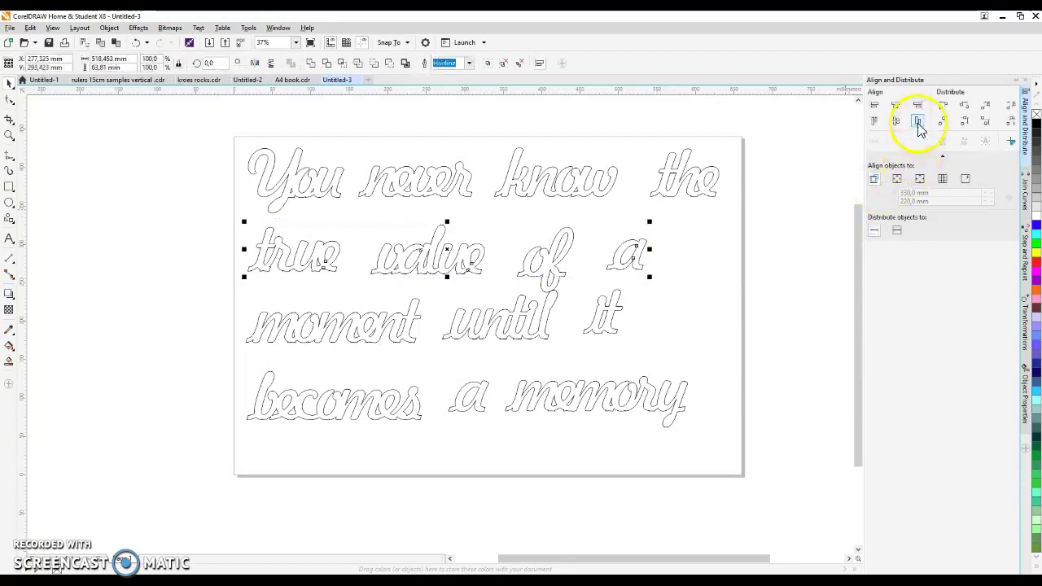
pyautogui.click(556, 255)
pyautogui.moveTo(556, 255)
pyautogui.mouseDown()
pyautogui.moveTo(542, 263)
pyautogui.moveTo(549, 249)
pyautogui.mouseUp()
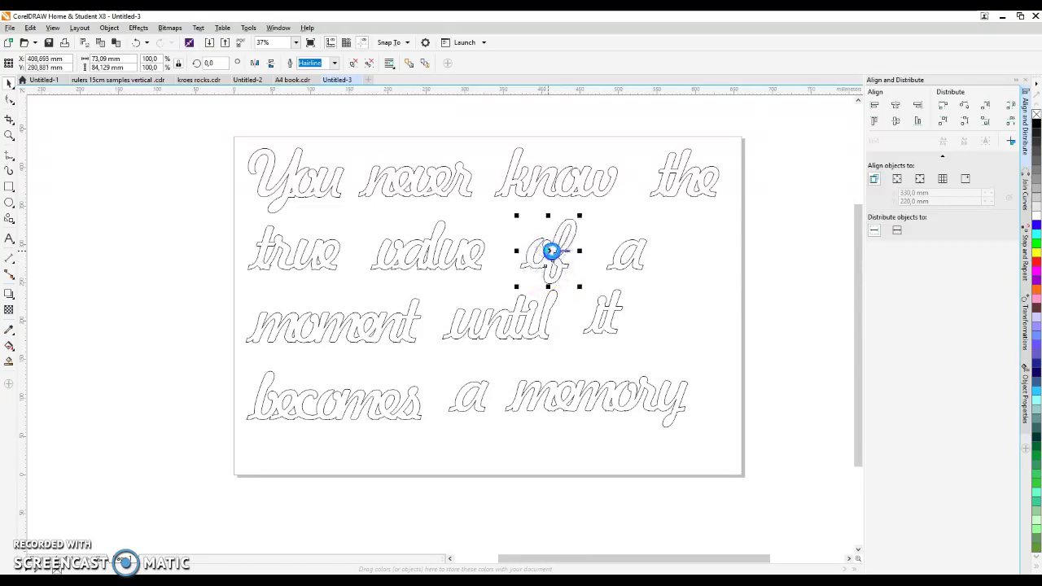
# - Align the bottom edges of "moment", "until" and "it" on the third line
pyautogui.moveTo(198, 290); pyautogui.dragTo(703, 359)
pyautogui.click(917, 120)
pyautogui.click(516, 323)
pyautogui.click(598, 331)
pyautogui.moveTo(176, 271); pyautogui.dragTo(713, 362)
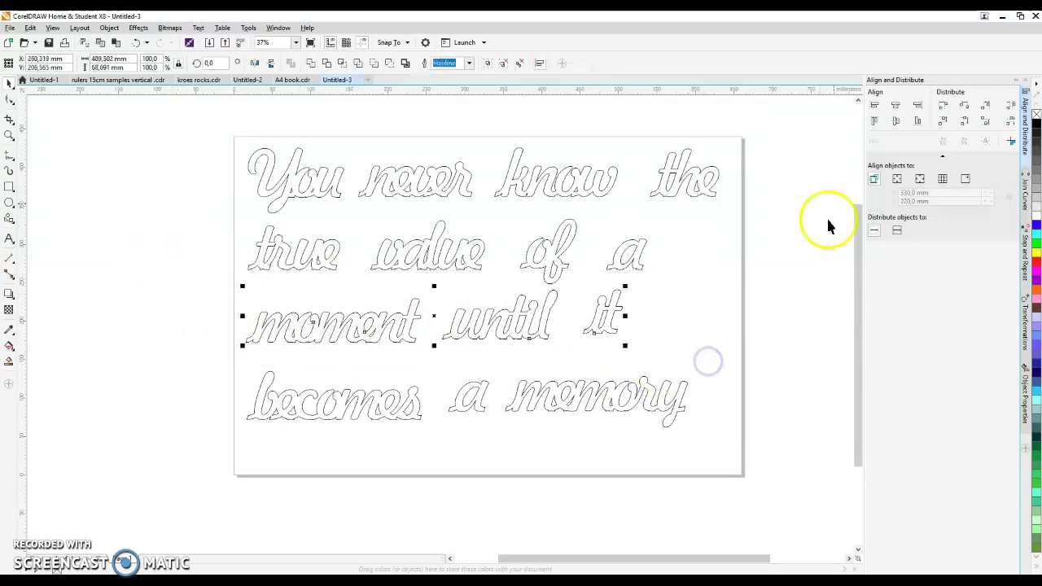
pyautogui.click(917, 122)
pyautogui.click(681, 308)
# - Align the bottom edges of "becomes" and "a" on the fourth line, leaving out "memory"
pyautogui.moveTo(233, 353); pyautogui.dragTo(511, 445)
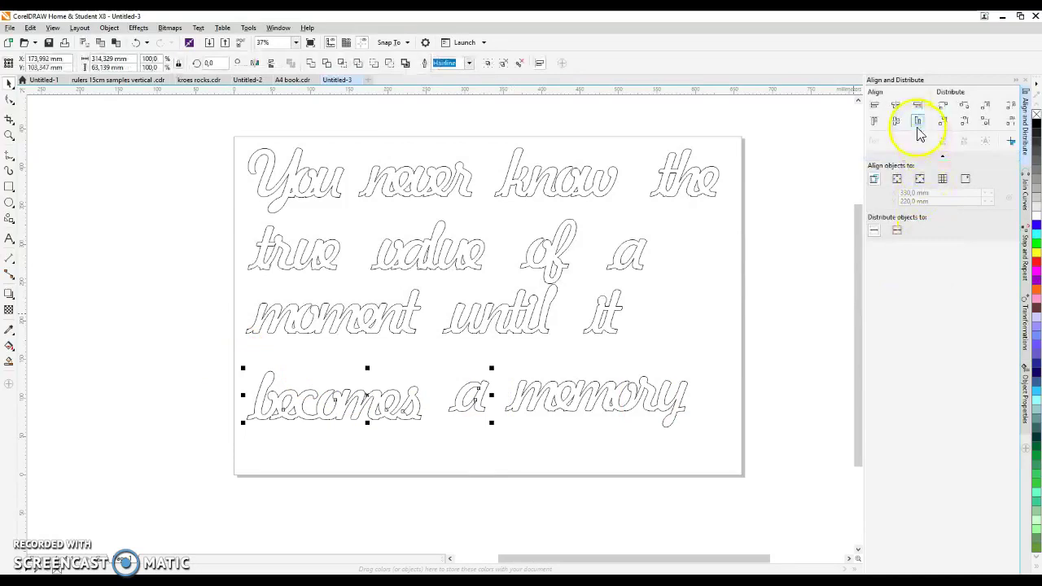
pyautogui.click(917, 123)
pyautogui.click(711, 333)
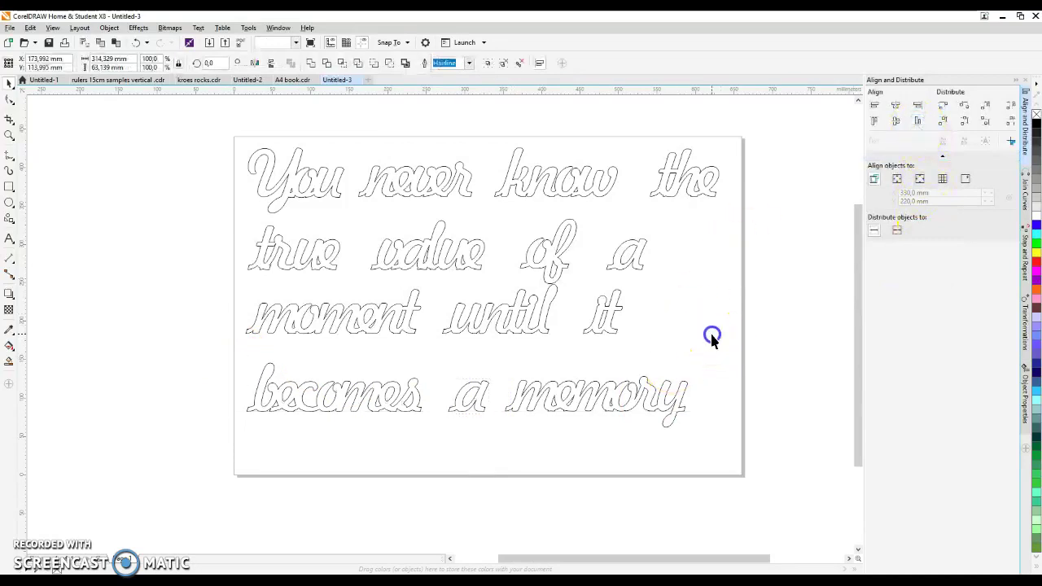
# - Nudge the whole third line, "moment until it", slightly downwards
pyautogui.moveTo(213, 285); pyautogui.dragTo(684, 368)
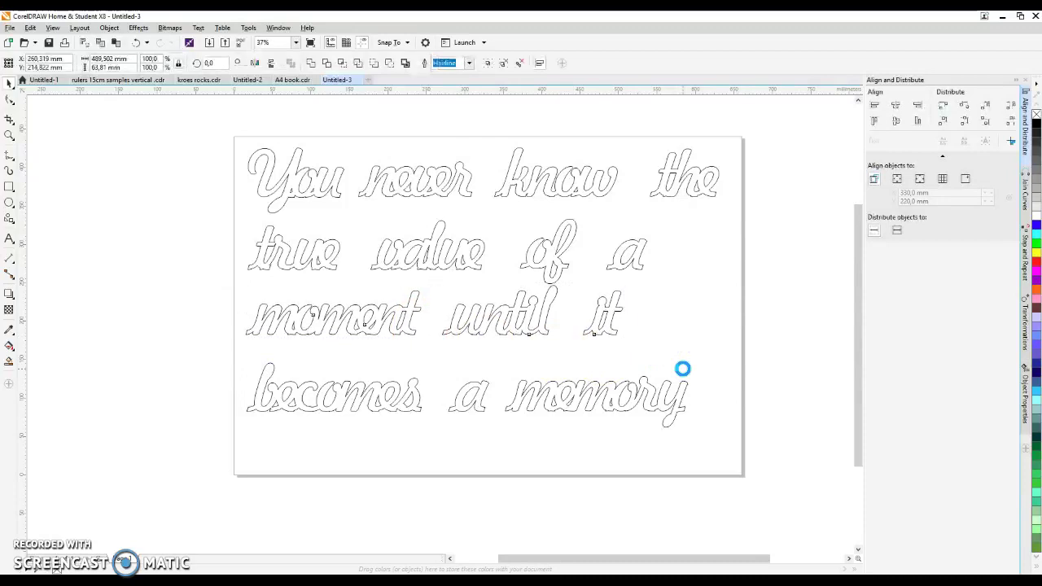
pyautogui.click(125, 278)
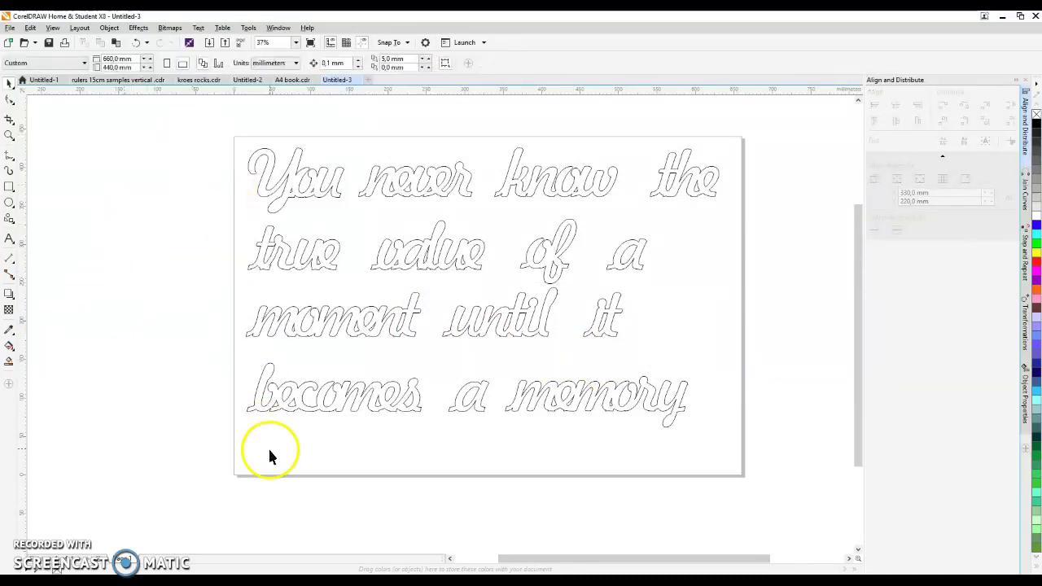